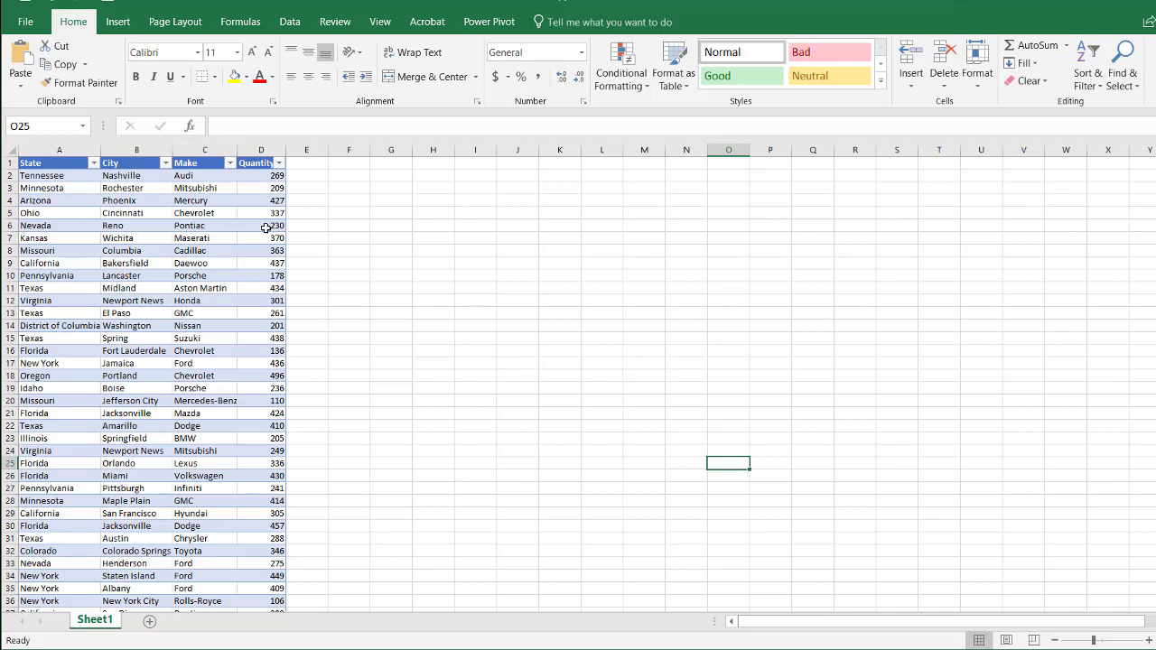
Create a PivotTable from the car data table, placed on the existing worksheet at cell H5
click(154, 225)
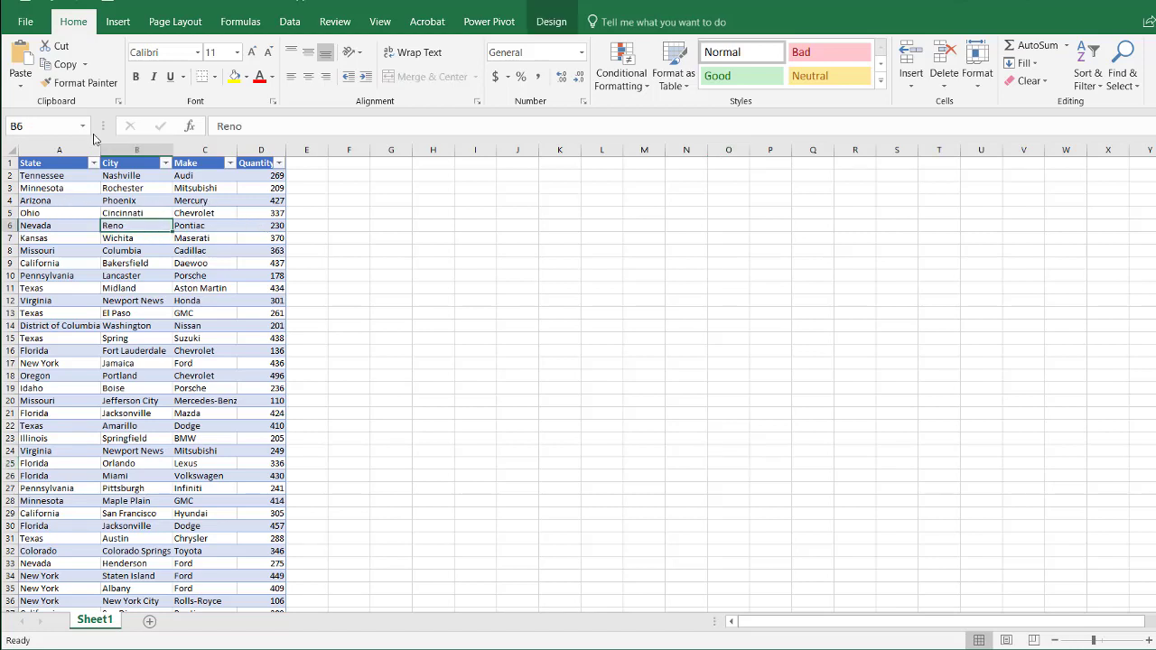
click(117, 21)
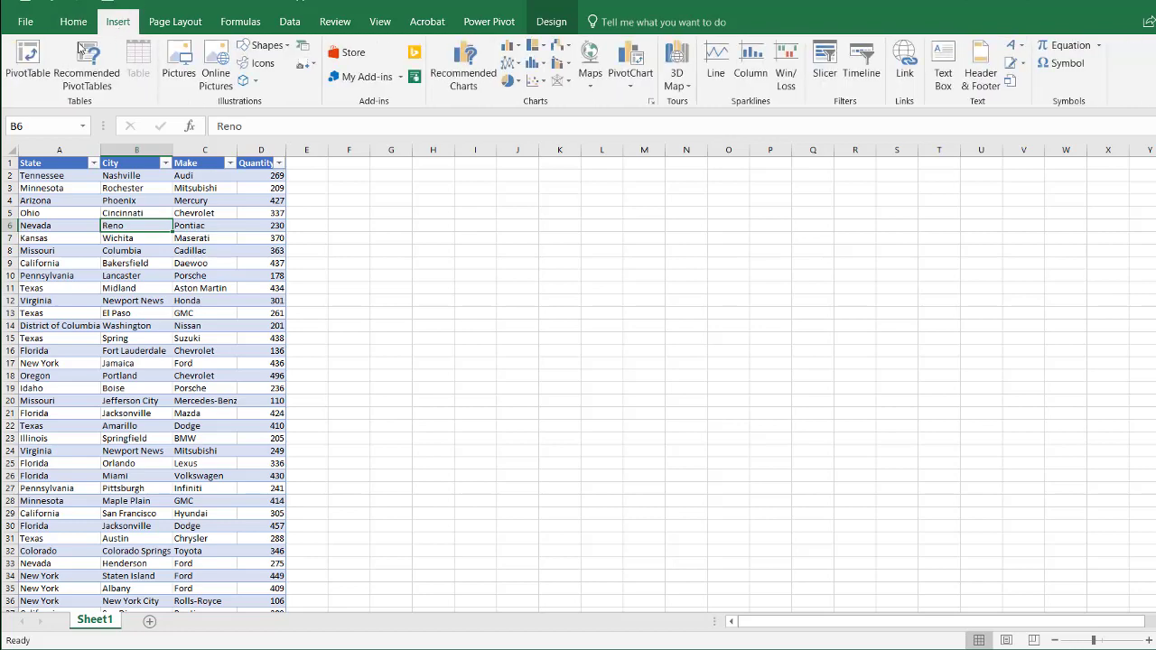
click(27, 59)
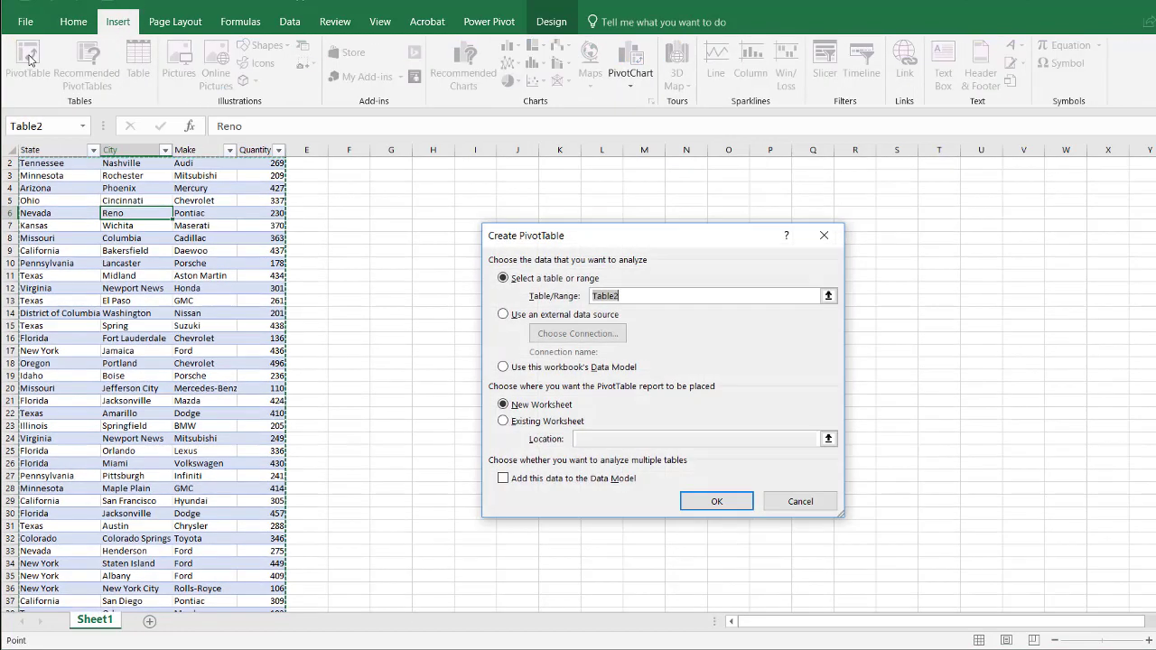
click(503, 422)
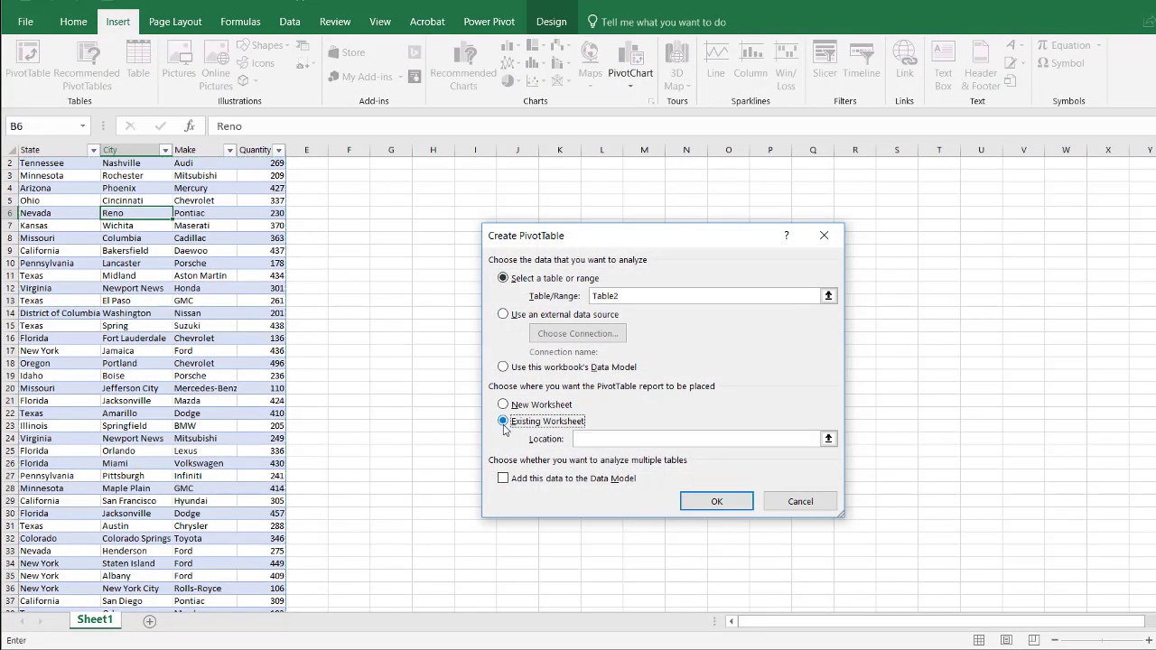
click(424, 198)
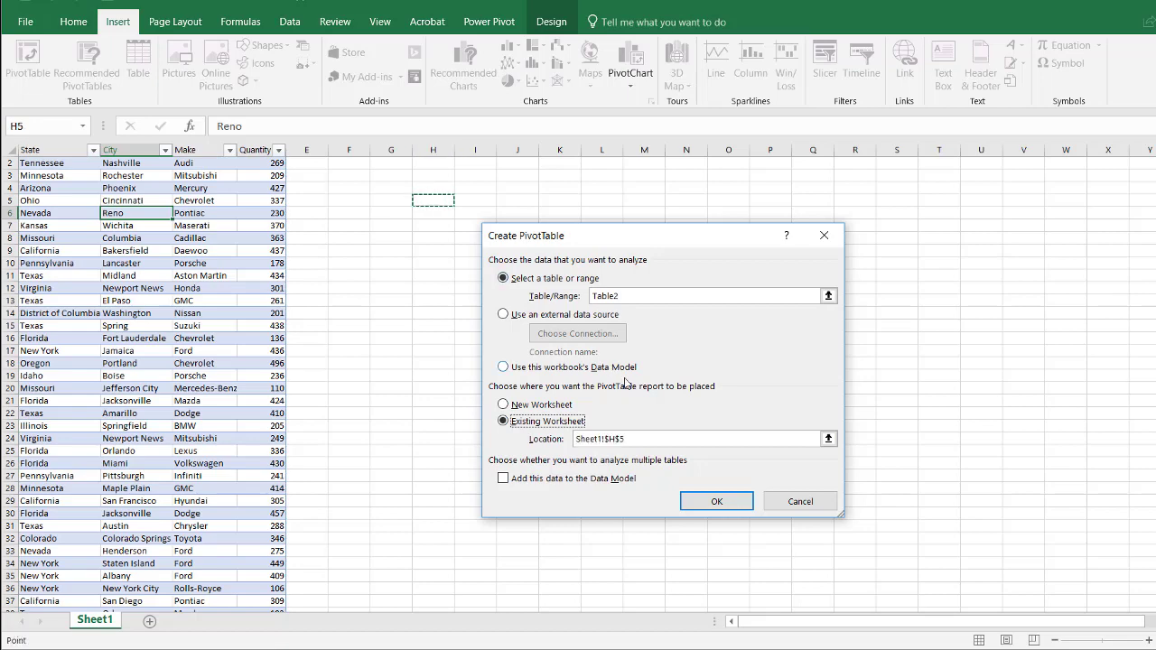
click(716, 502)
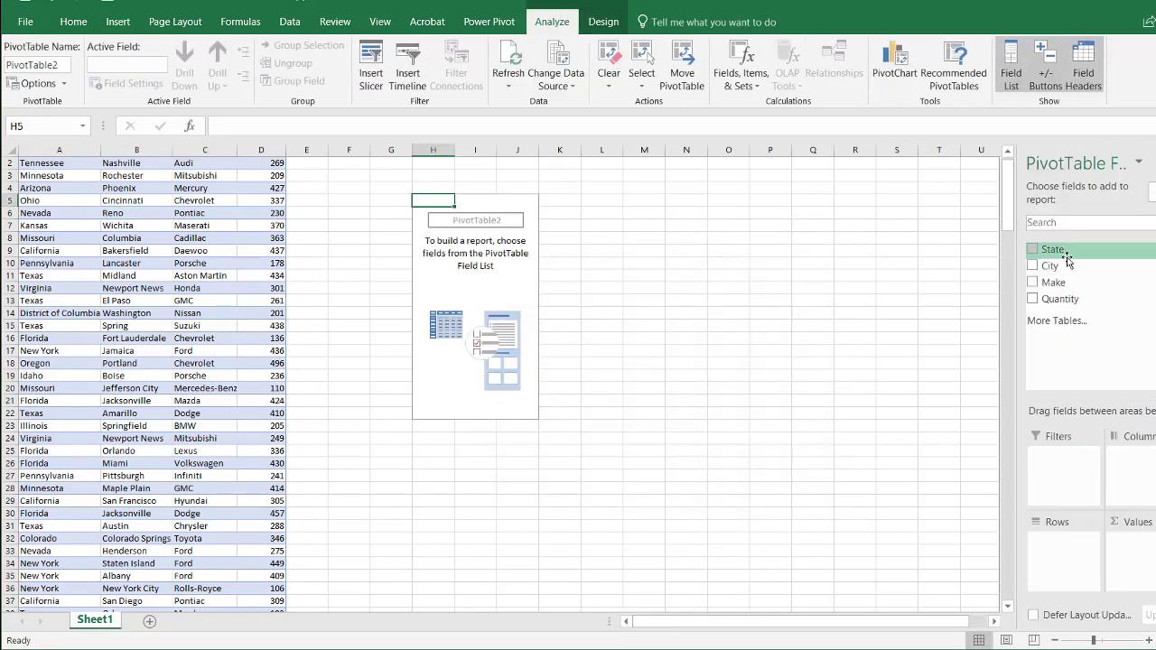
Add State, City and Make as the PivotTable's row fields and Quantity as its summed value
drag(1054, 253, 1056, 577)
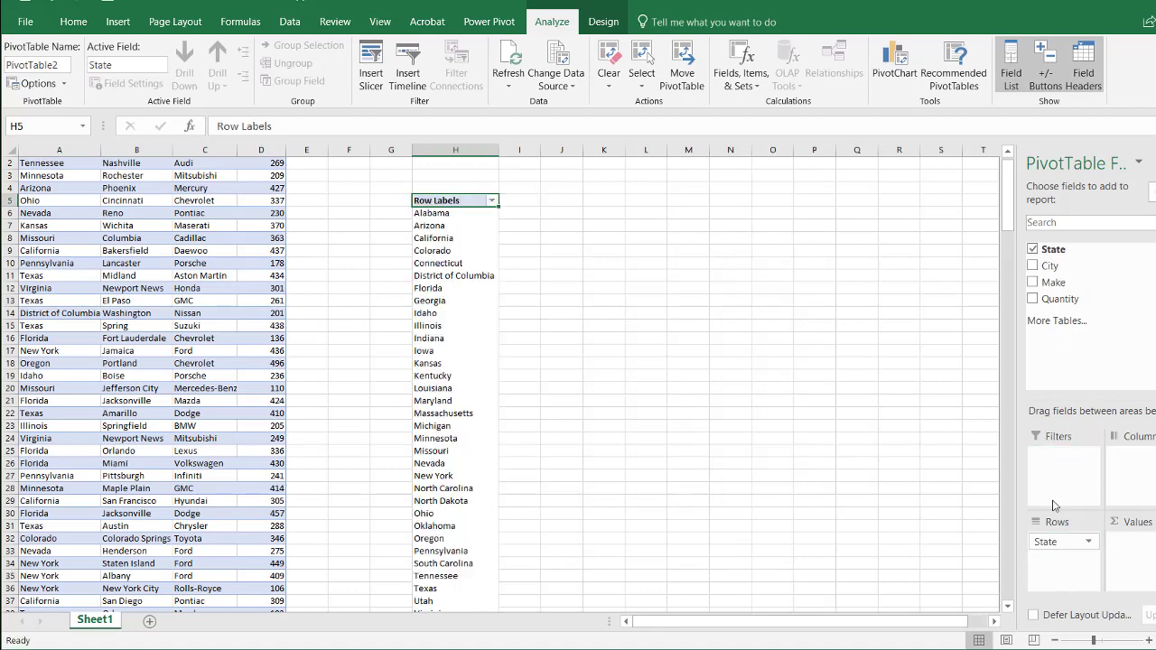
click(1033, 266)
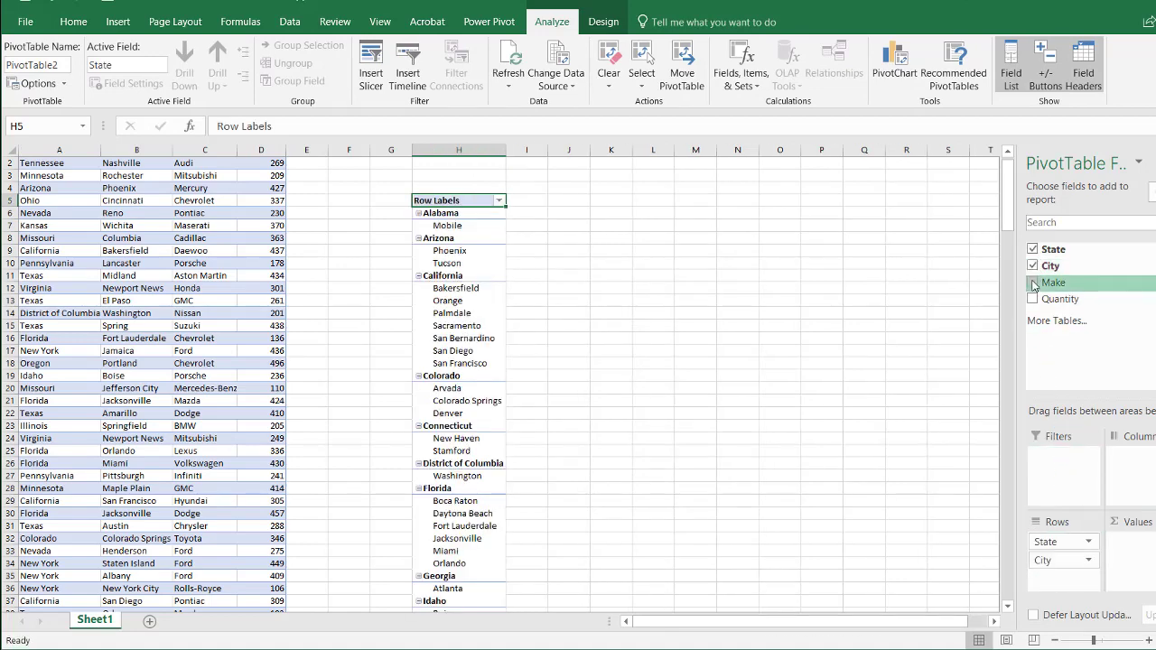
click(1032, 283)
drag(1047, 299, 1139, 551)
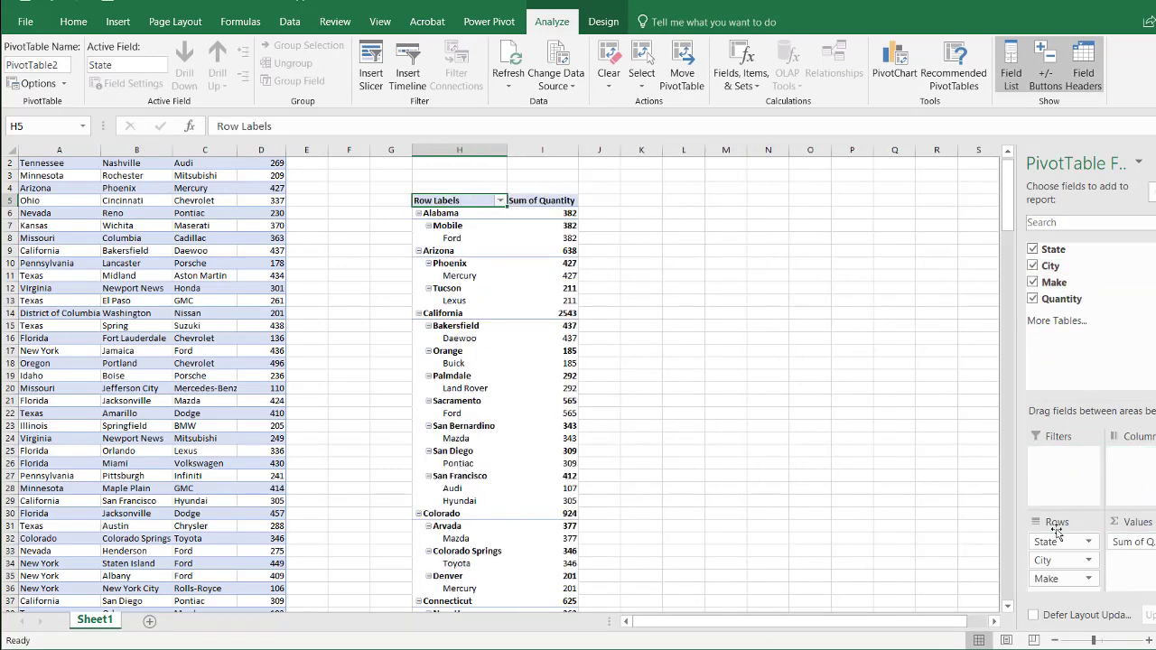
Change the PivotTable's report layout to Tabular Form
click(517, 300)
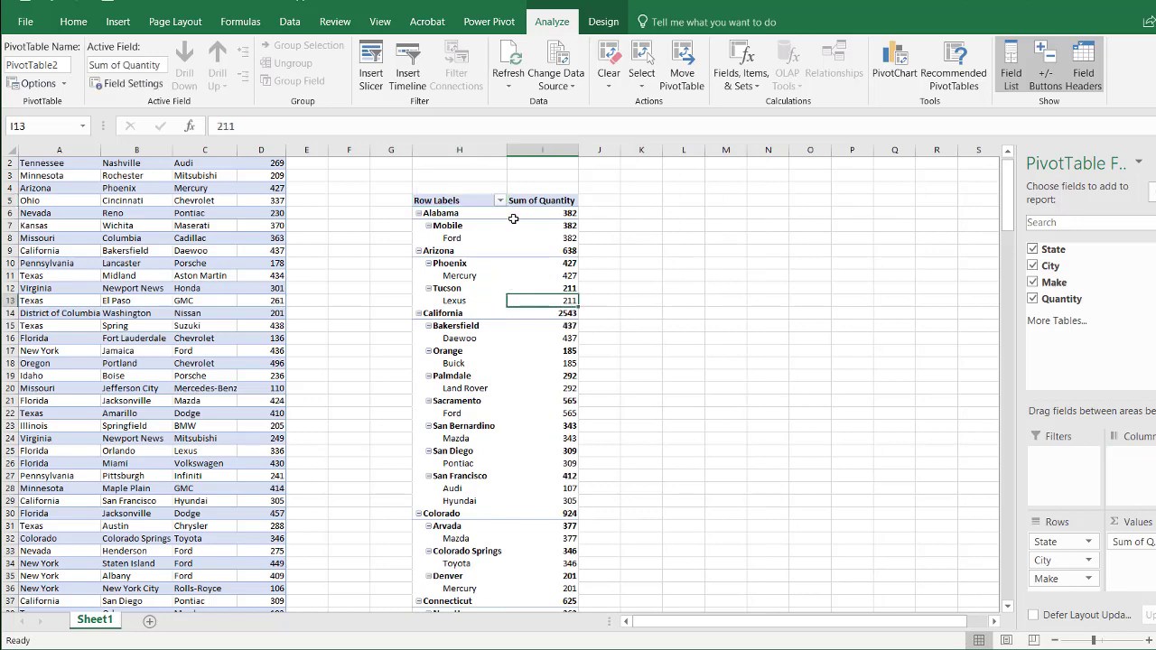
click(603, 22)
click(108, 77)
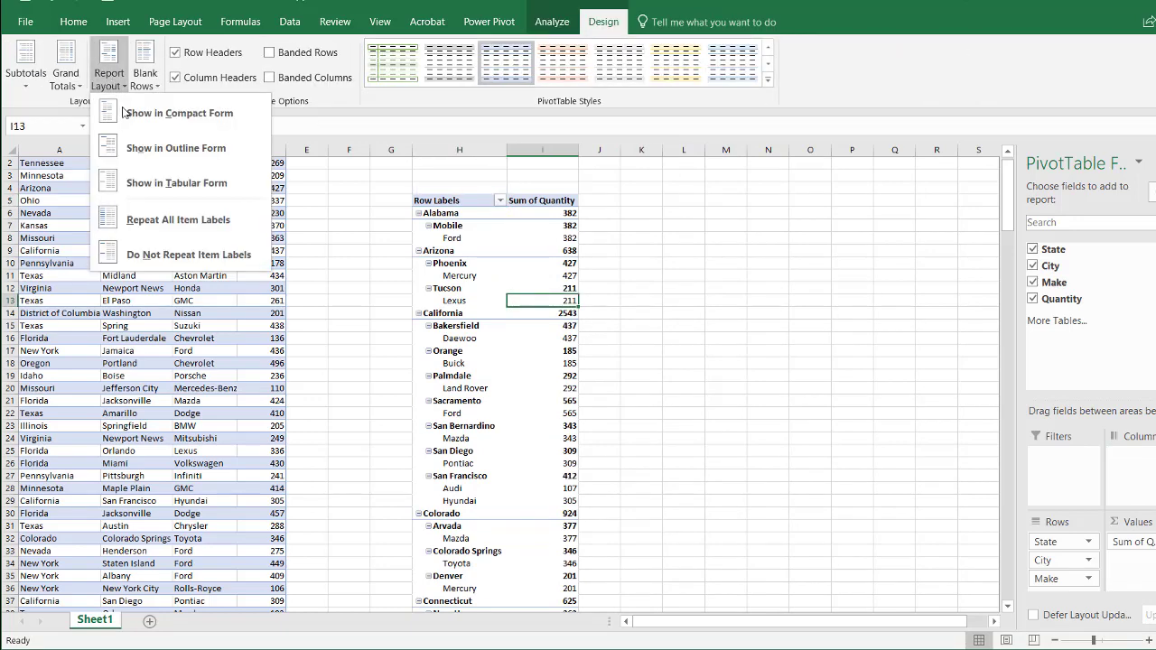
click(153, 176)
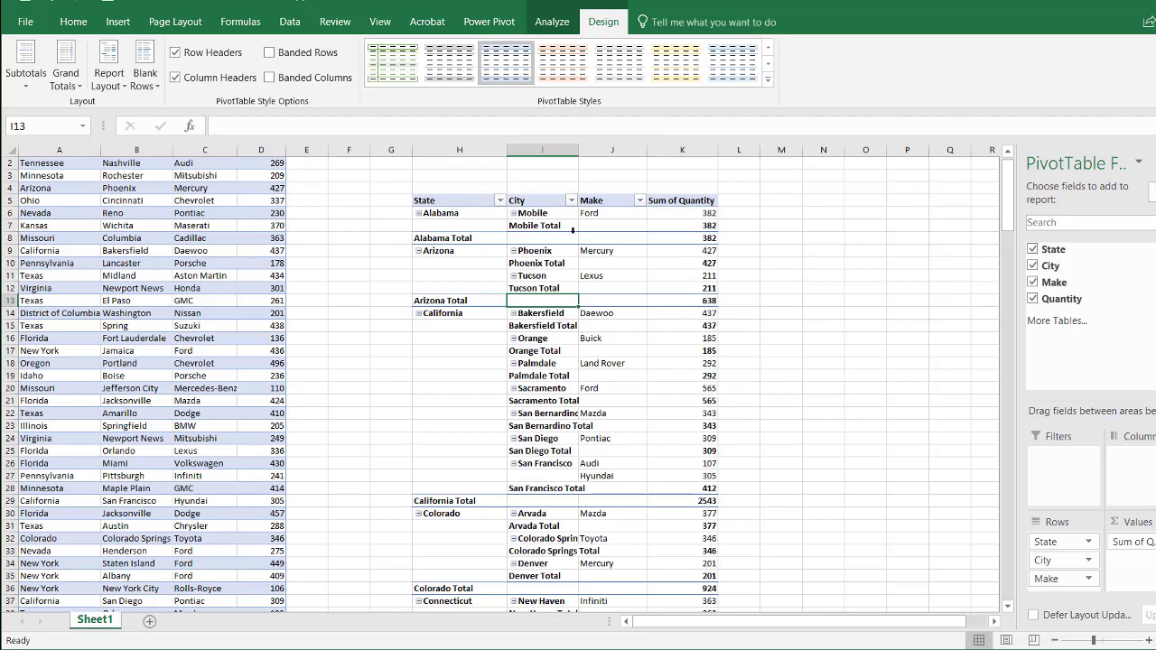
Remove the City and State subtotals from the PivotTable
click(561, 226)
right_click(562, 226)
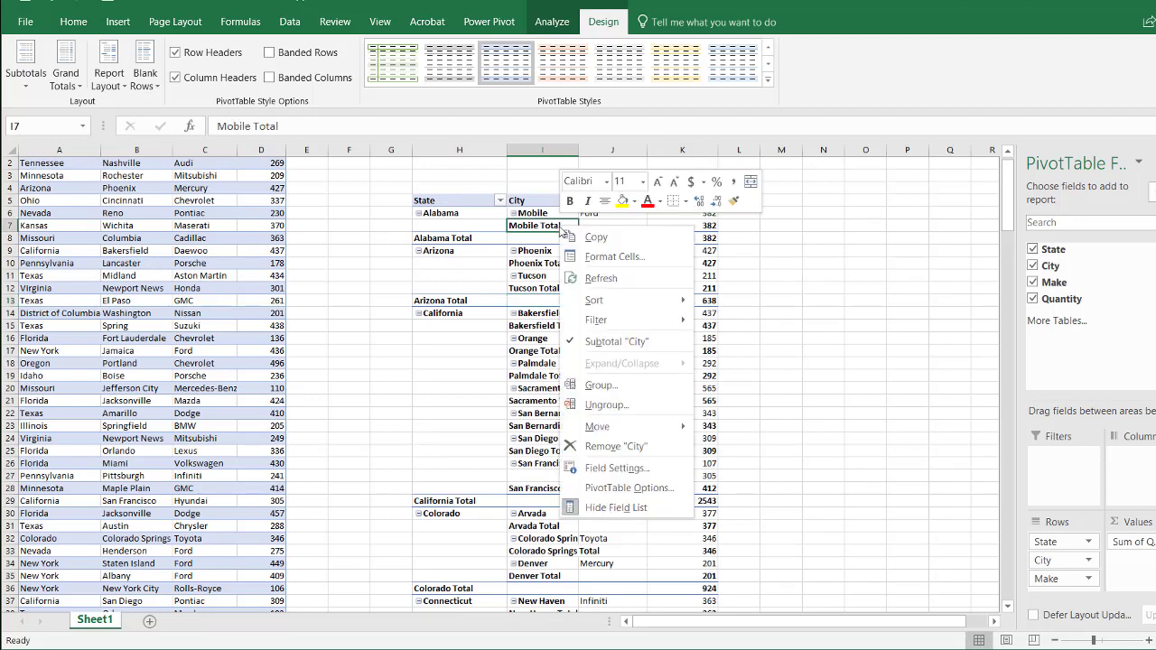
click(610, 343)
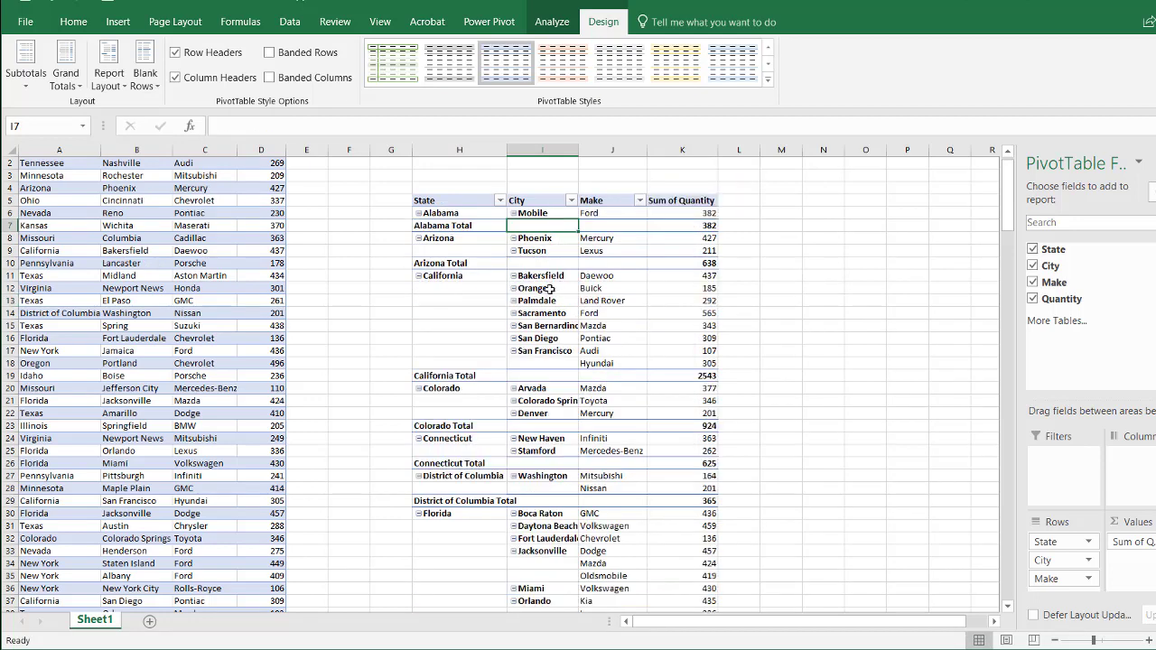
click(453, 226)
right_click(453, 226)
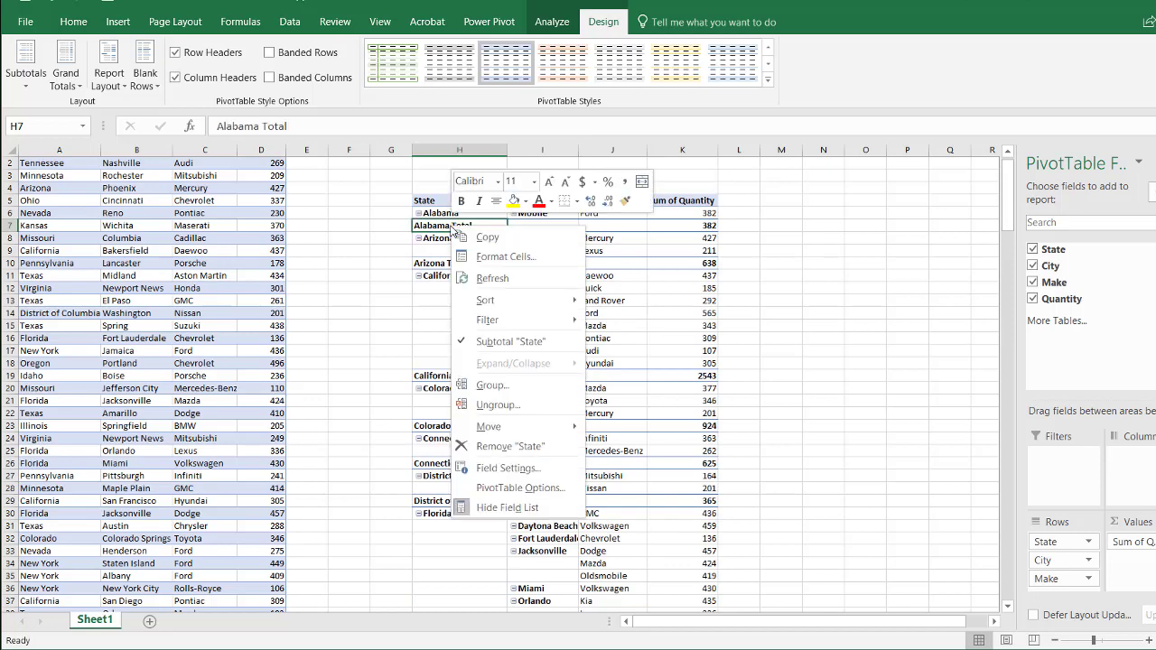
click(507, 340)
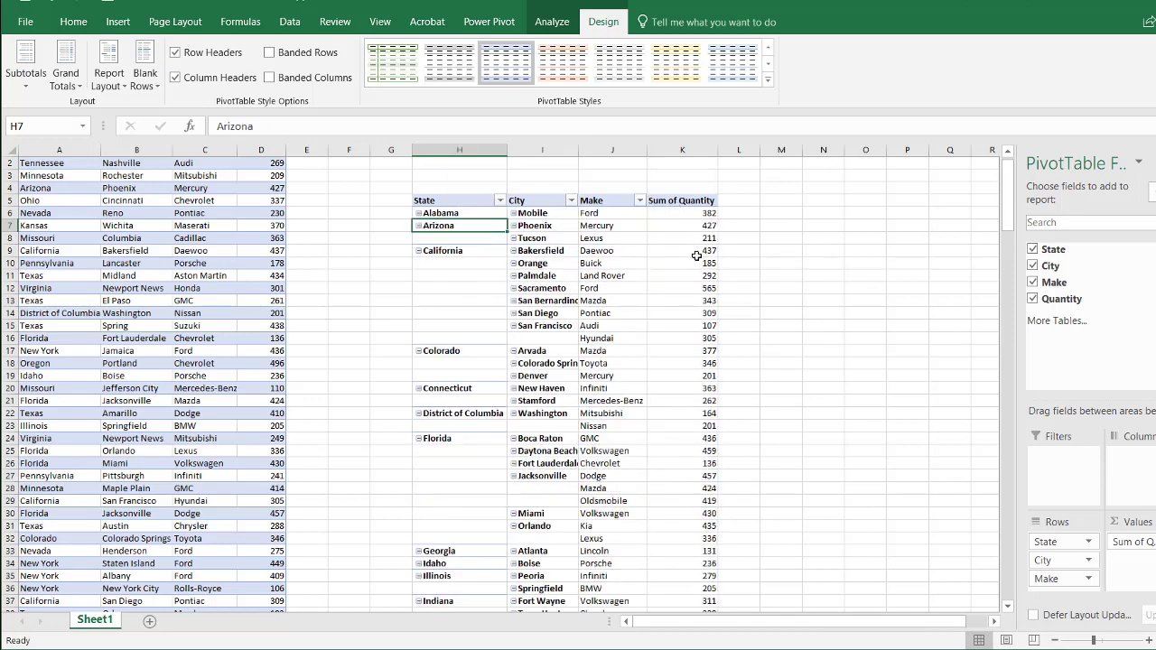
Add Quantity as a second value field and show it as Rank Largest to Smallest with State as the base field
drag(1058, 298, 1129, 555)
click(1136, 560)
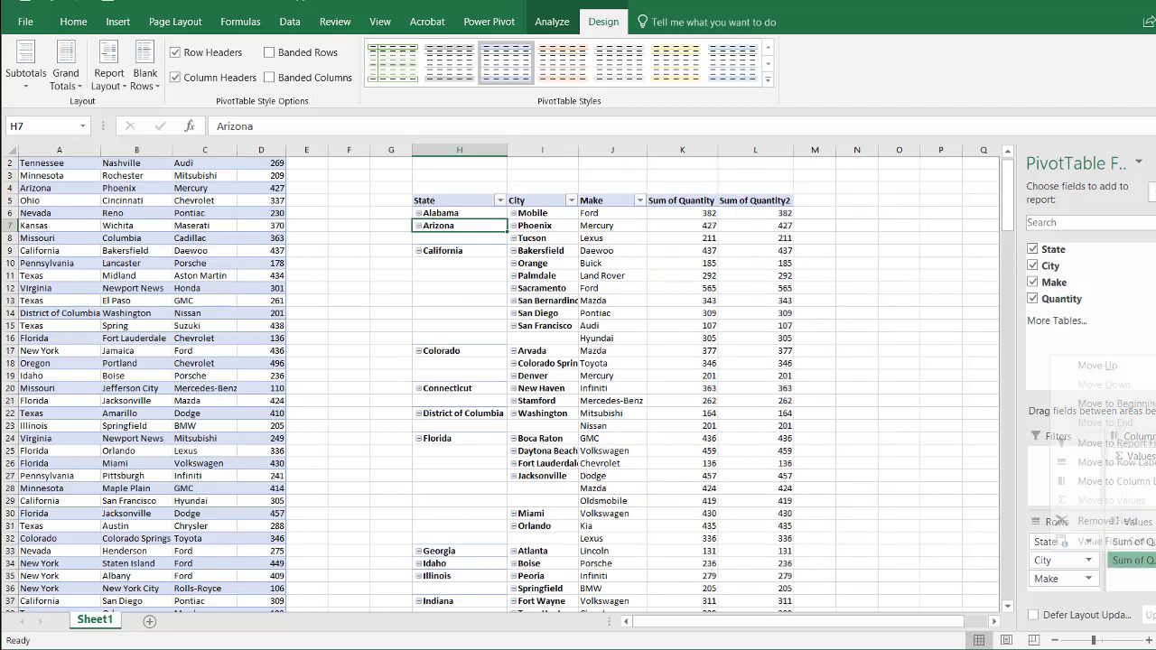
click(1124, 542)
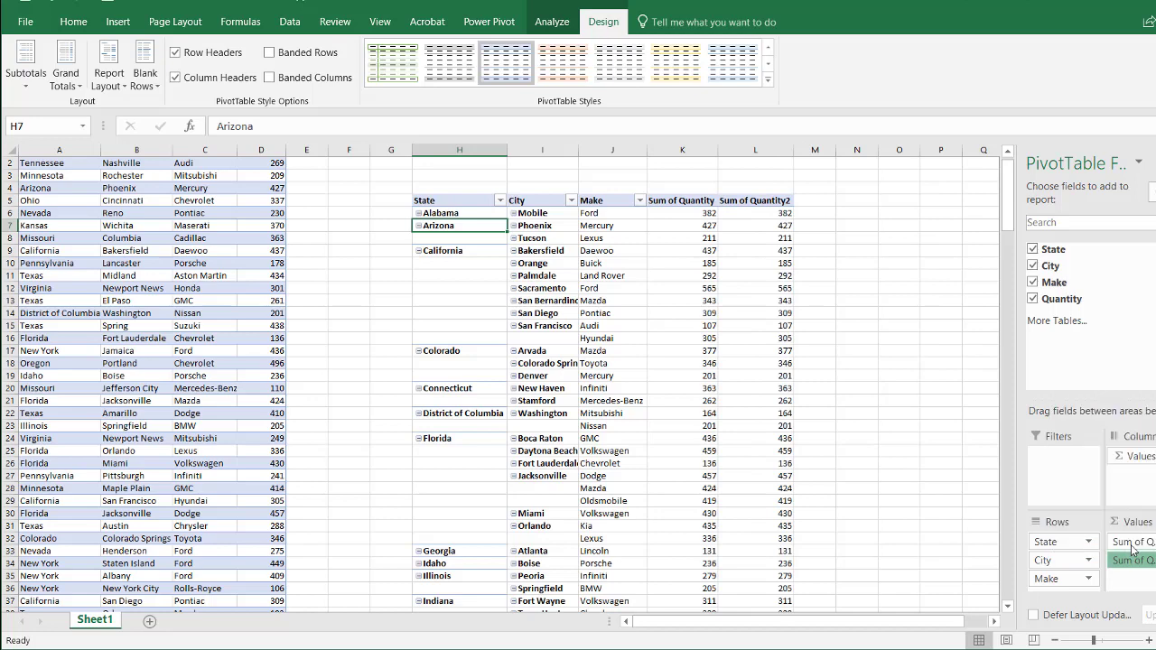
click(650, 321)
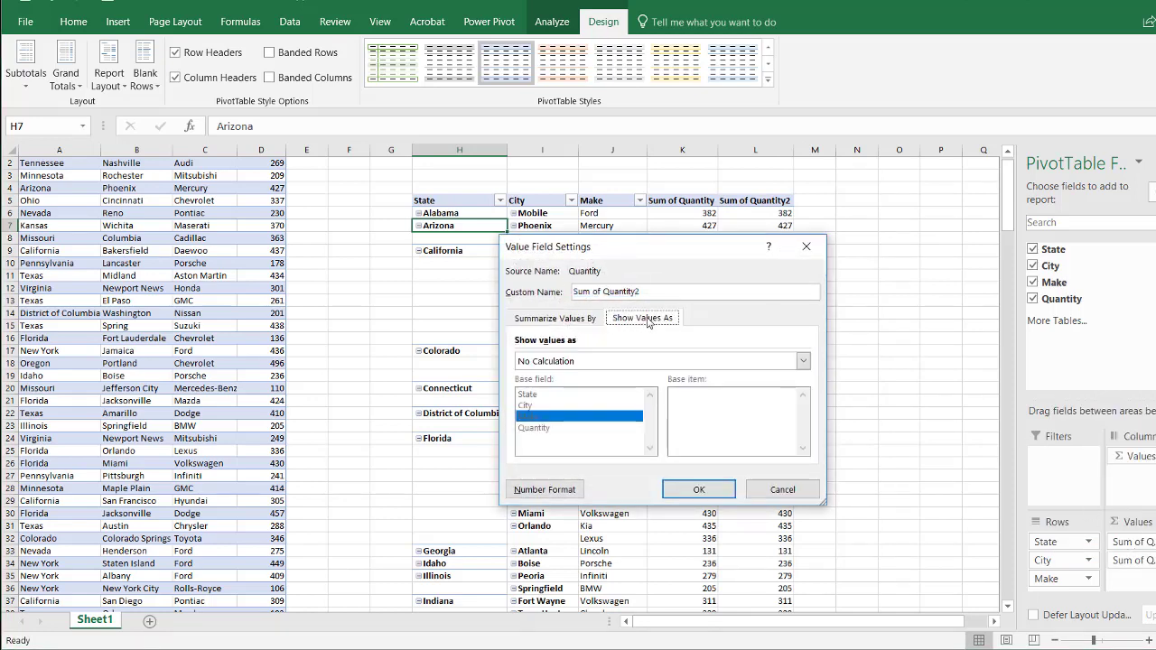
click(803, 360)
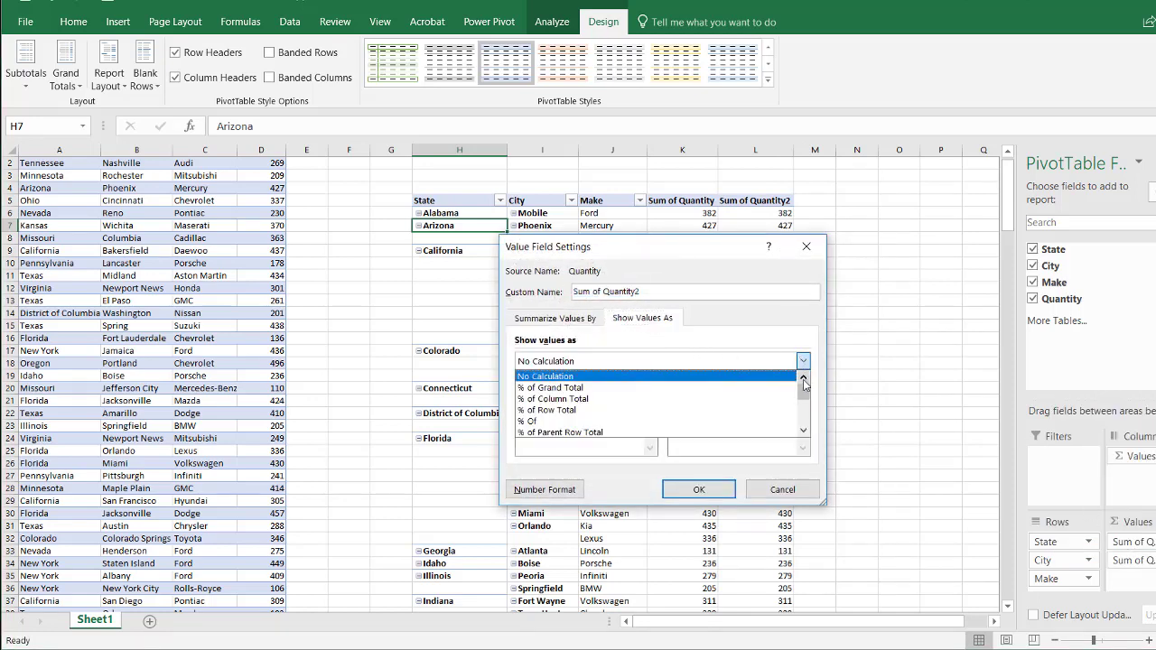
drag(803, 383, 802, 418)
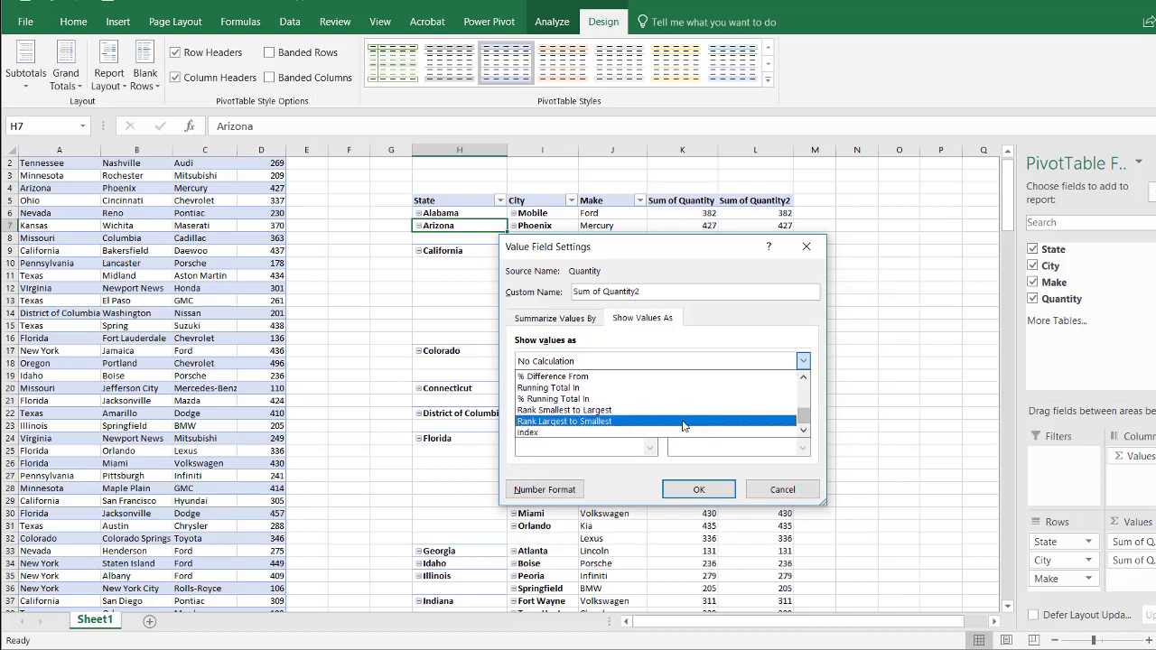
click(644, 422)
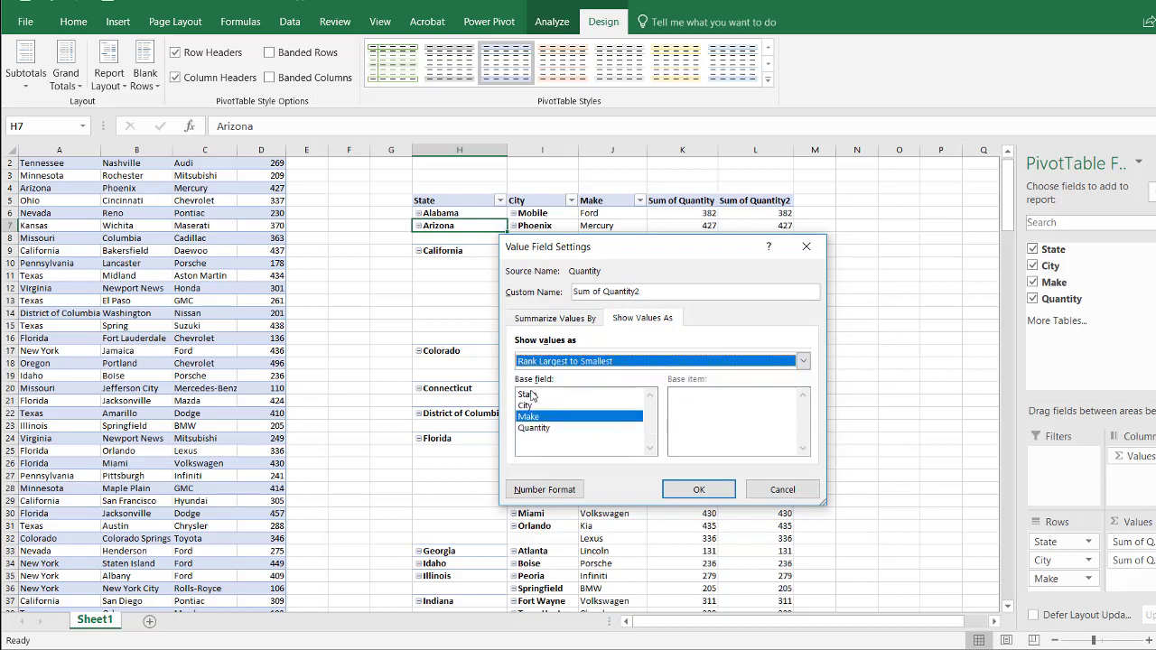
click(527, 395)
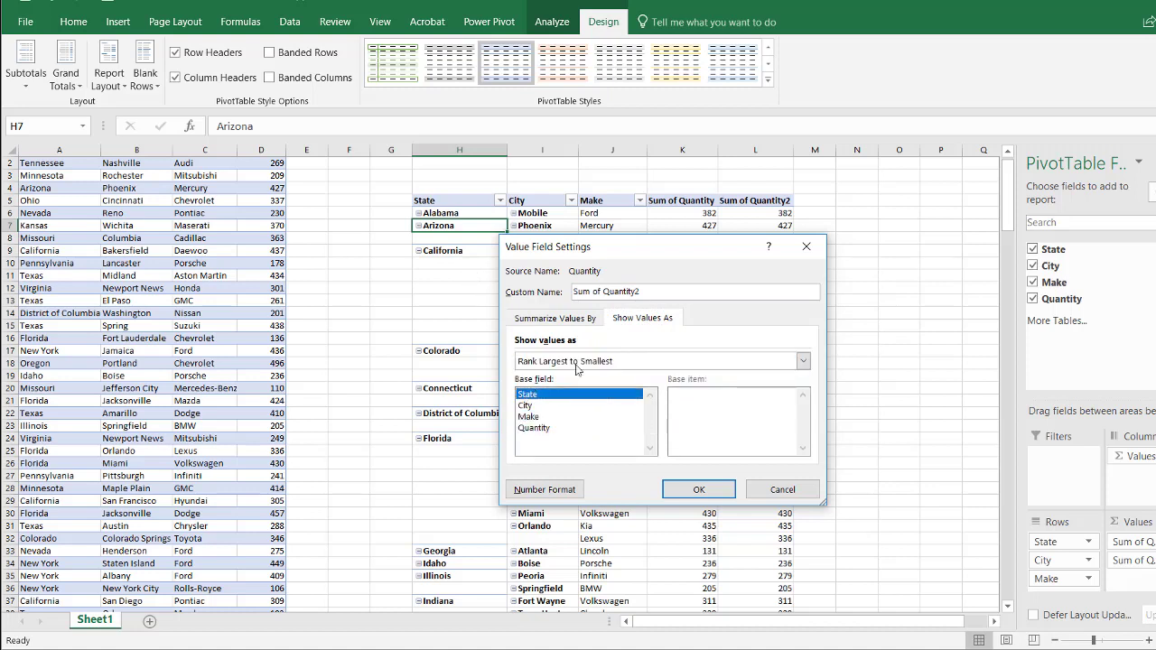
click(701, 491)
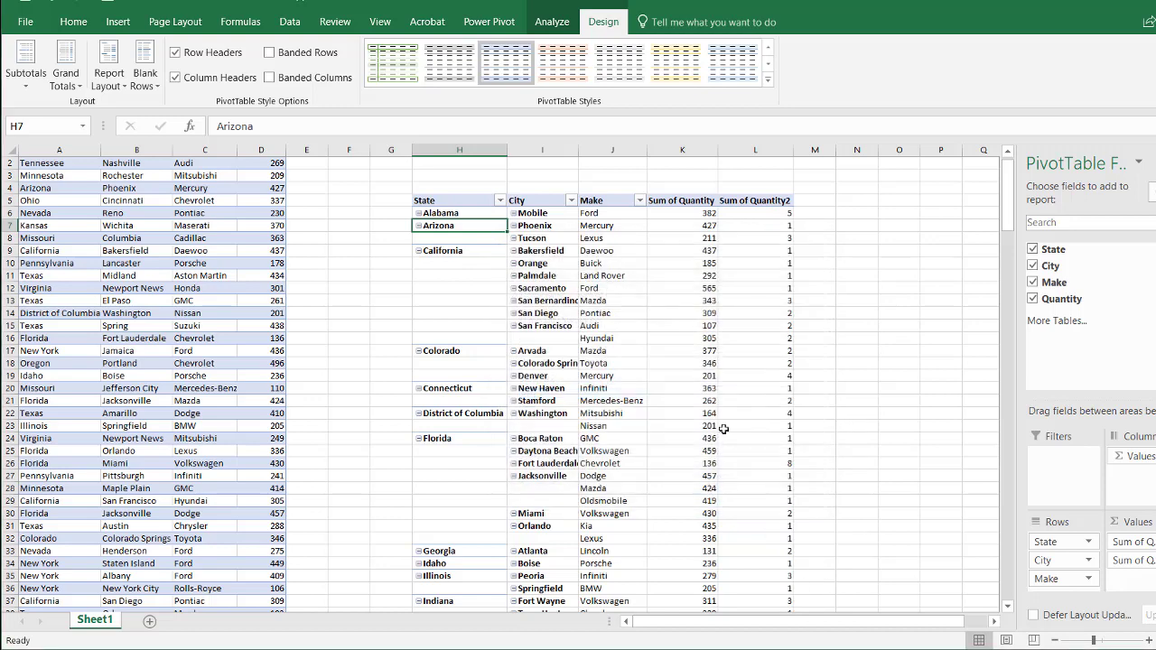
Rename the second Quantity value field, which holds the rank, as StateRank
double_click(755, 201)
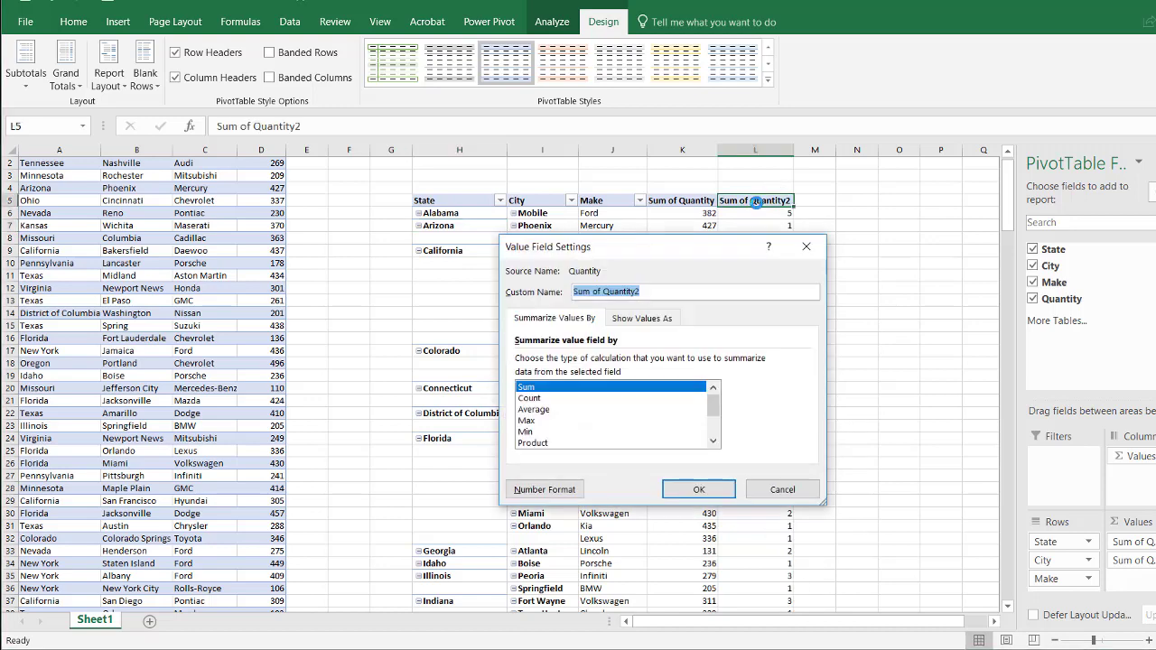
text(StateRank)
key(Return)
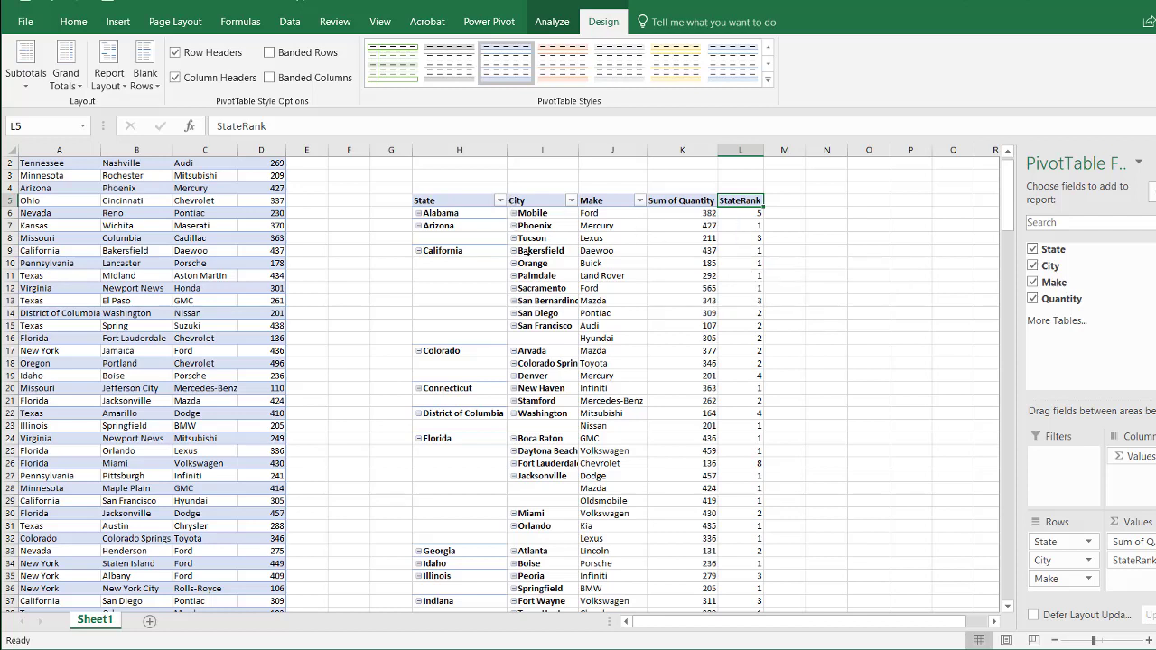
Collapse the entire State field so the PivotTable lists only one row per state
click(446, 237)
right_click(447, 239)
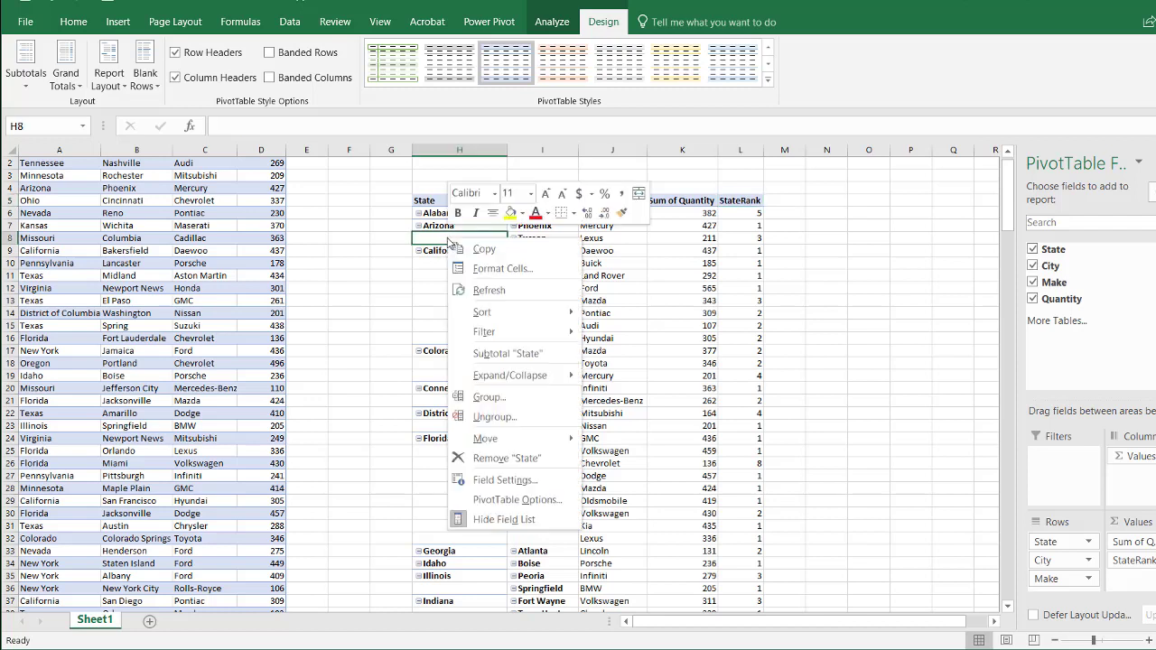
mouse_move(569, 375)
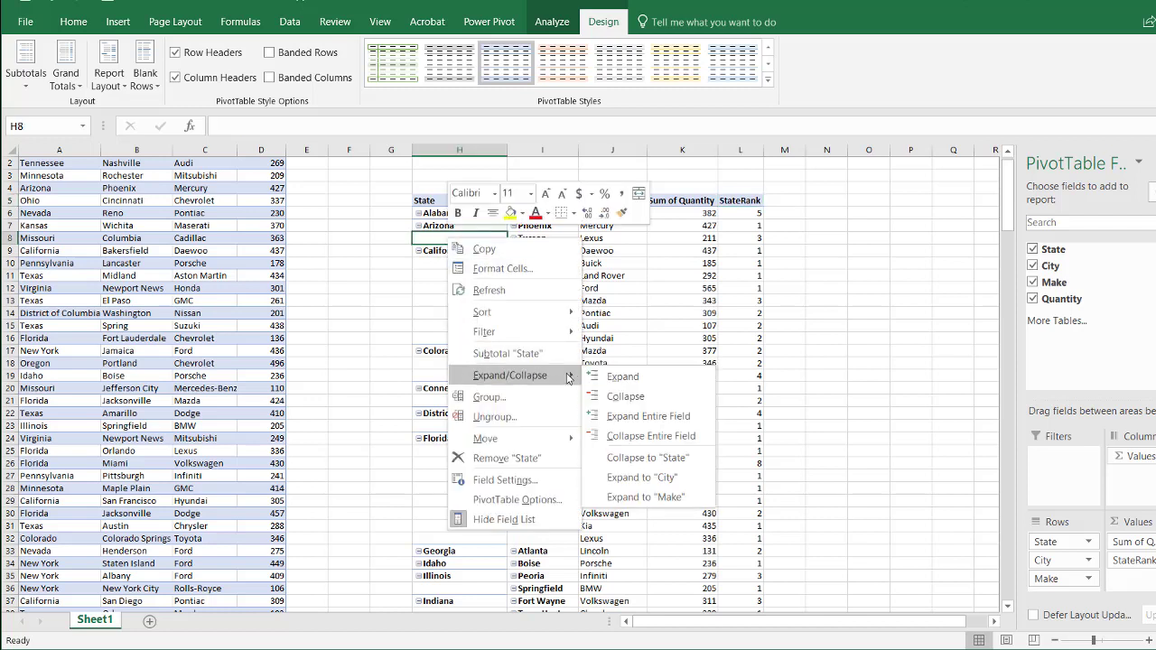
click(650, 437)
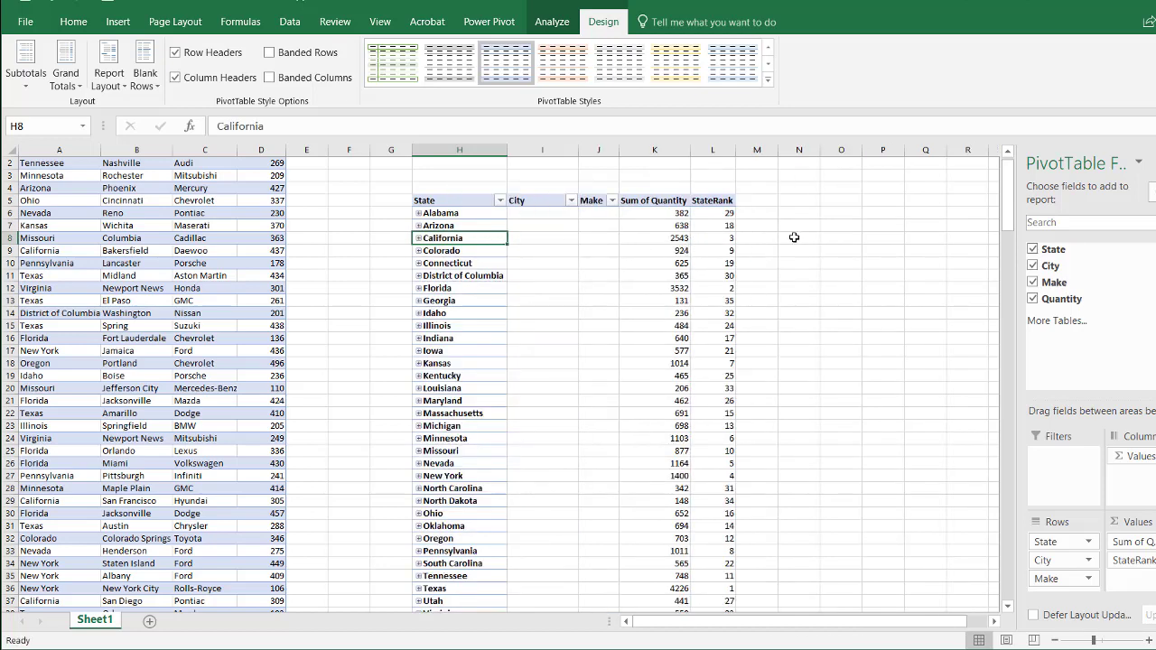
Examine the total quantity and StateRank of Texas, briefly expanding and collapsing its details
drag(1008, 211, 937, 251)
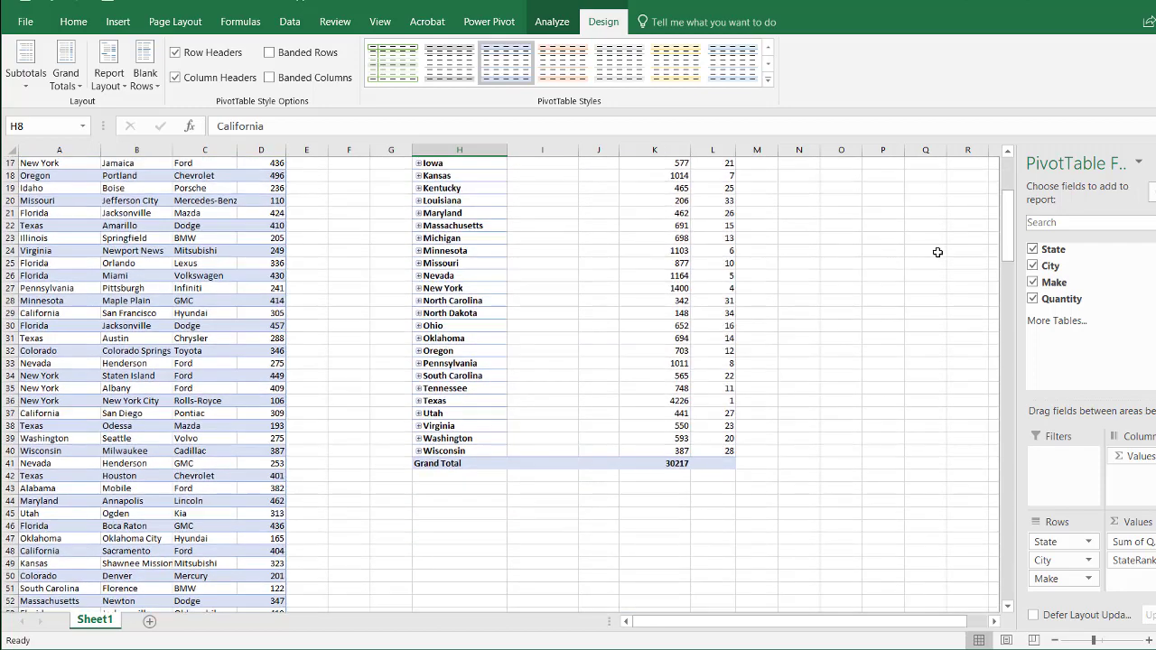
click(663, 404)
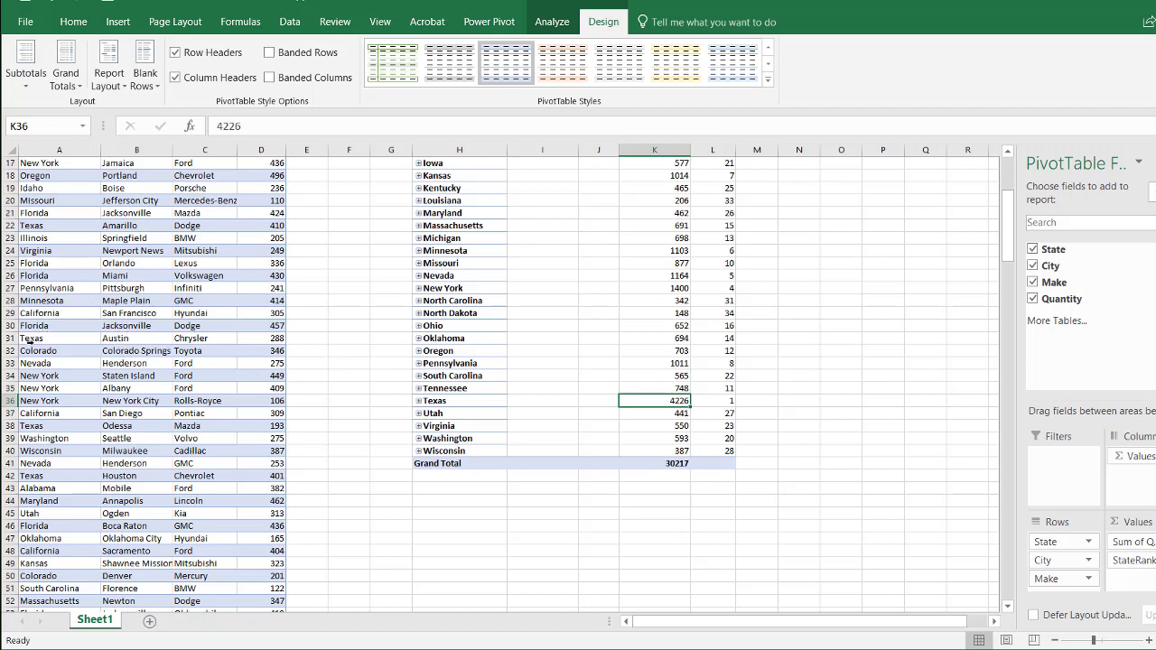
click(418, 401)
click(418, 400)
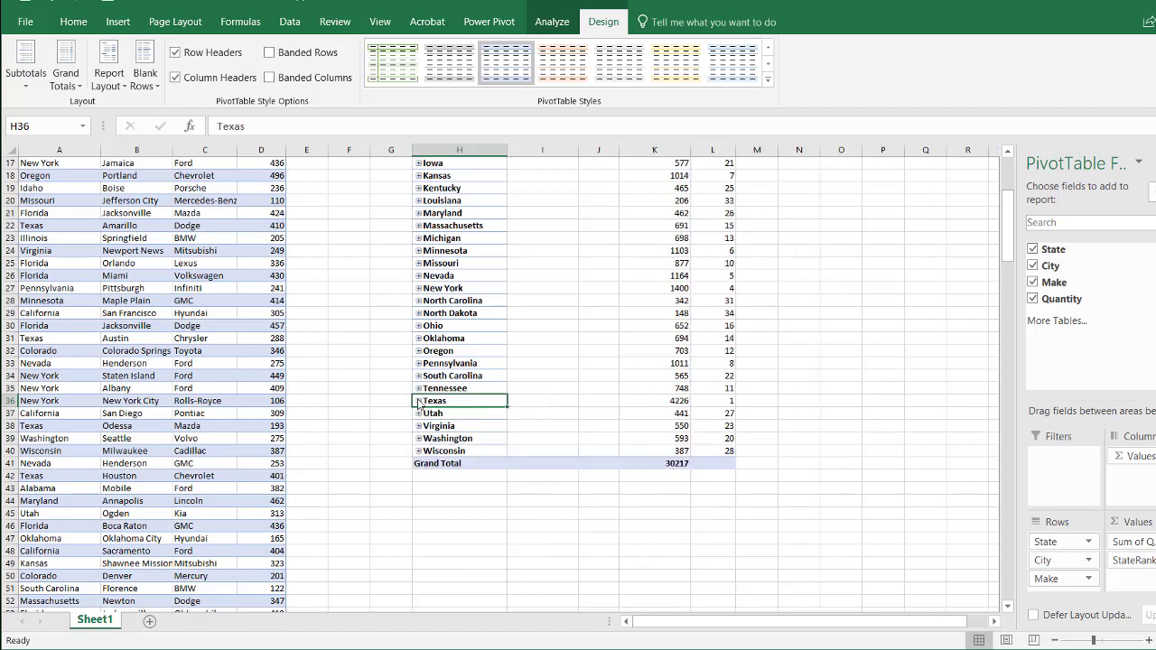
click(705, 401)
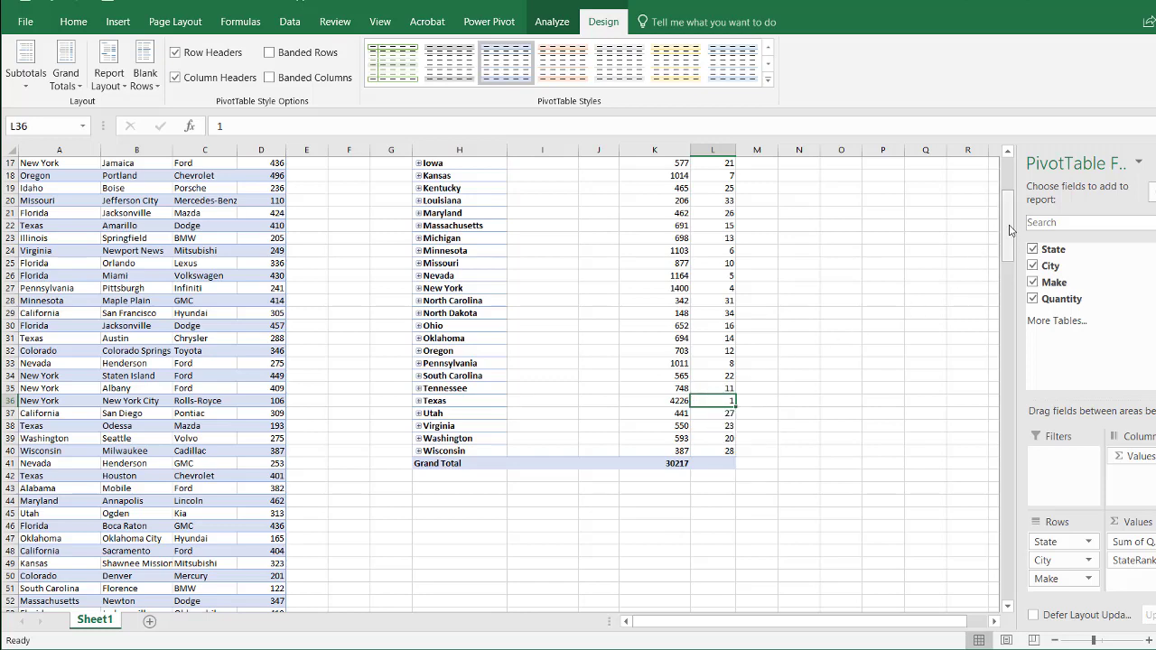
Expand California in the PivotTable to show its cities and makes
scroll(1009, 229, up, 6)
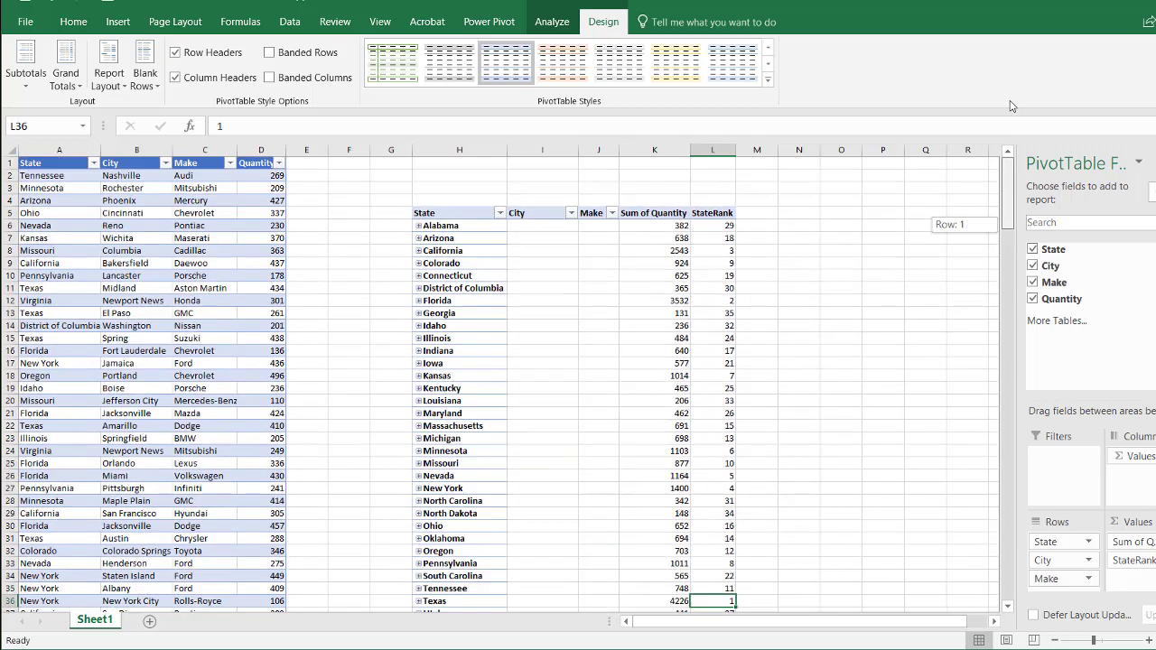
click(418, 251)
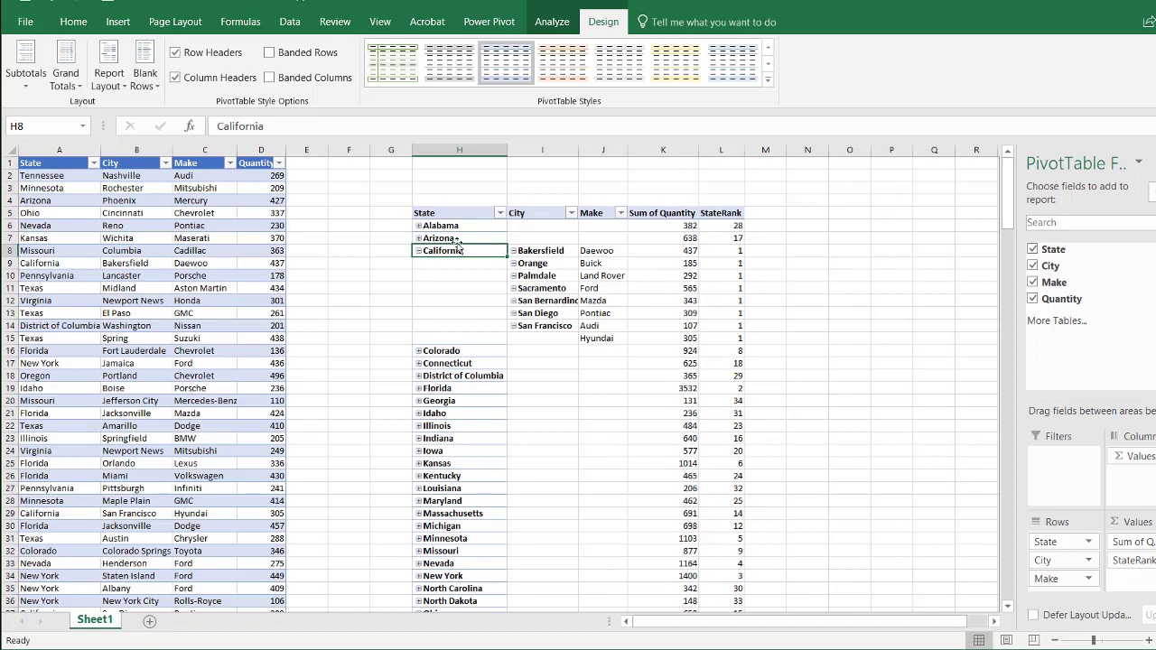
Compare California's Sum of Quantity and StateRank when collapsed to one row and when expanded to its cities and makes
click(418, 251)
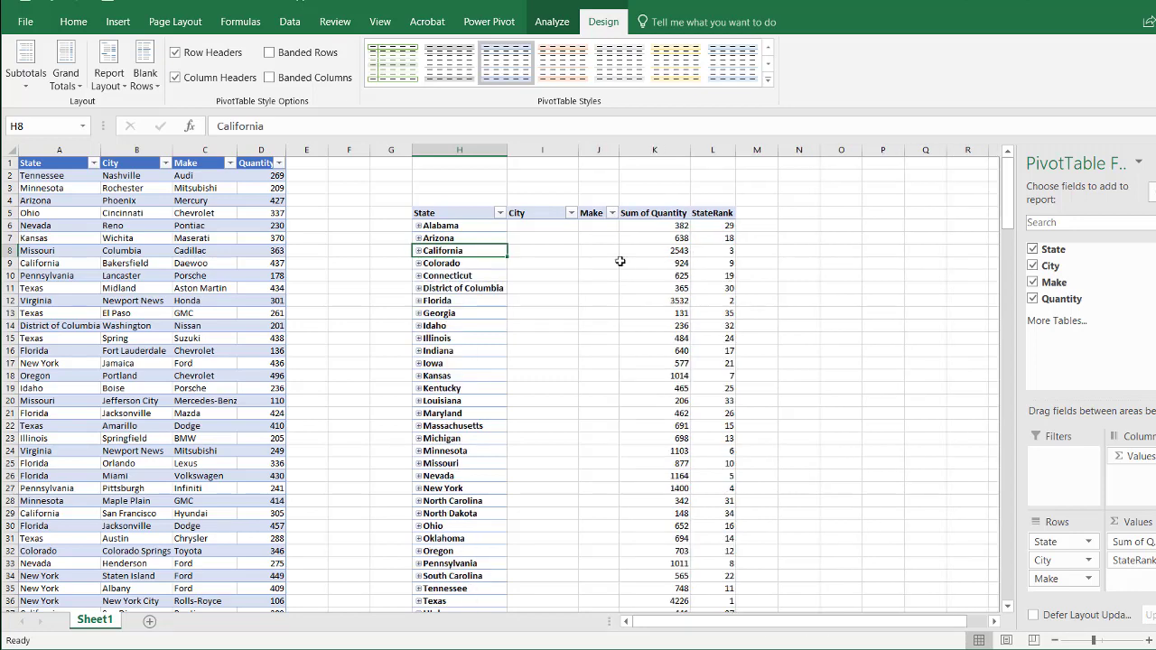
click(411, 250)
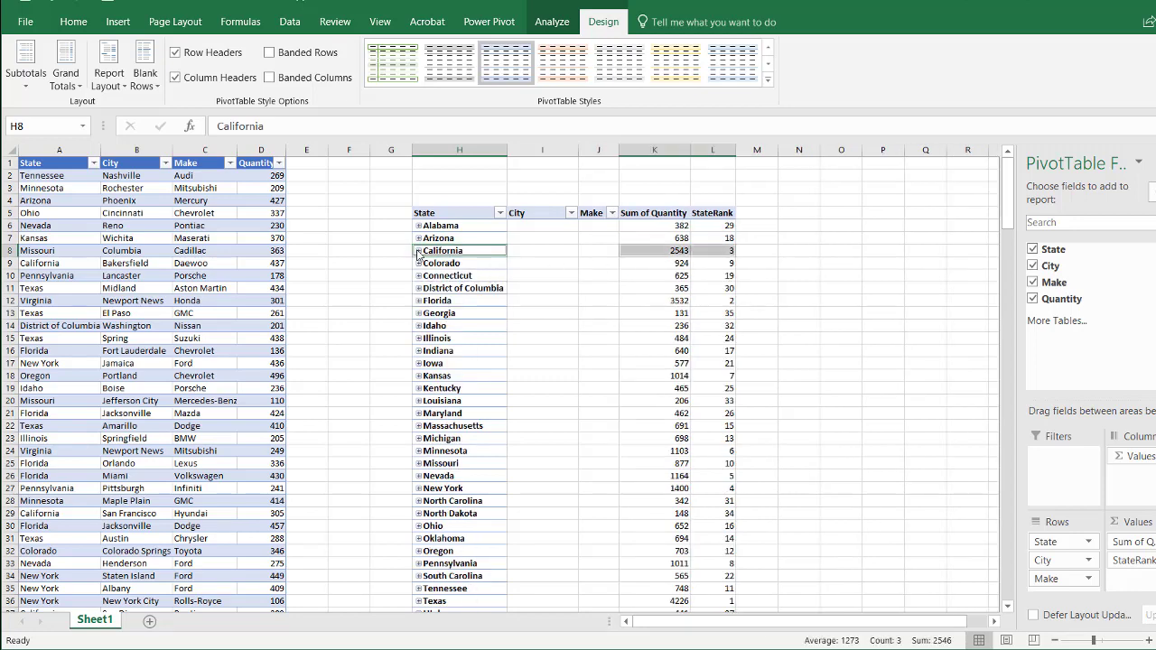
click(418, 251)
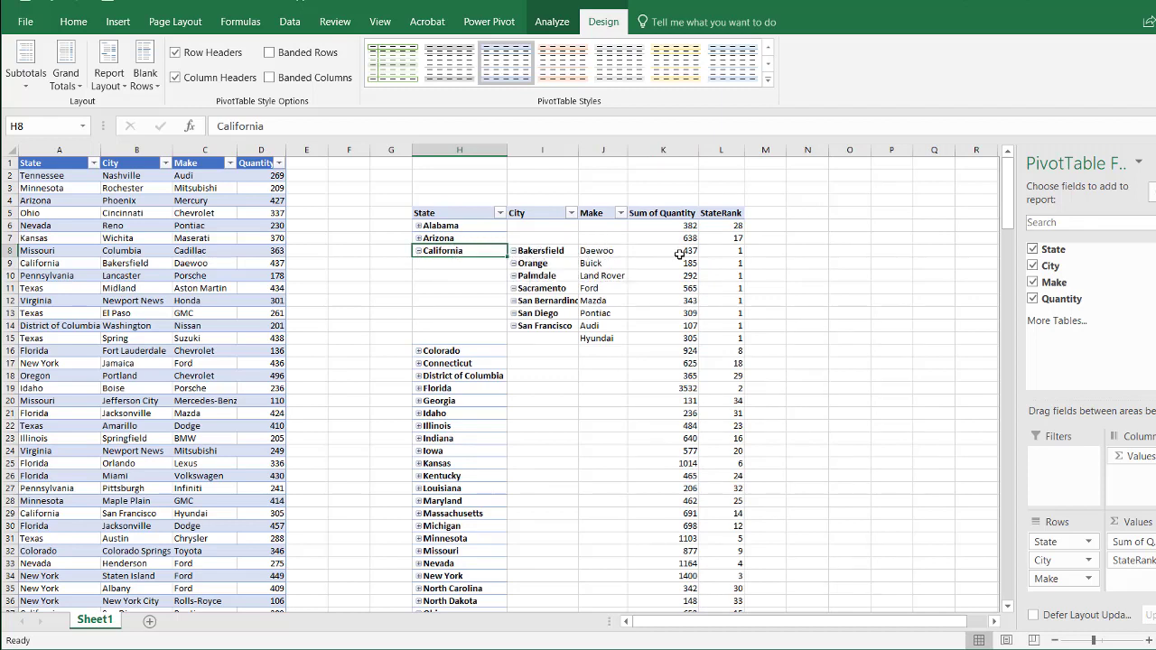
click(597, 250)
click(555, 250)
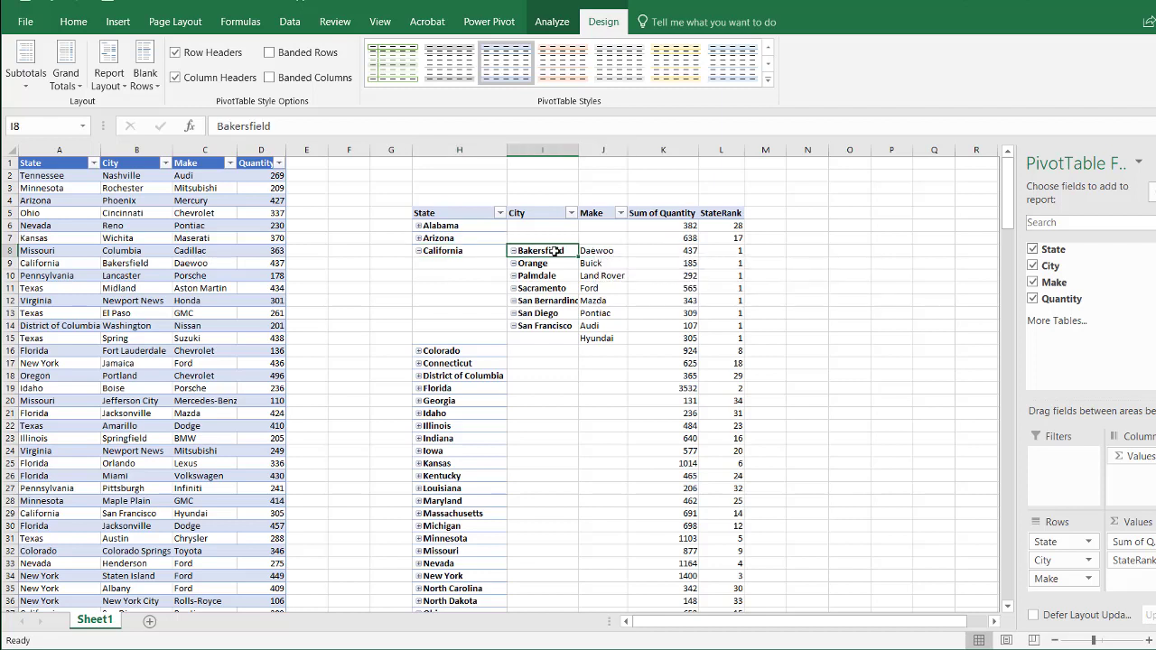
click(490, 252)
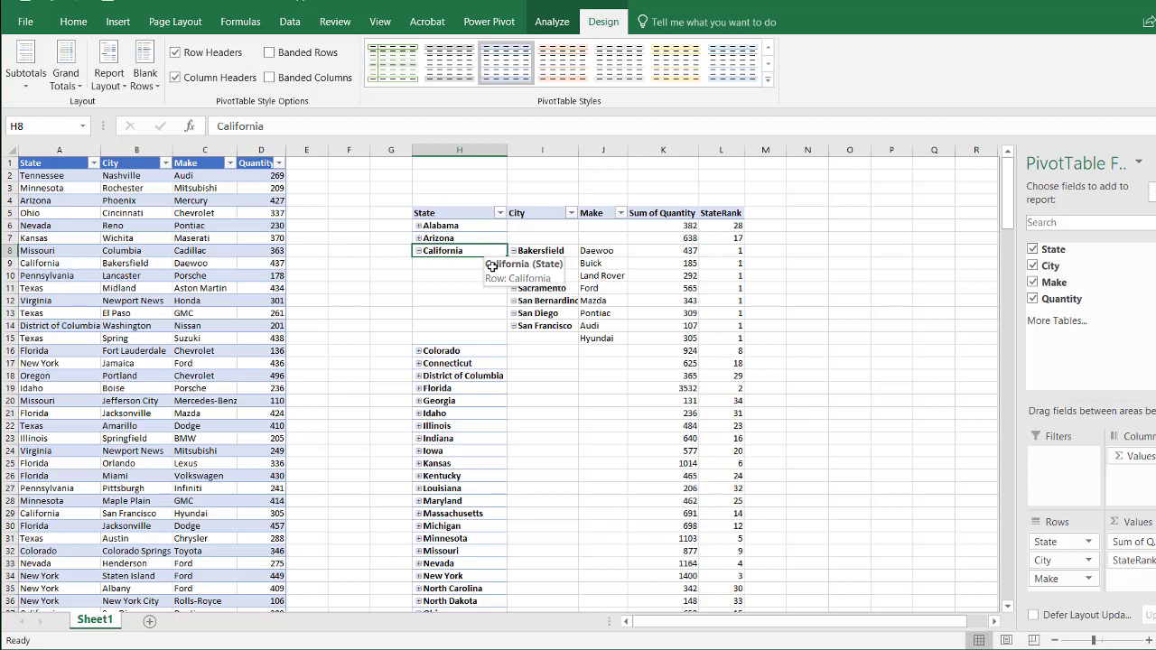
click(417, 251)
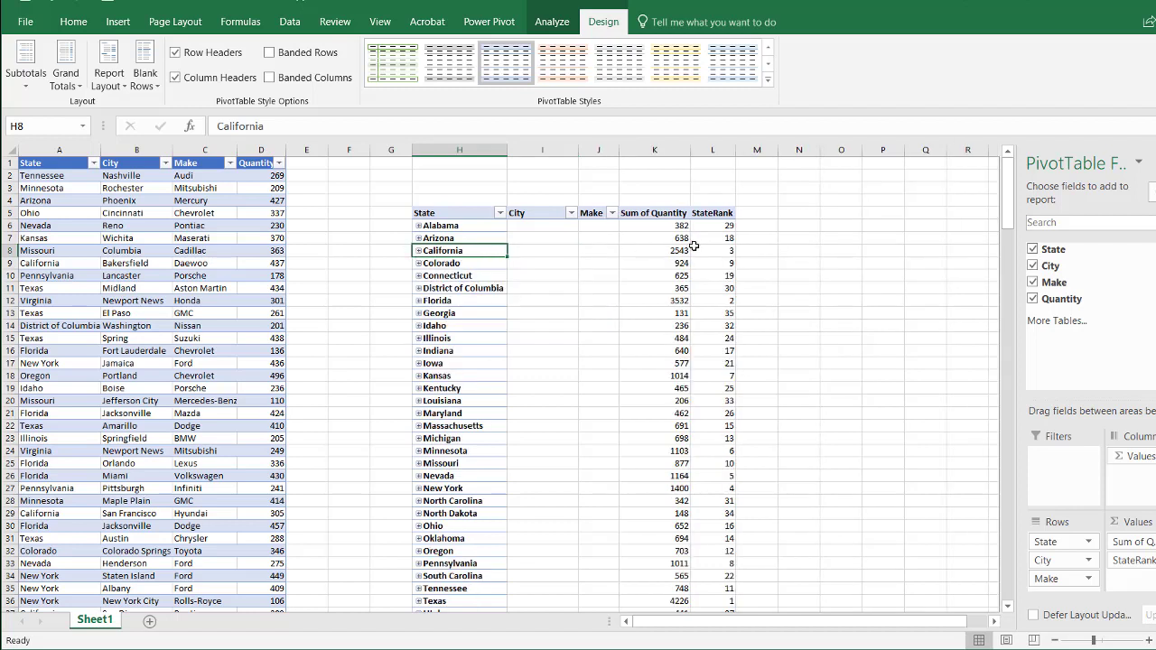
click(658, 250)
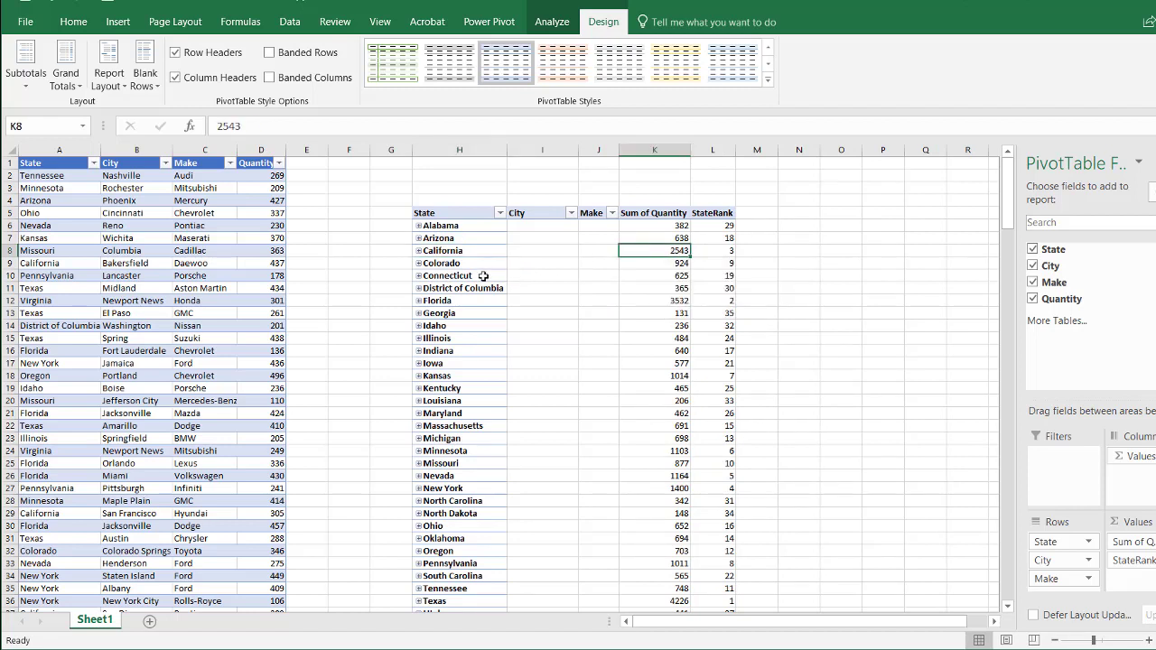
click(418, 251)
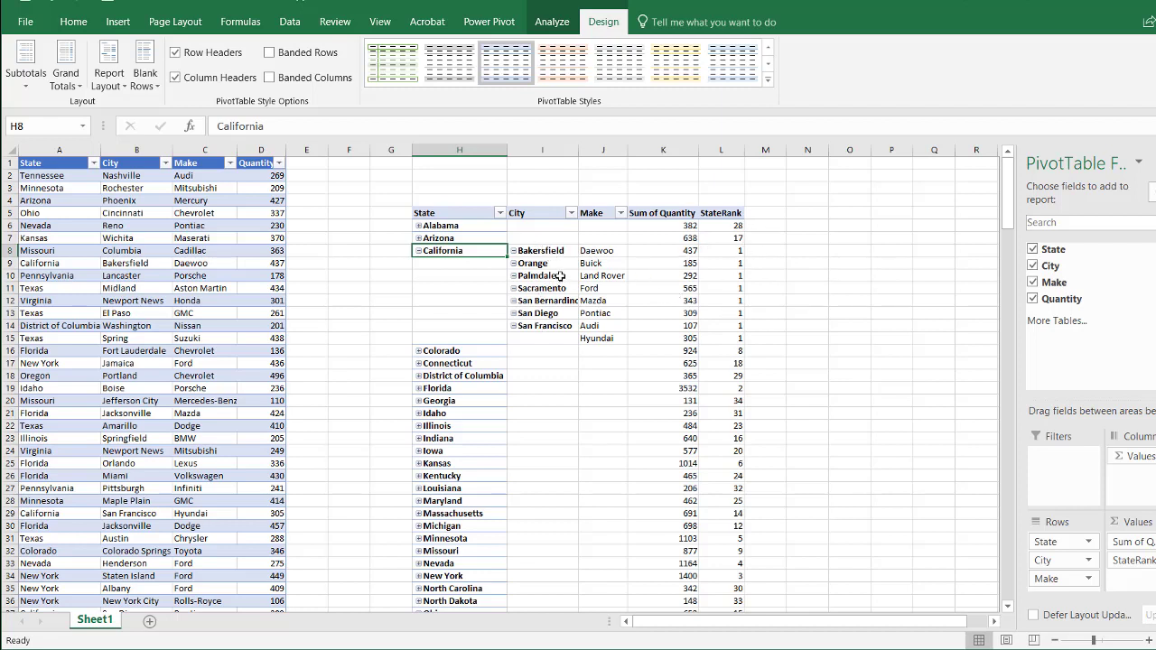
mouse_move(736, 264)
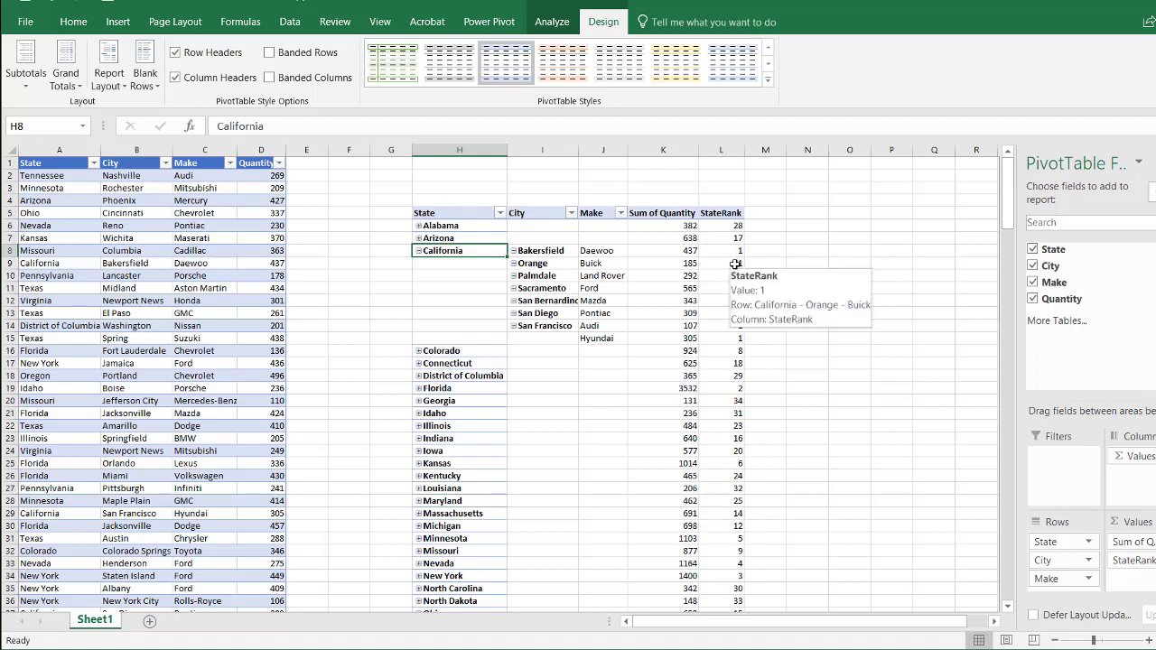
Switch to the pp-rankx slide show in PowerPoint and examine the example PivotTables with state, city and make ranks
key(alt+Tab)
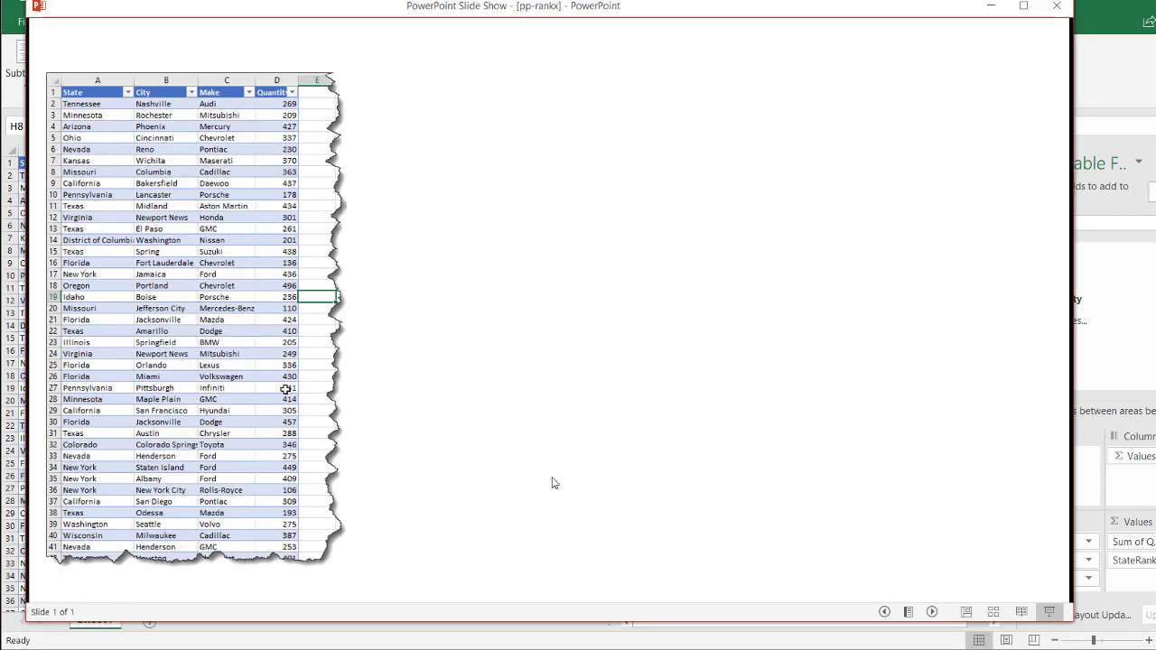
click(553, 483)
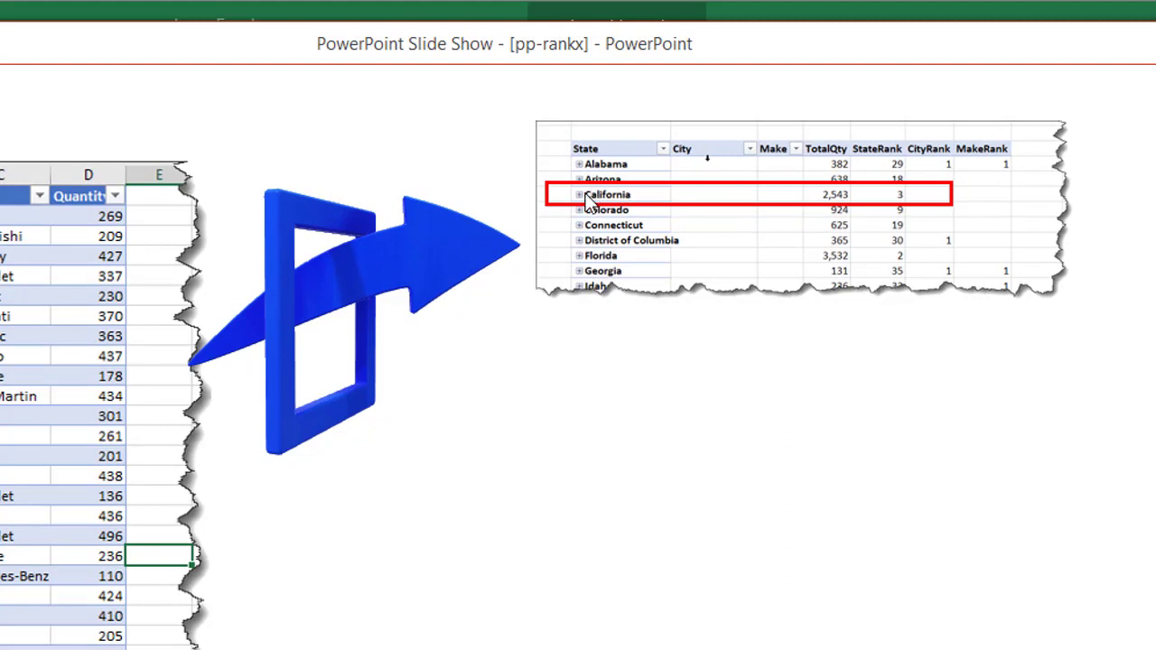
key(Right)
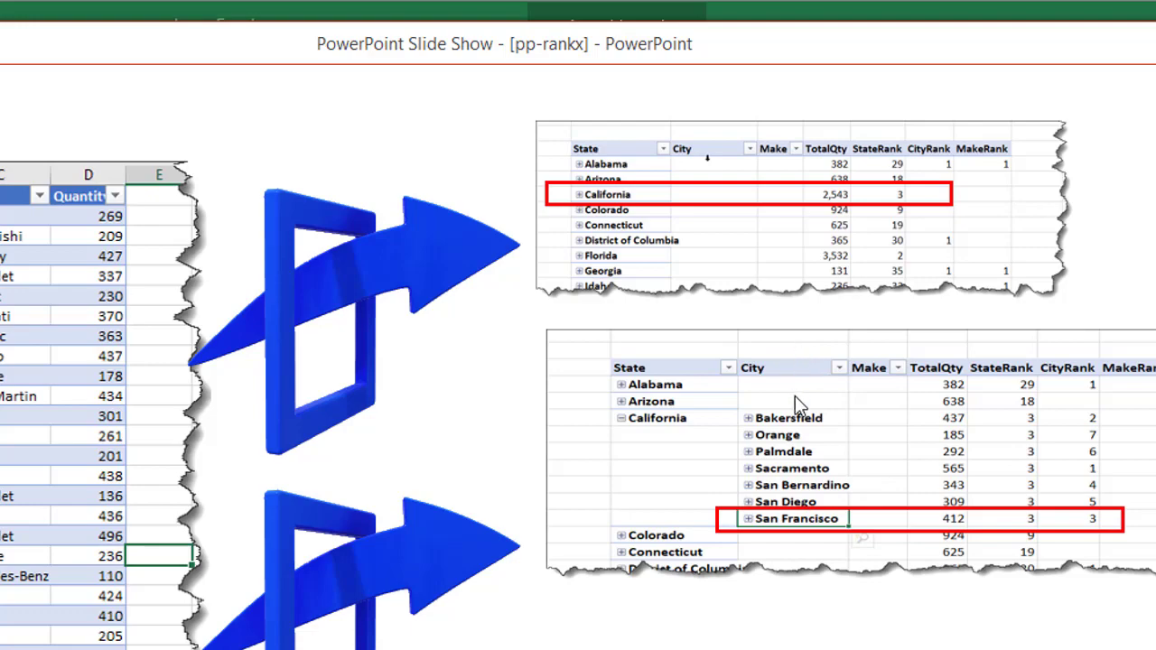
click(763, 440)
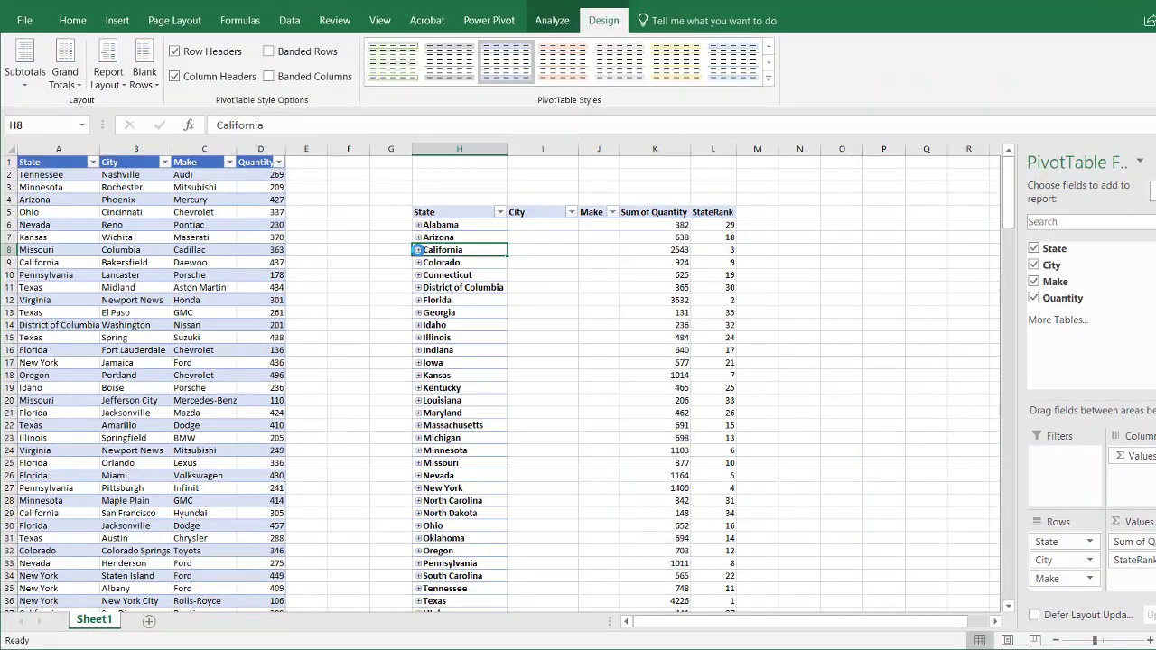
Delete columns G through N of the worksheet to remove the existing PivotTable
drag(400, 149, 778, 141)
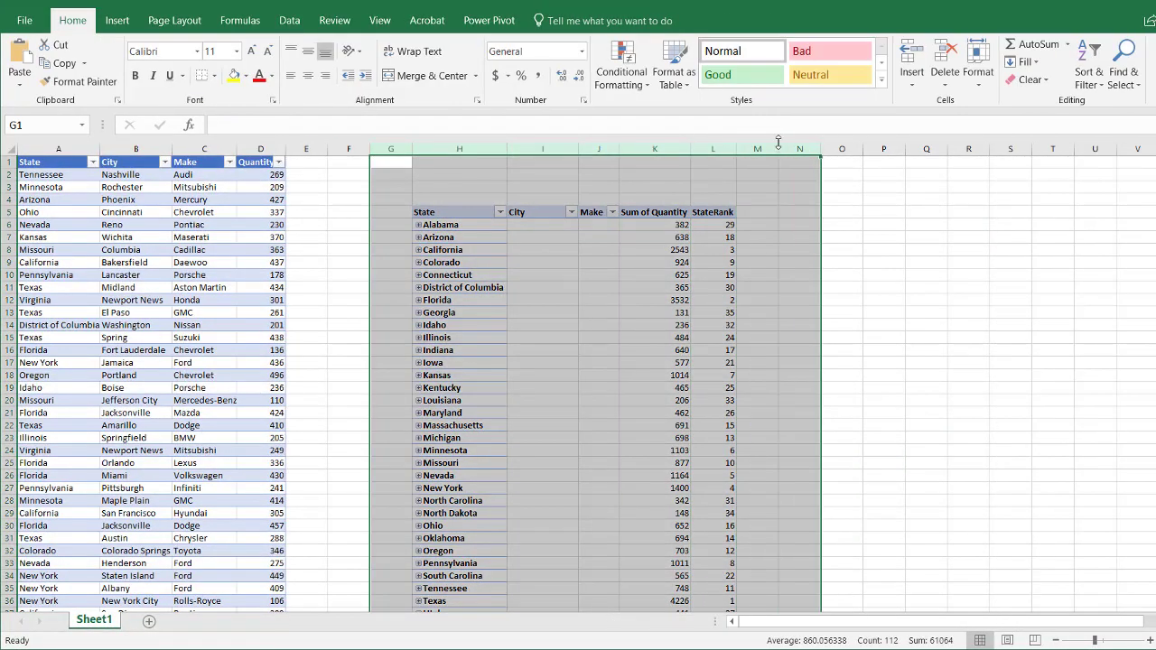
right_click(790, 149)
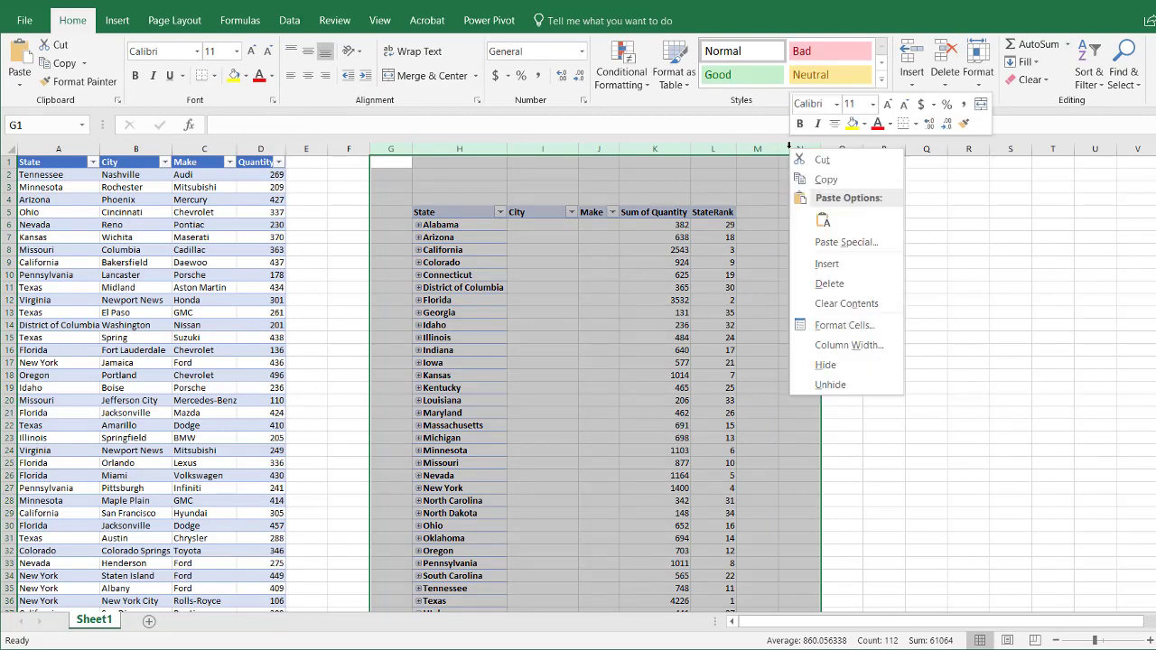
click(830, 284)
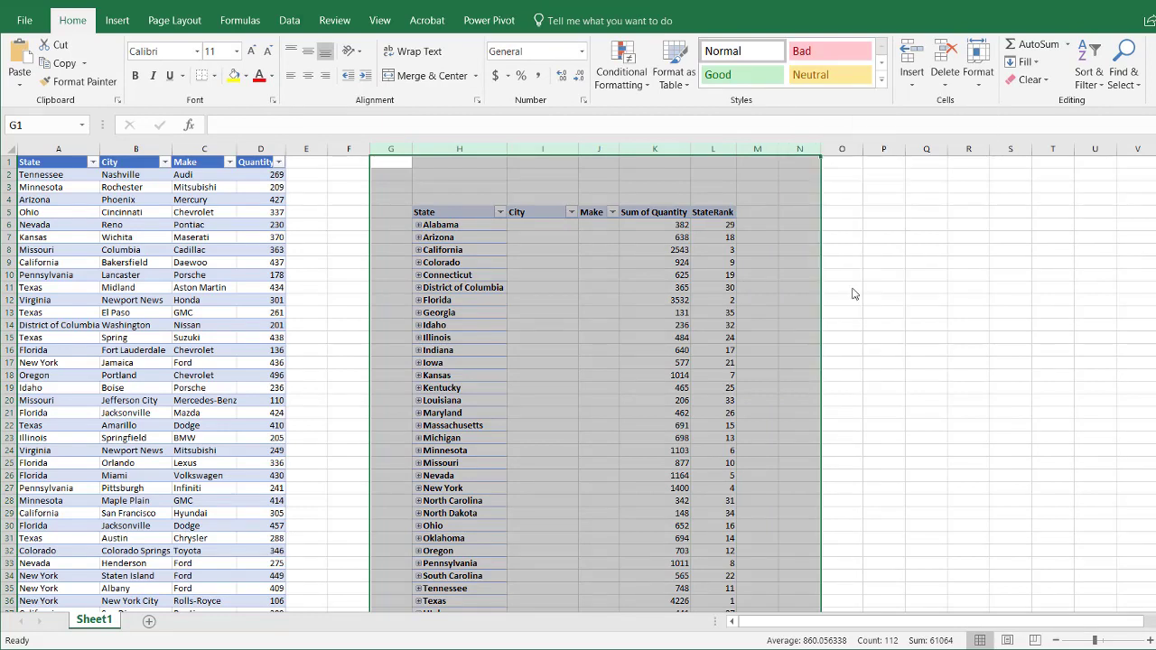
Create a PivotTable from Table2 on the existing worksheet at Sheet1!$H$5, adding the data to the Data Model
click(121, 289)
click(117, 20)
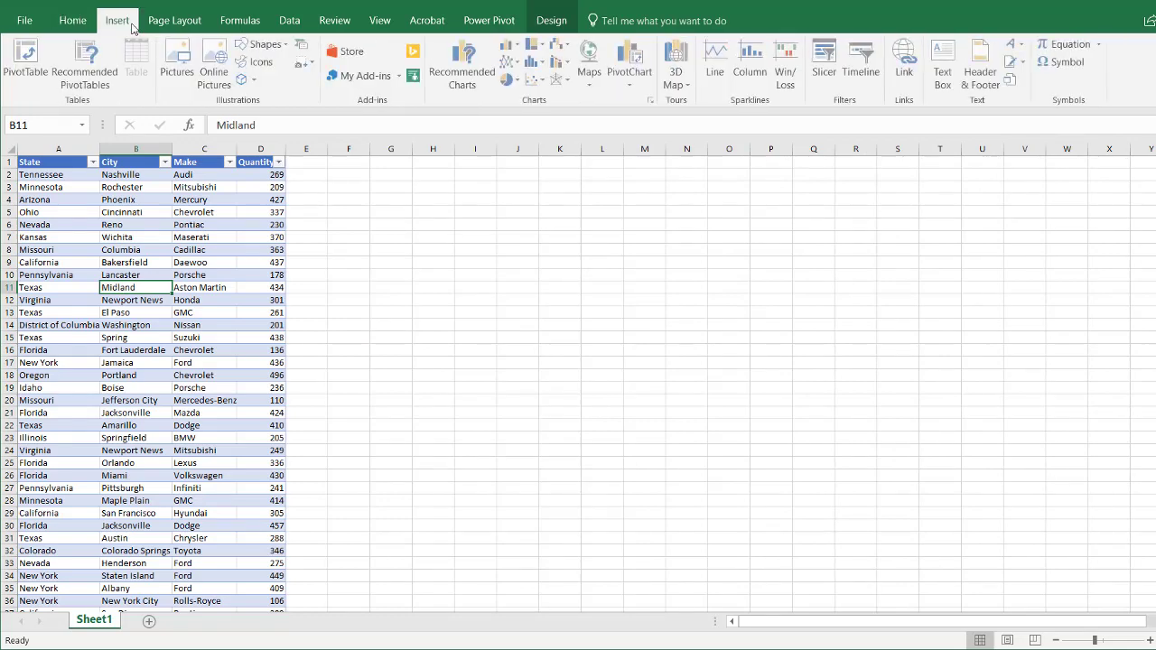
click(32, 59)
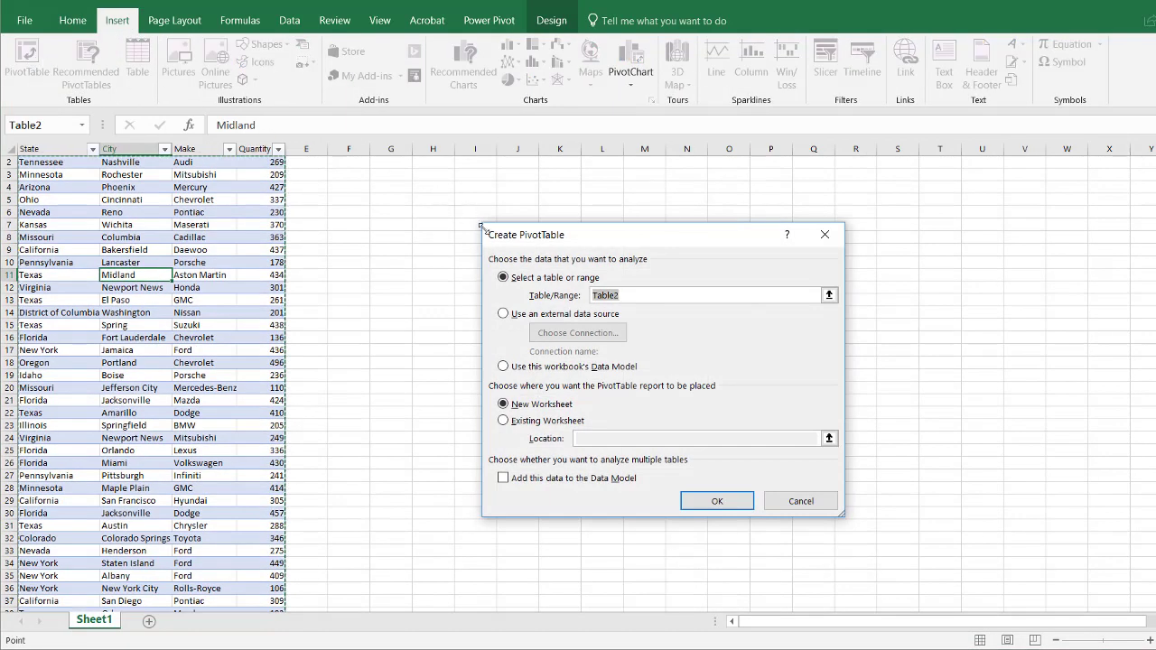
click(502, 422)
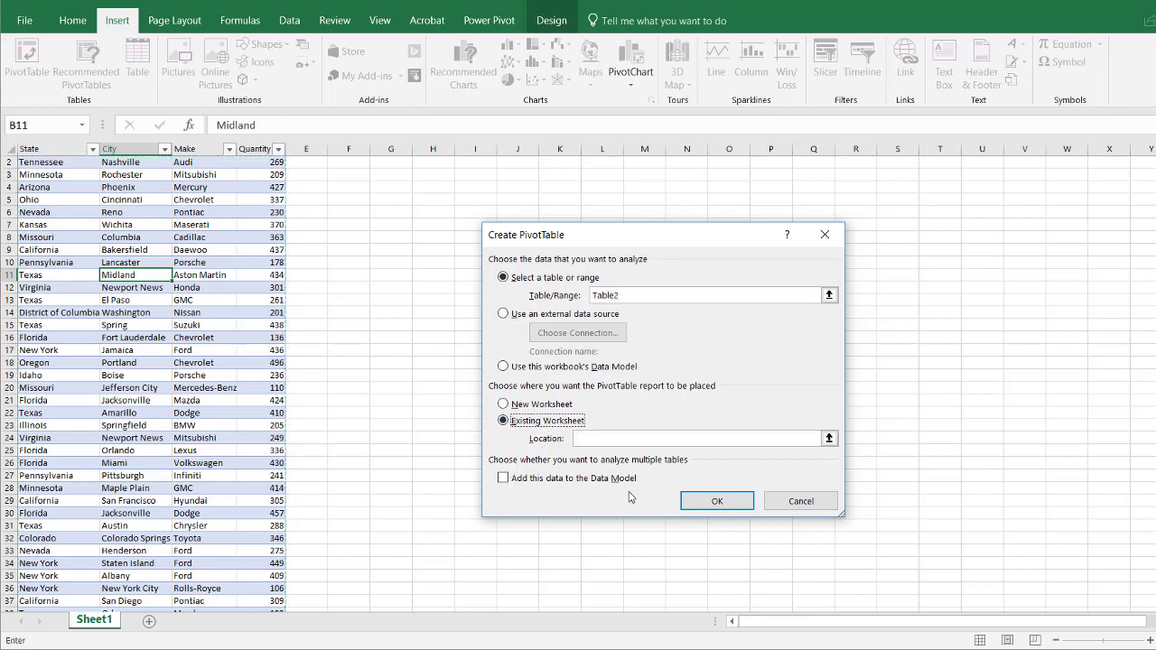
click(600, 436)
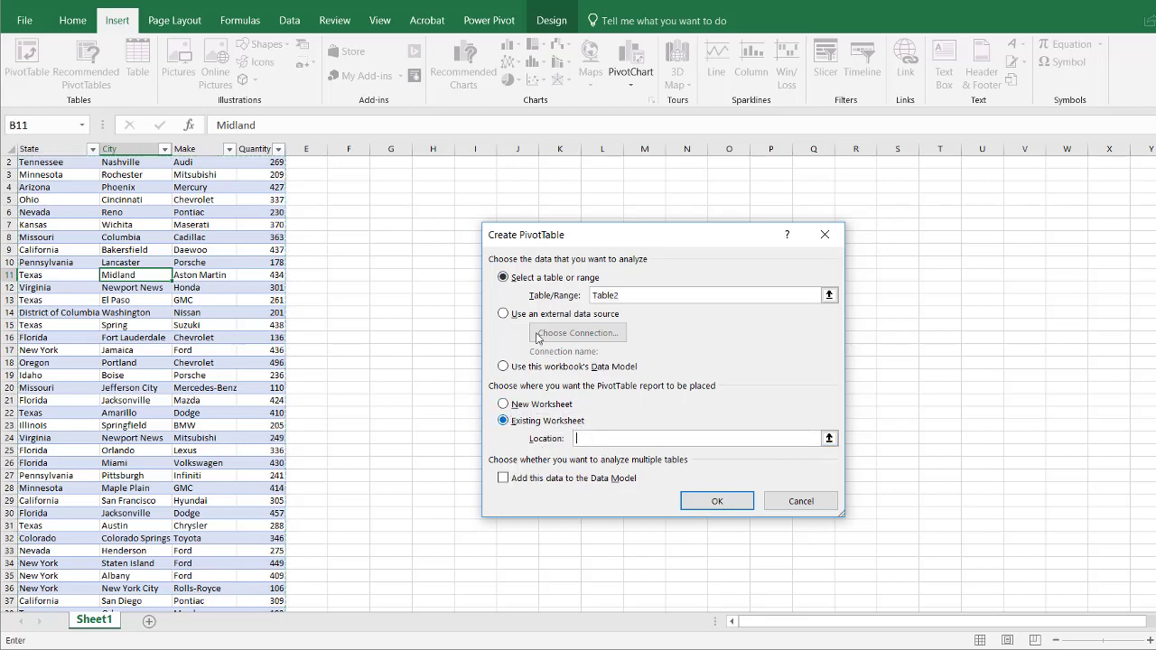
click(435, 201)
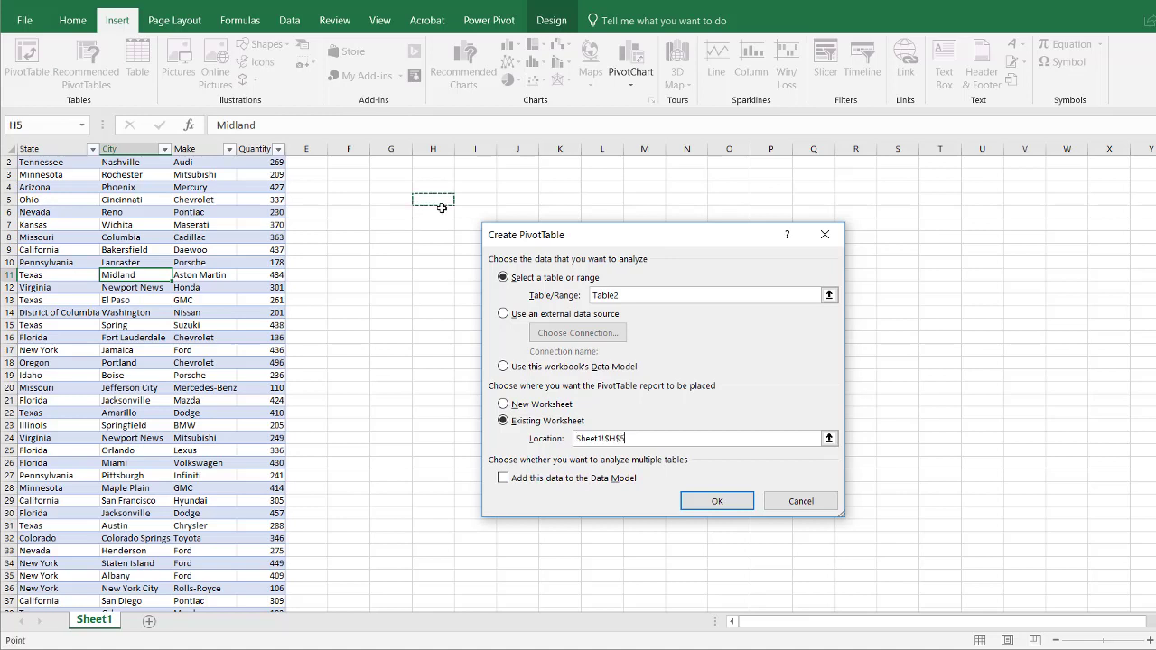
click(503, 479)
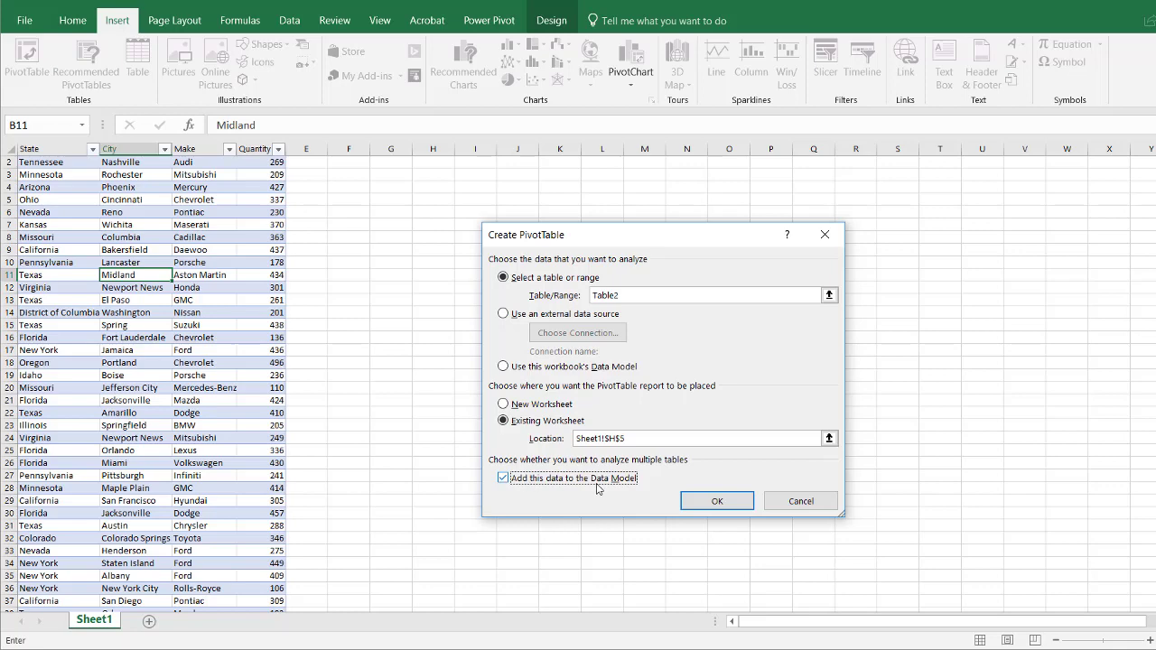
click(701, 506)
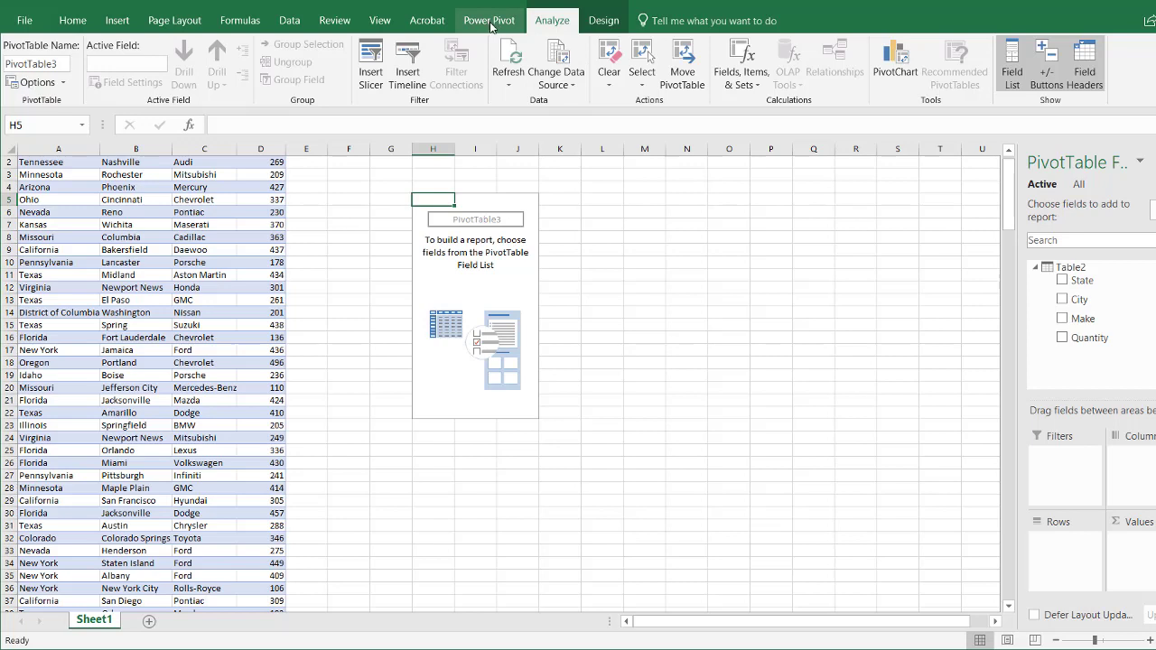
Add State, City and Make as row fields of the new PivotTable, and include Quantity as a value
drag(1065, 280, 1080, 561)
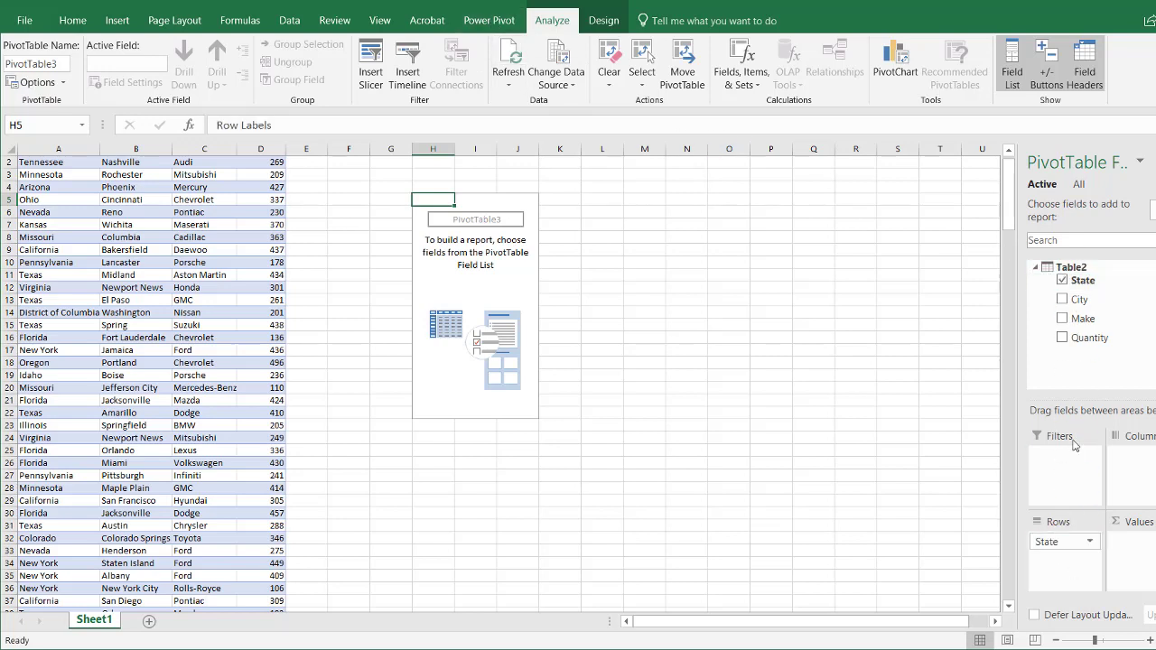
click(1062, 301)
click(1062, 320)
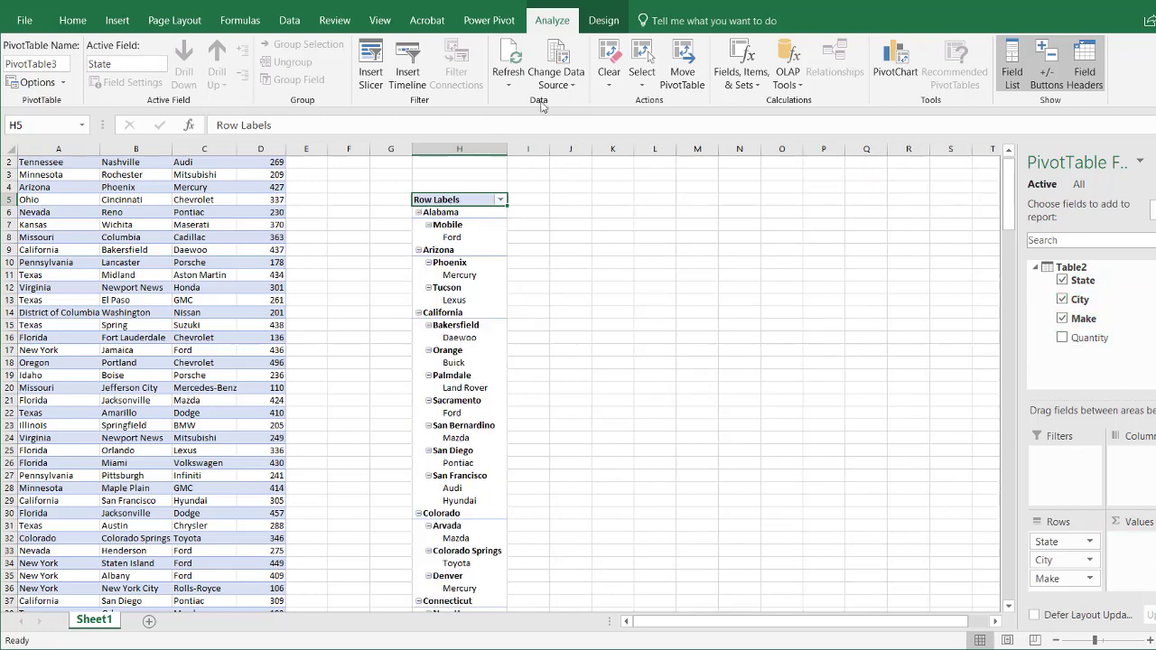
Show the PivotTable in tabular form without subtotals
click(602, 21)
click(108, 77)
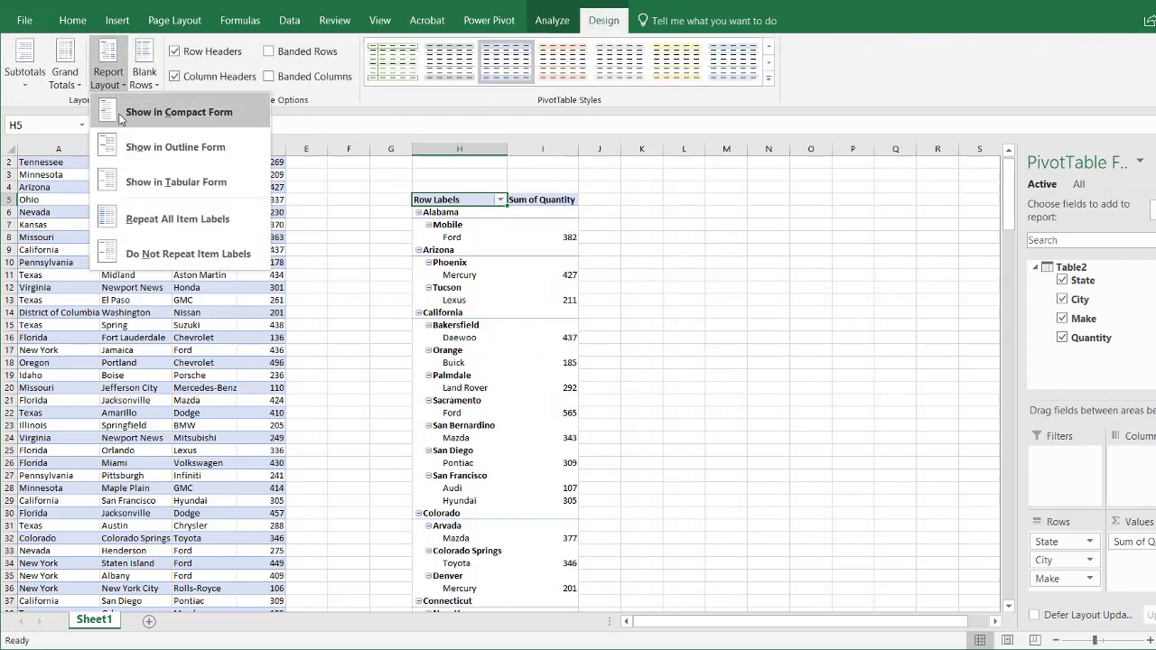
click(176, 182)
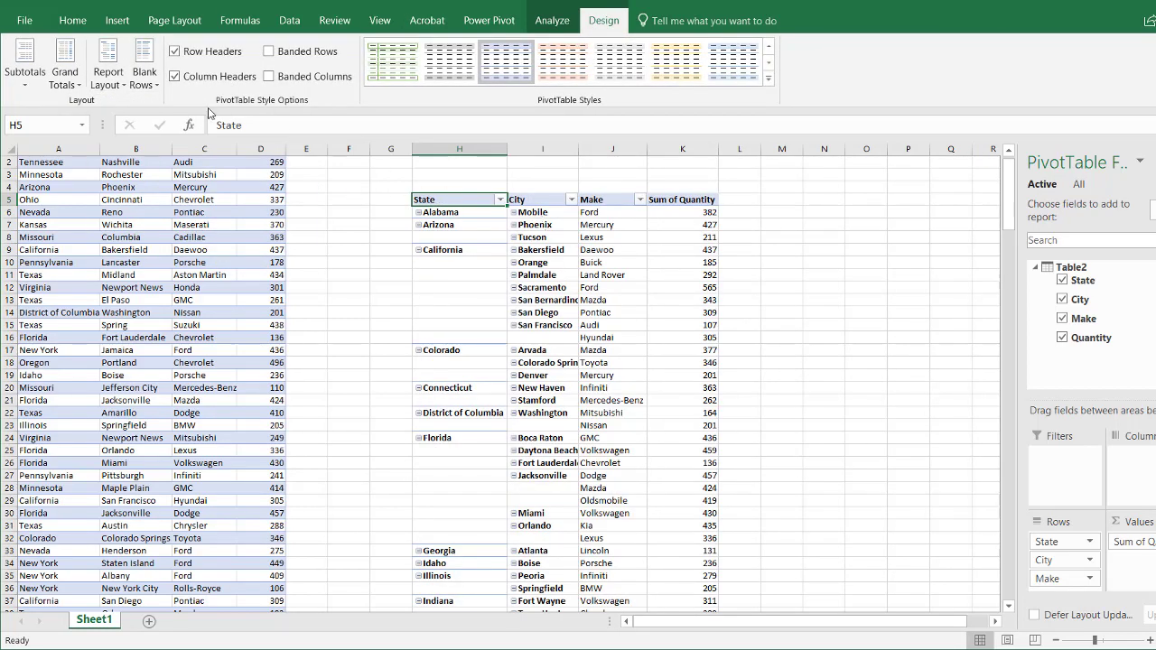
click(26, 76)
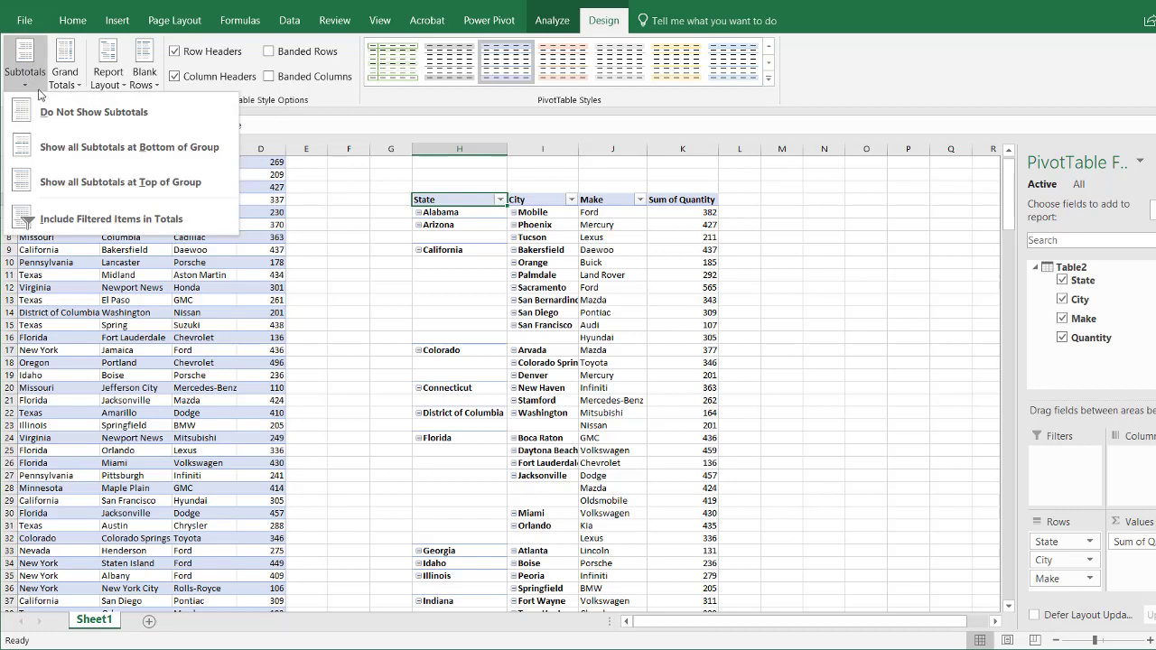
click(65, 111)
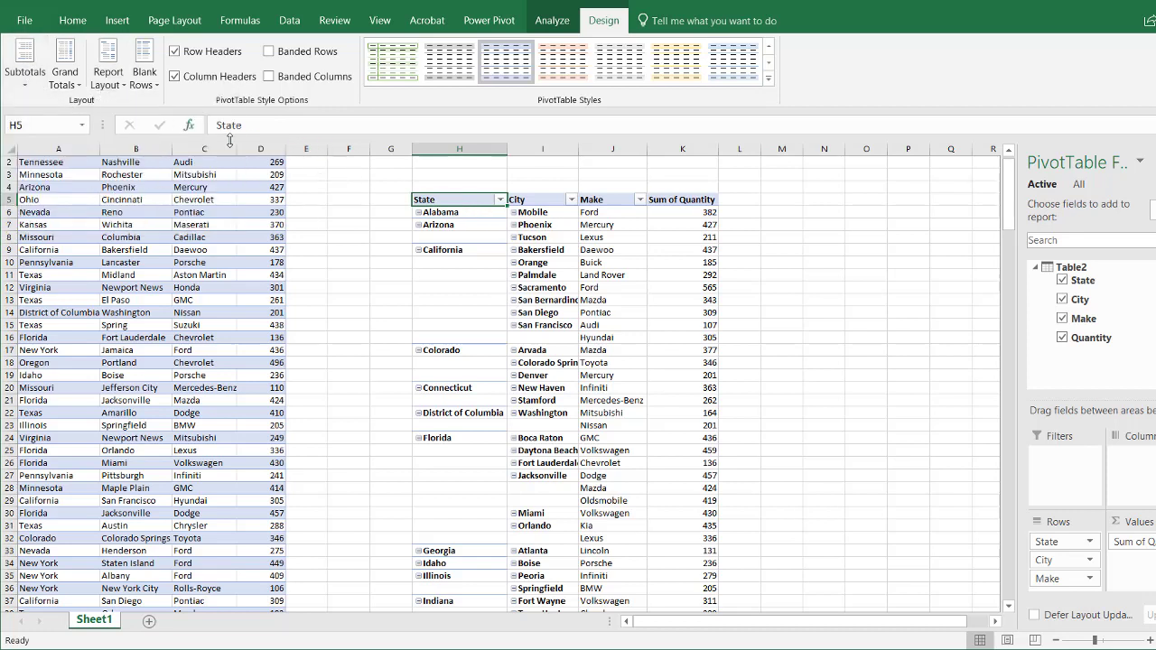
Remove the implicit Sum of Quantity field from the PivotTable's values
click(504, 29)
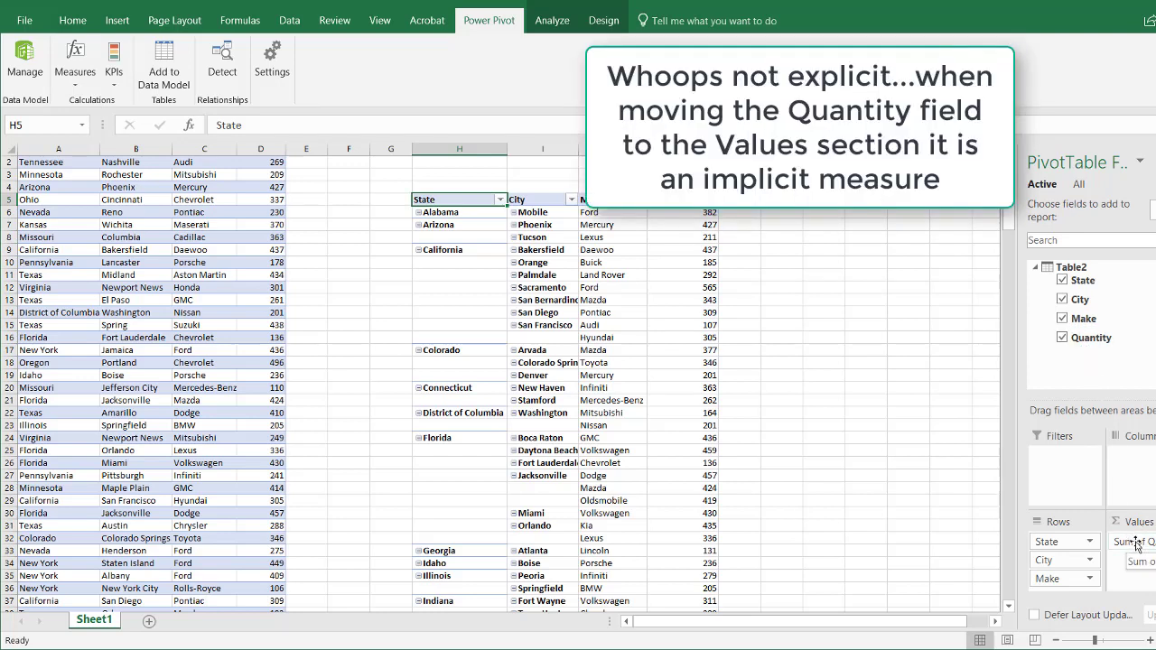
drag(1136, 541, 942, 356)
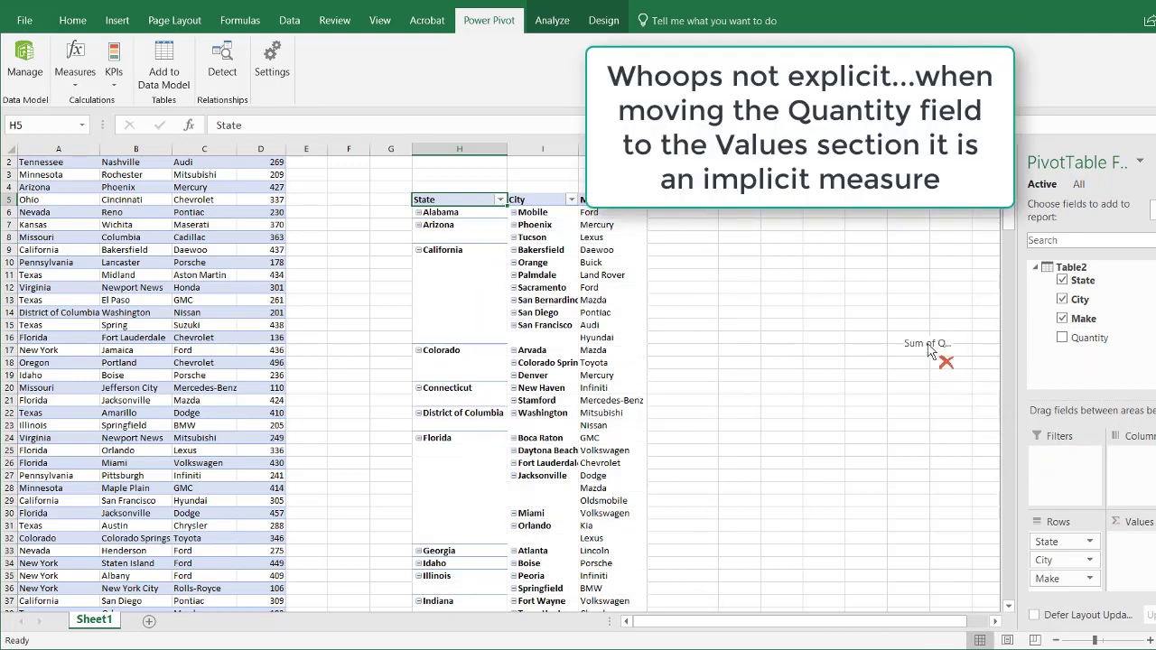
Create a measure named TotalQty in Table2 with the formula =SUM(Table2[Quantity]) and check the formula for errors
click(75, 81)
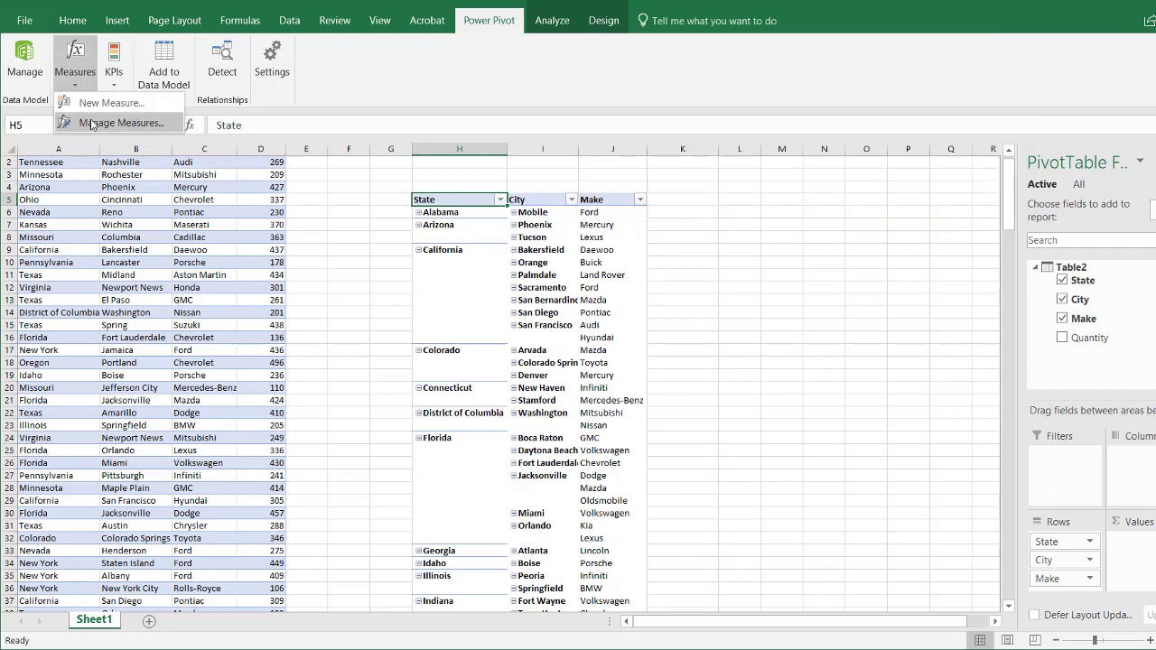
click(93, 104)
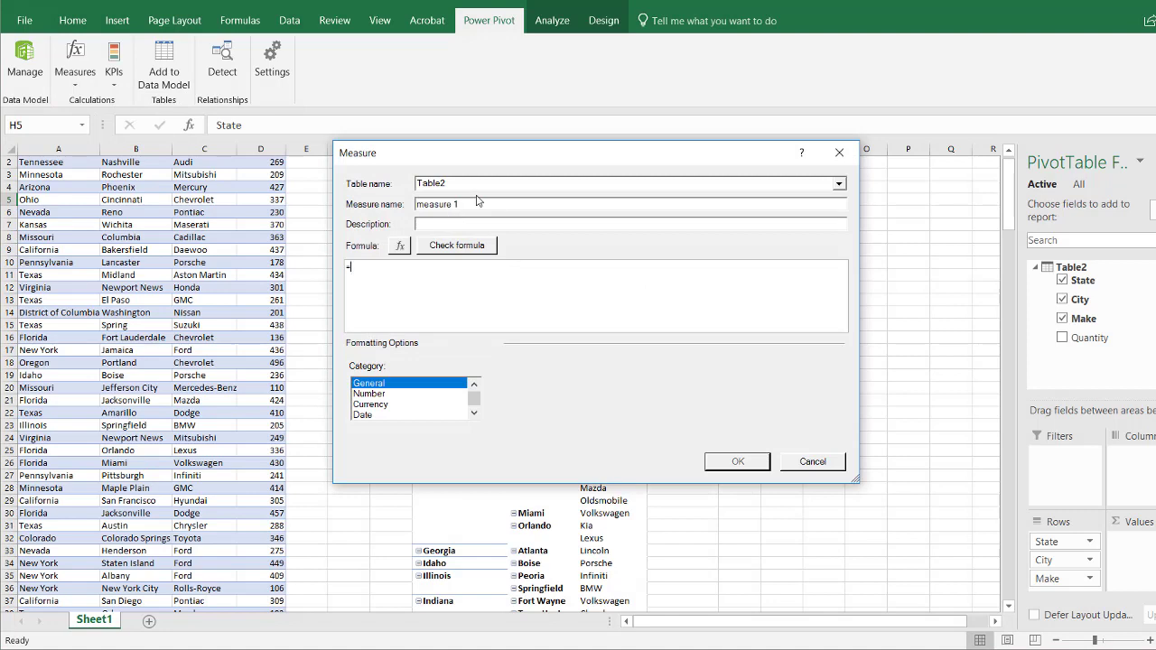
drag(469, 205, 339, 187)
text(to)
text(sum)
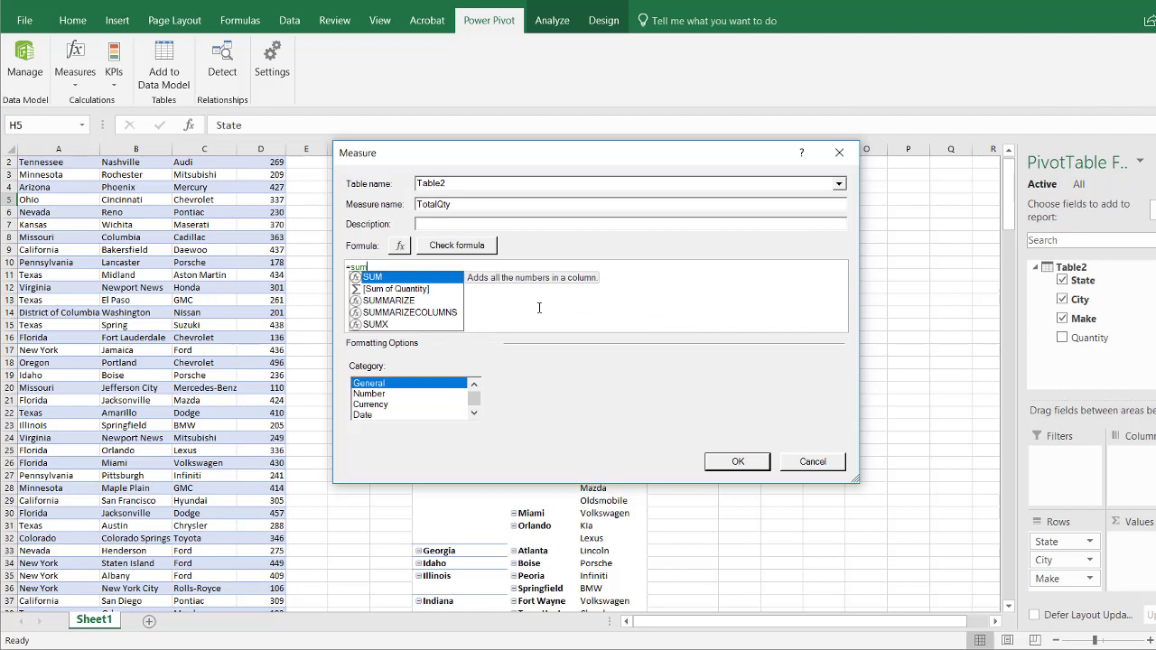
text(()
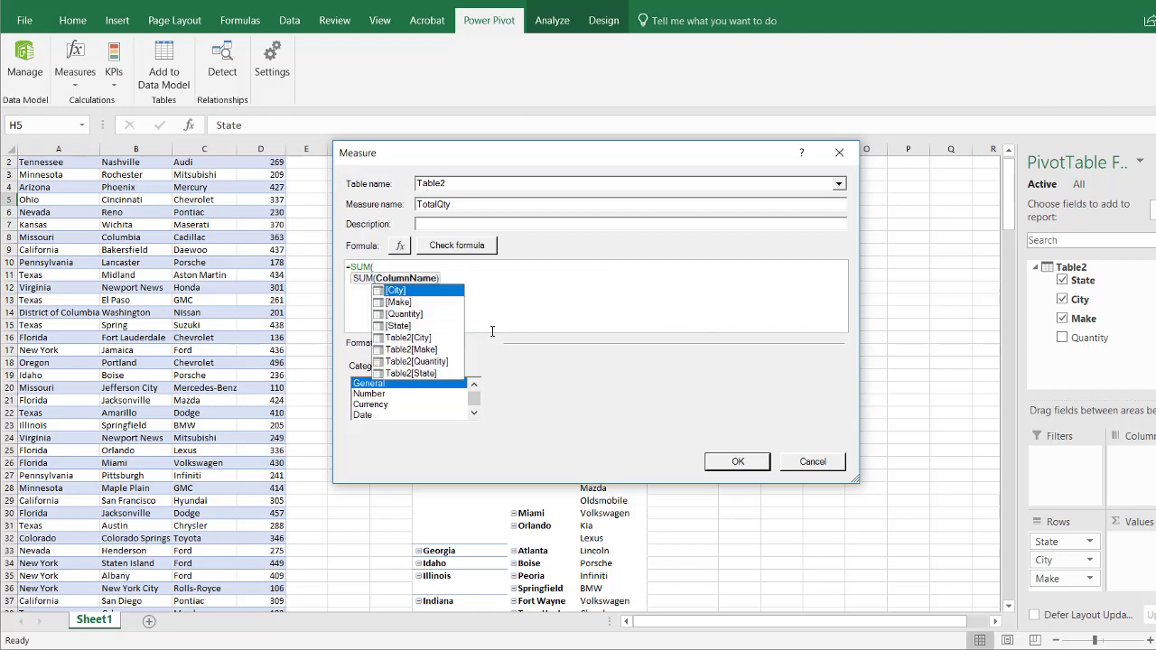
click(427, 362)
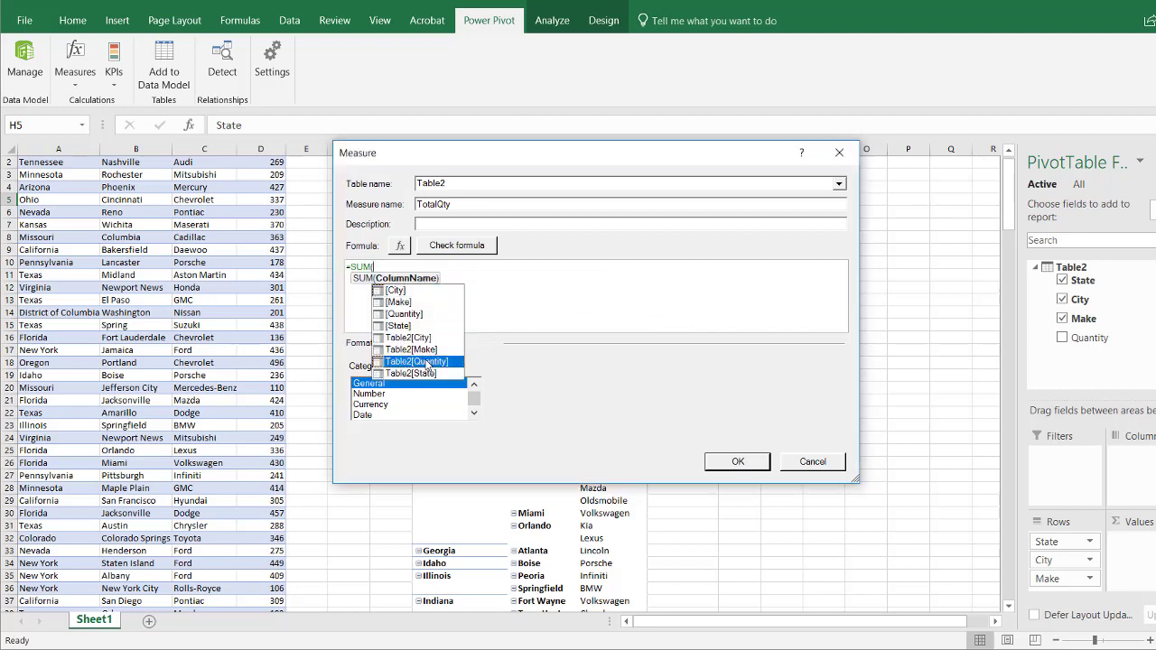
double_click(427, 362)
text())
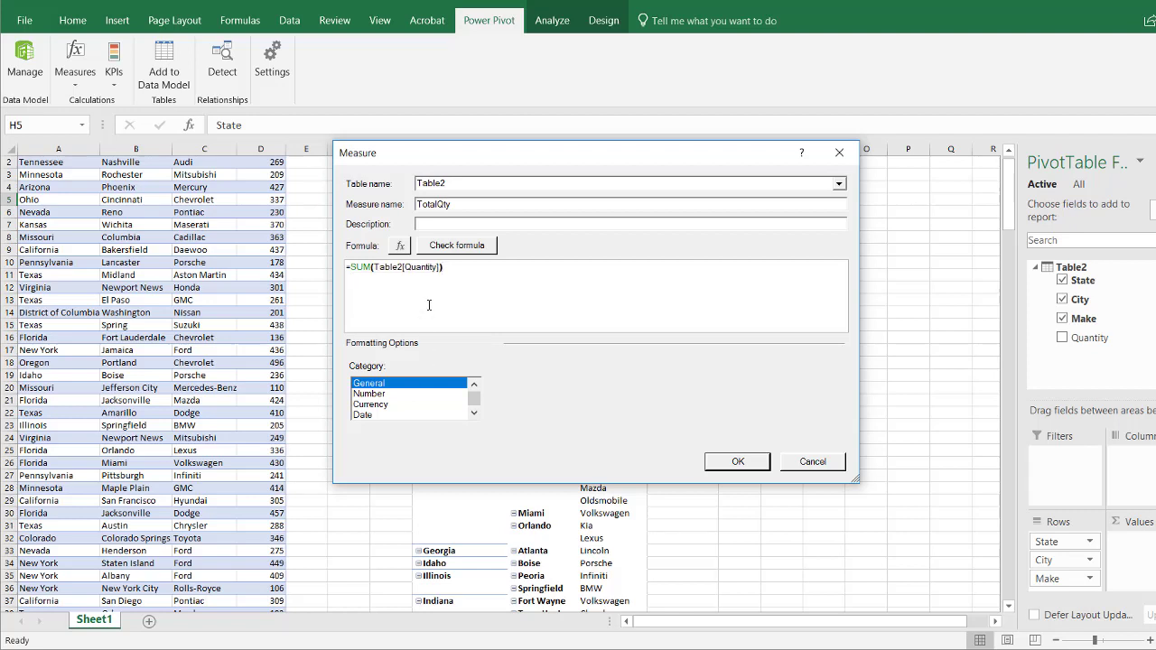
click(469, 254)
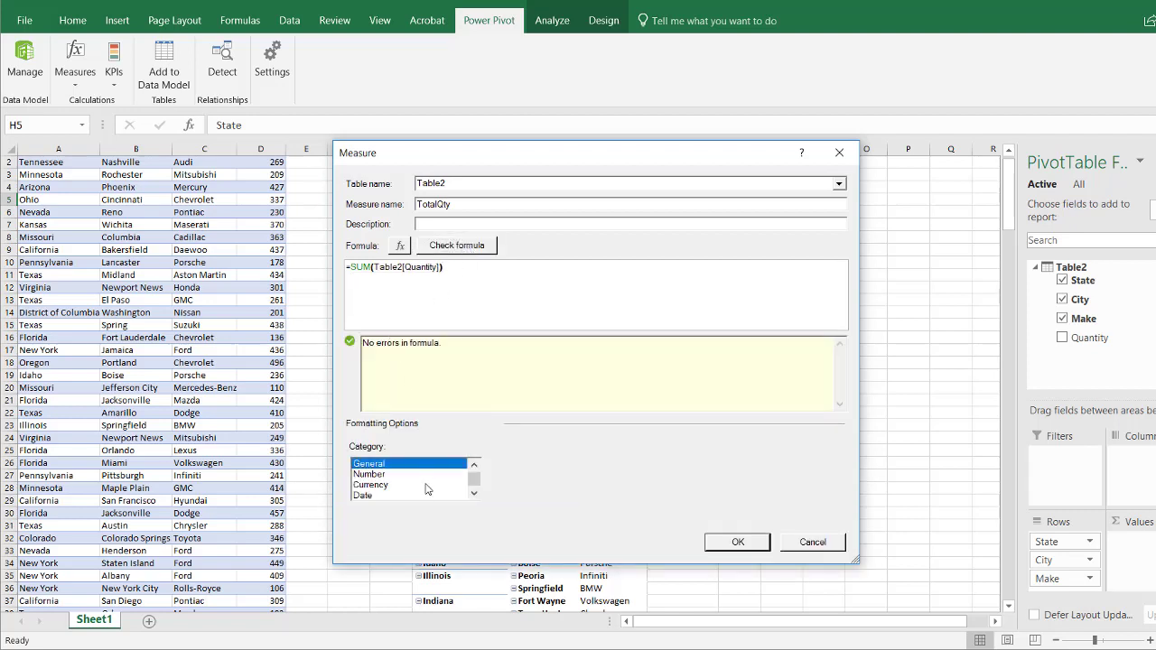
Format TotalQty as a whole number with the 1000 separator and save the measure to the PivotTable
click(370, 474)
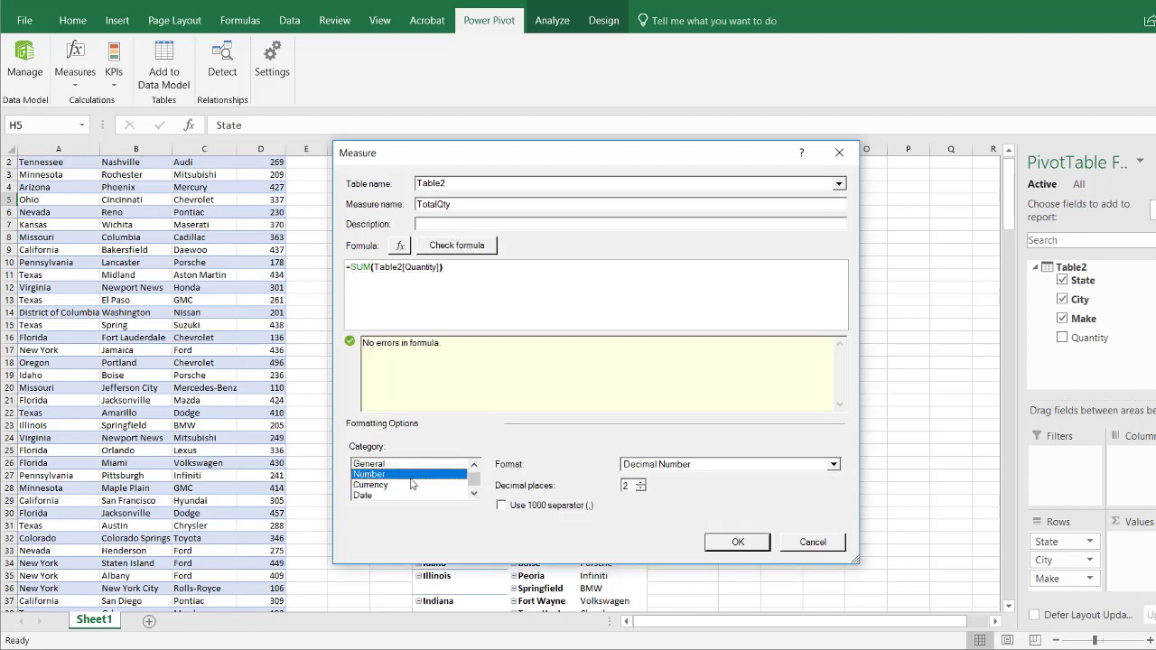
click(721, 466)
click(695, 488)
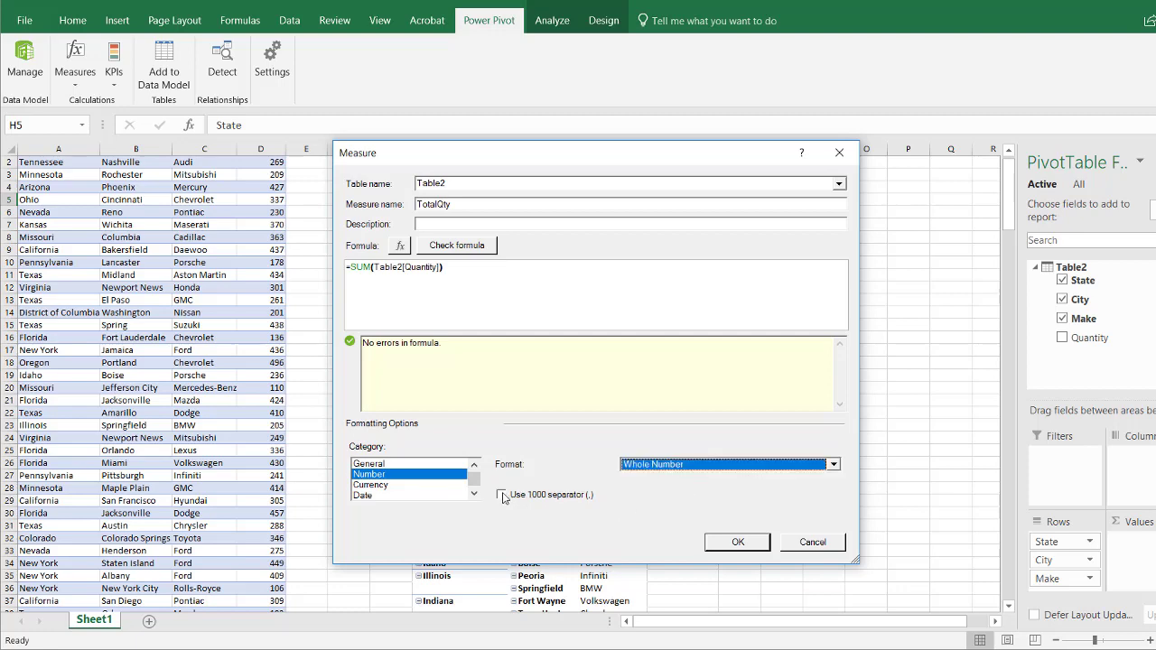
click(503, 495)
click(709, 543)
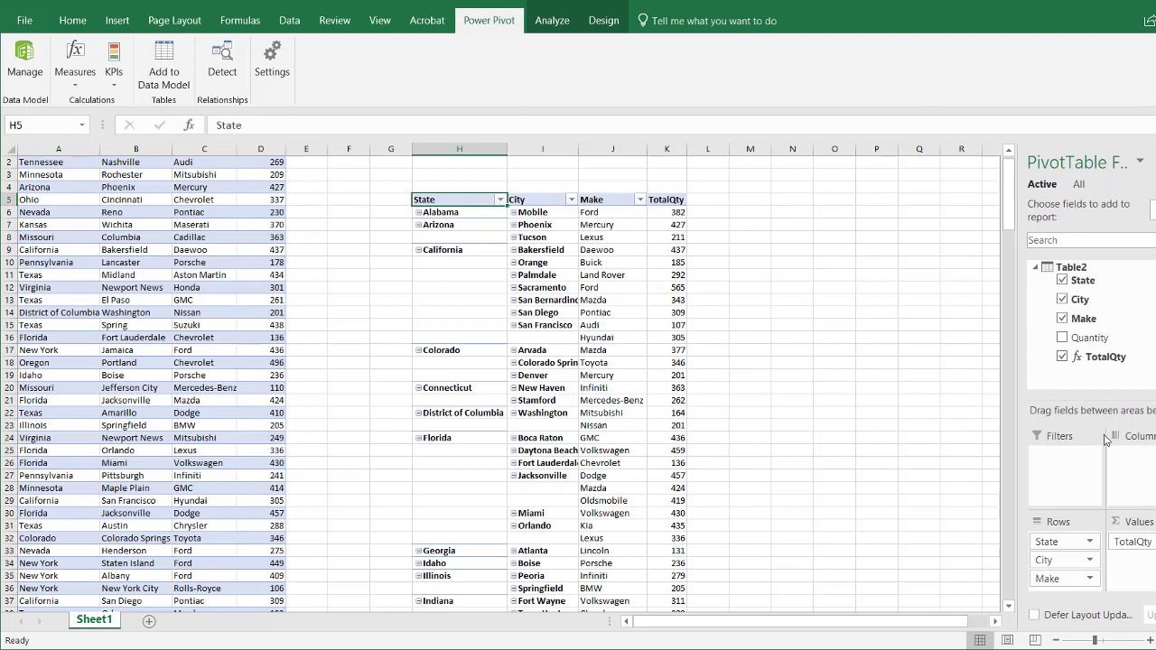
Add the Quantity field to the PivotTable's values beside TotalQty, and remove the implicit sum again
click(1083, 338)
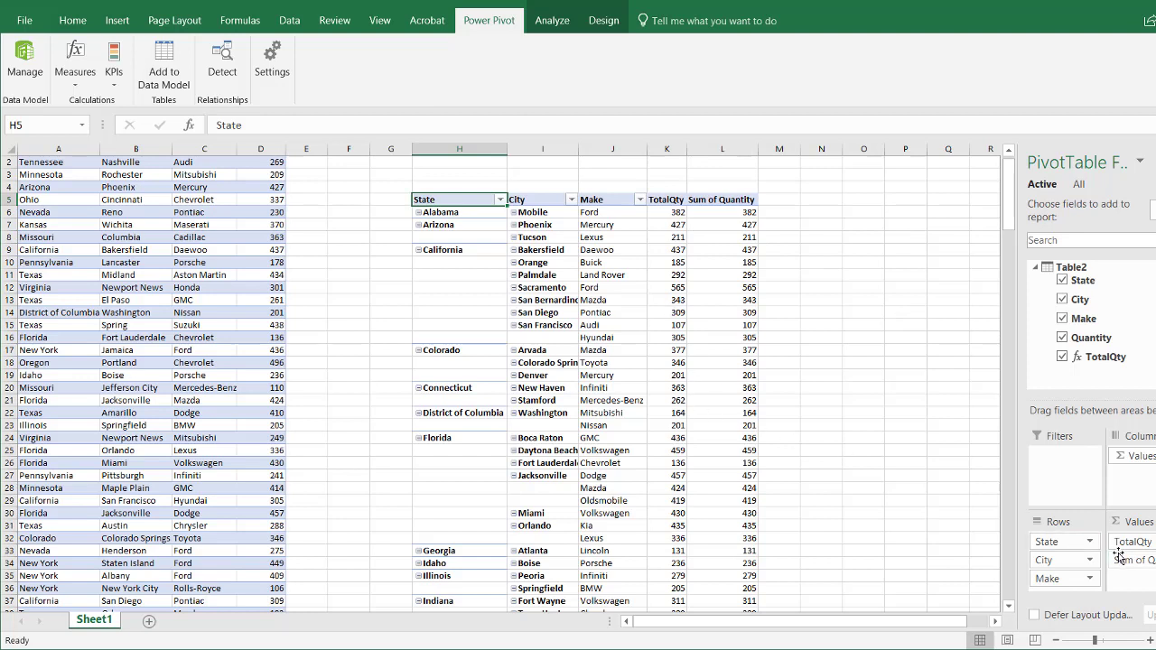
drag(1118, 555, 907, 500)
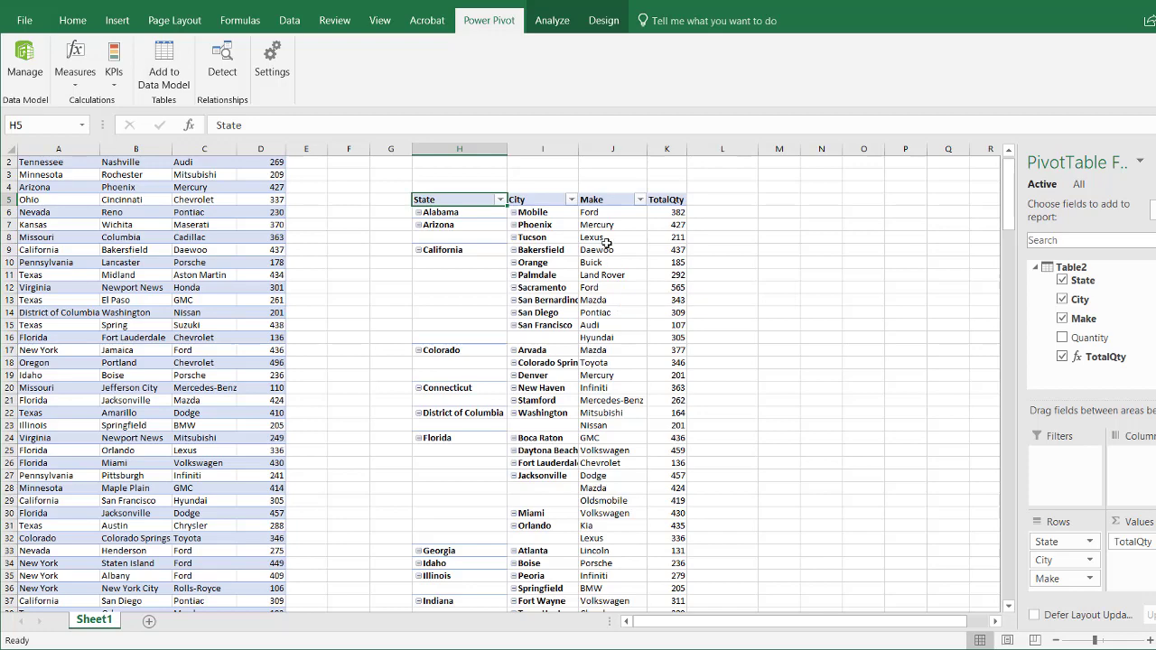
Start a new measure in Table2 and name it StateRank
click(86, 82)
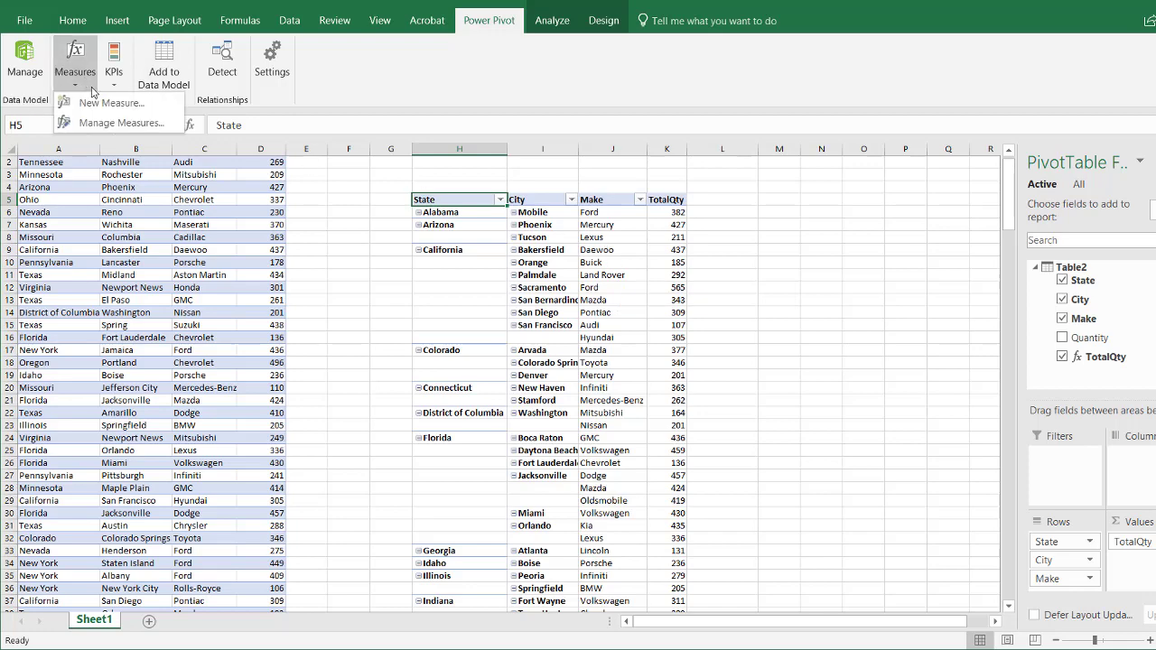
click(101, 106)
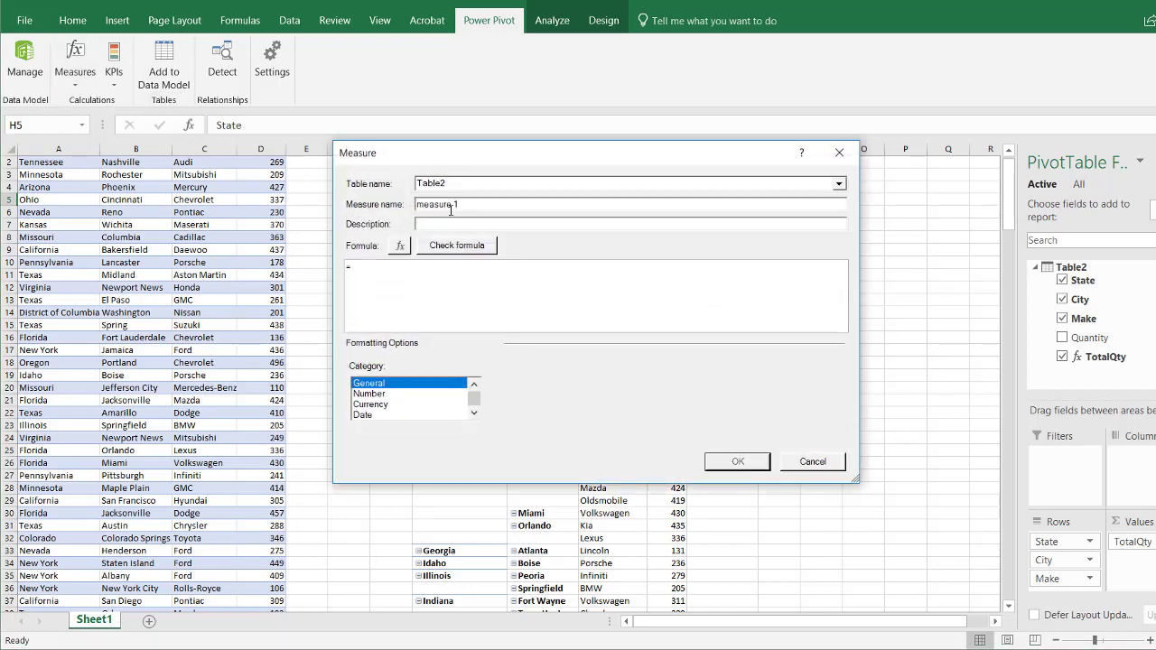
drag(468, 209, 359, 200)
text(StateRank)
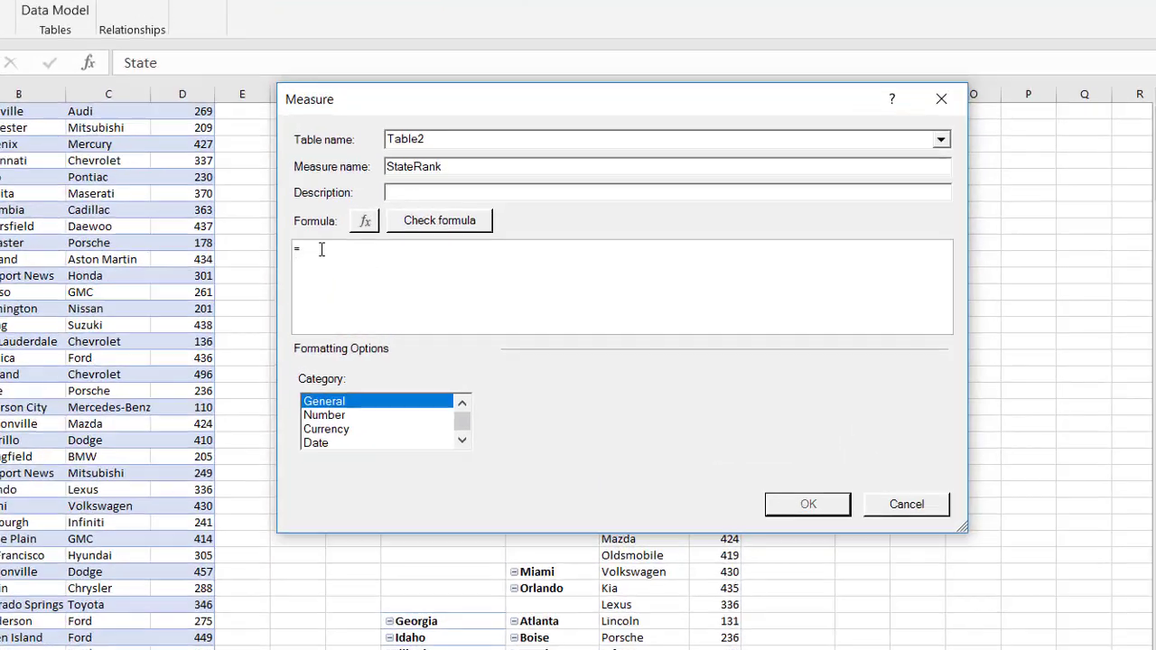
Begin the StateRank formula with an IF whose logical test is HASONEVALUE(Table2[State])
click(367, 267)
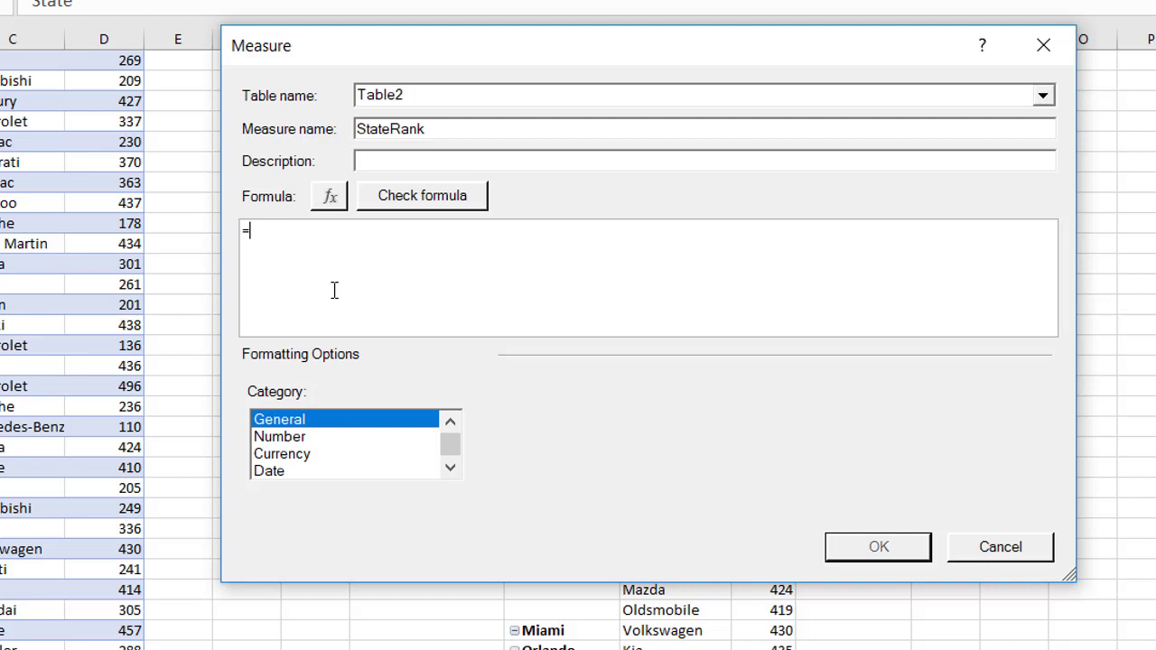
text(if)
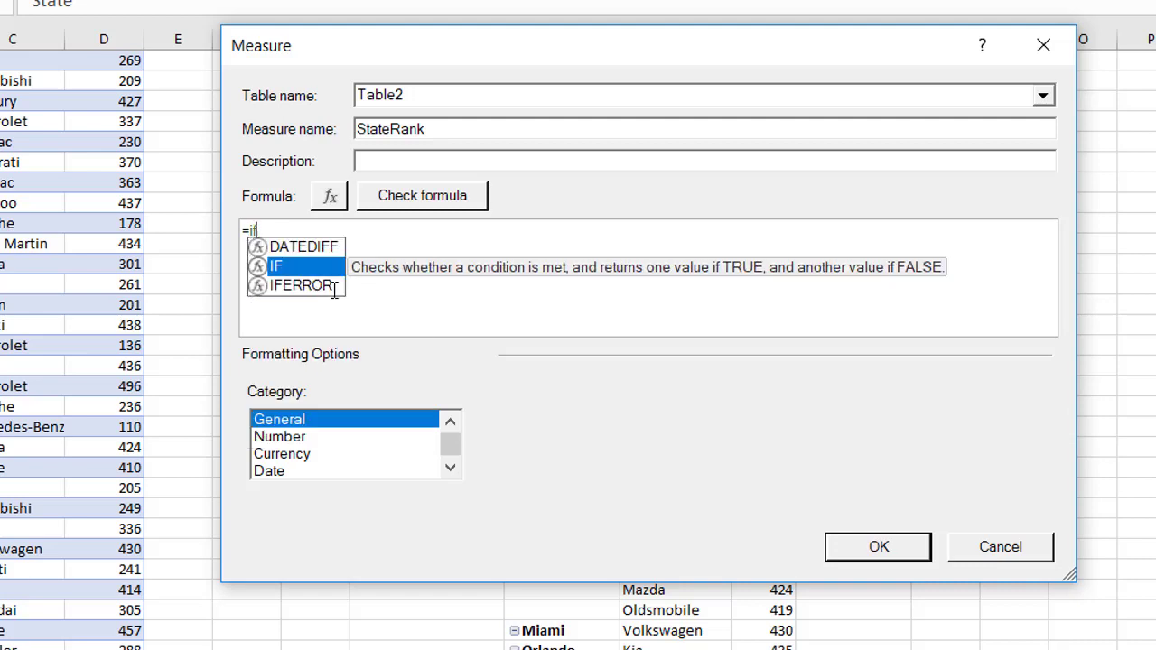
key(Tab)
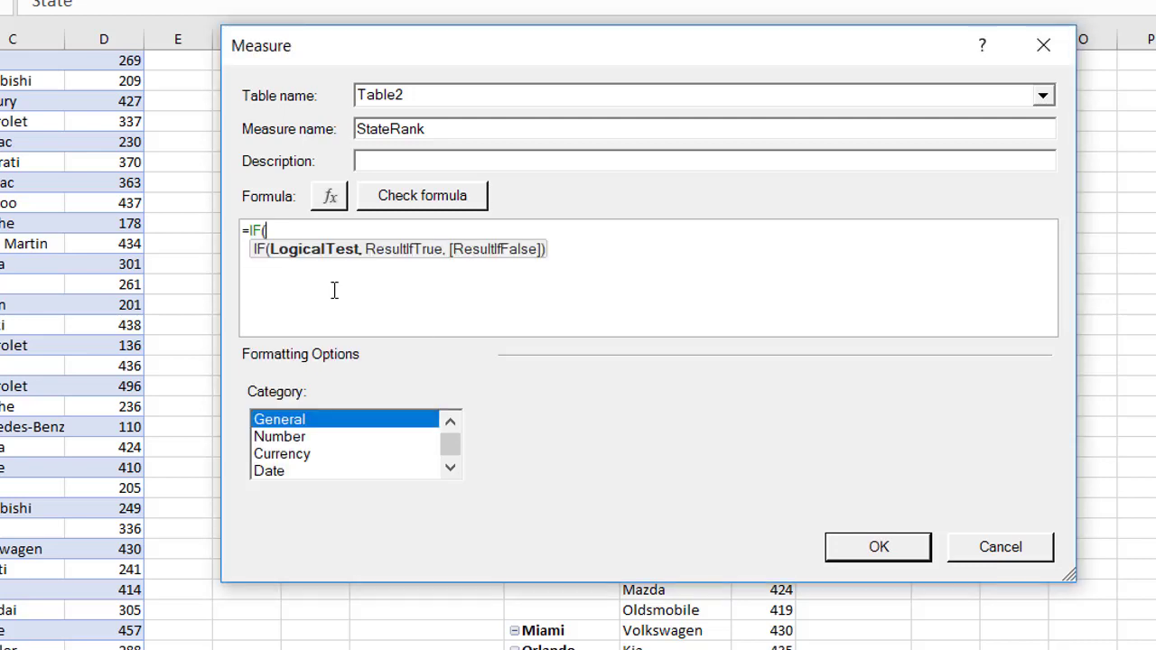
text(has)
double_click(333, 289)
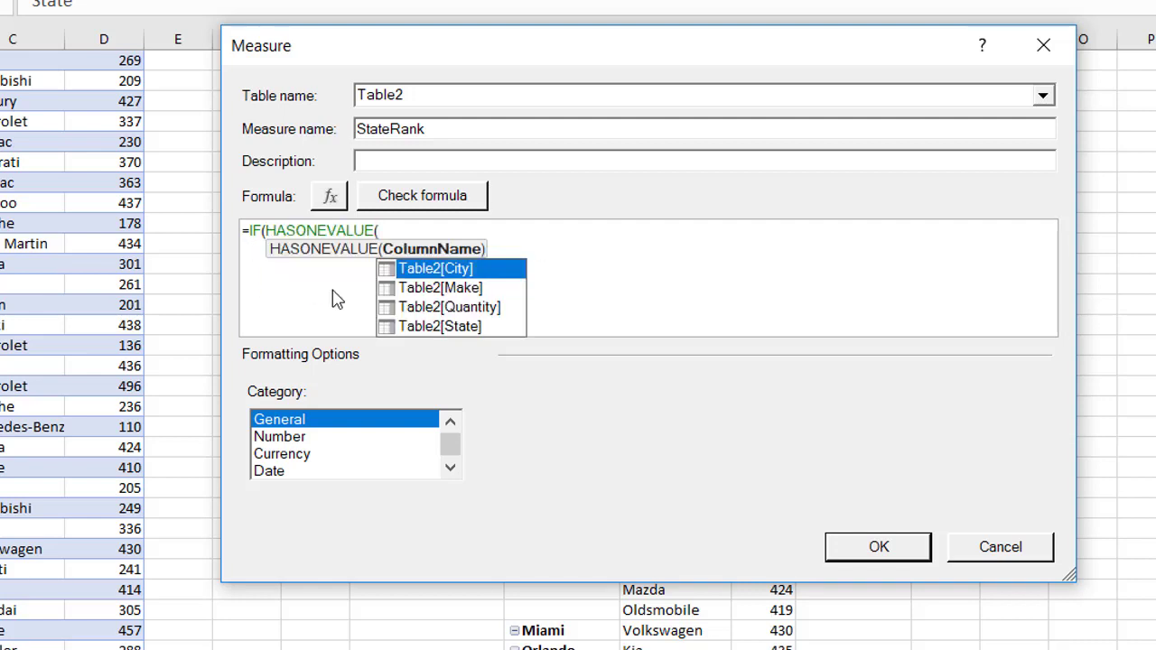
click(455, 330)
double_click(456, 326)
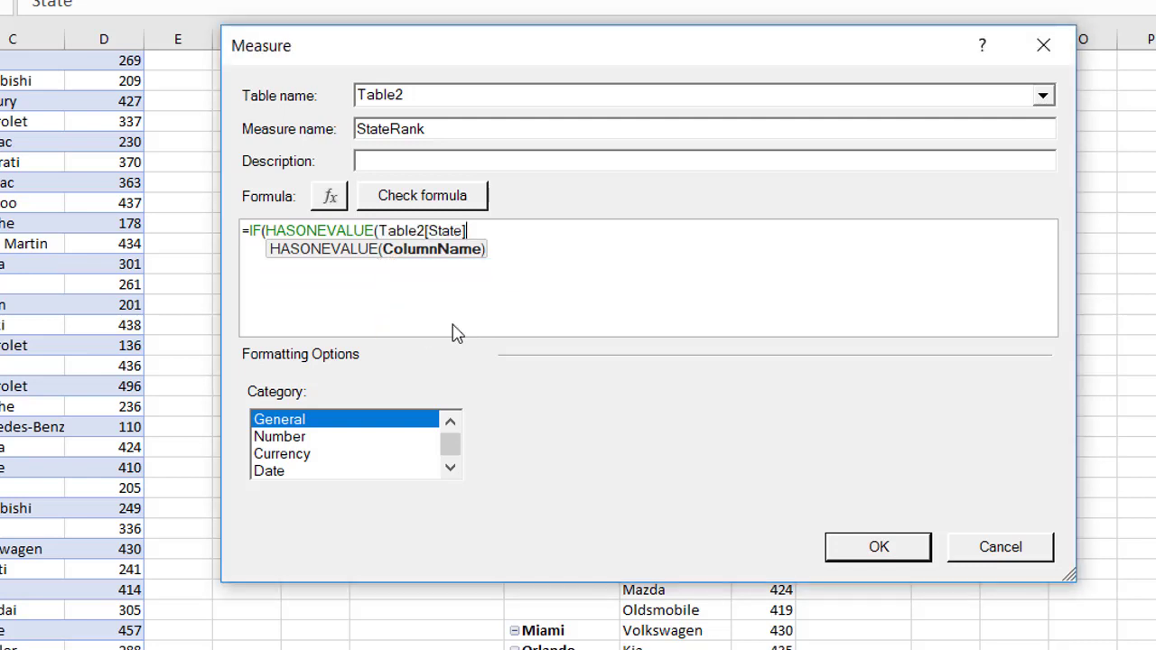
text(),)
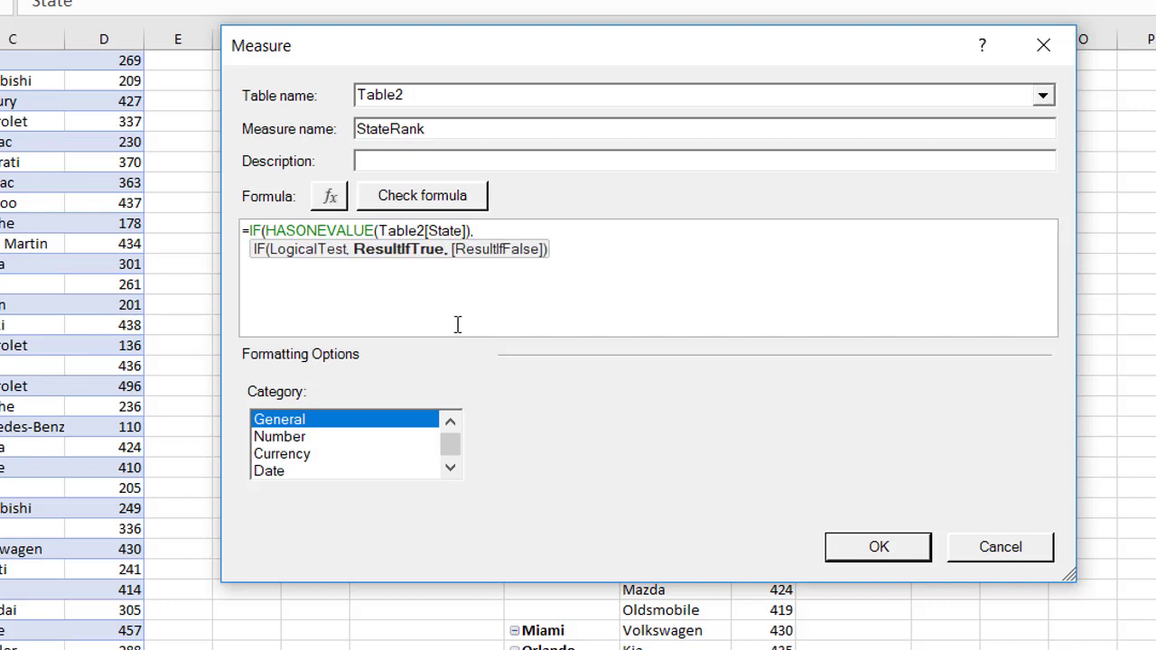
Use RANKX as the IF's true result, ranking over all values of Table2[State] with the ALL function
text(rank)
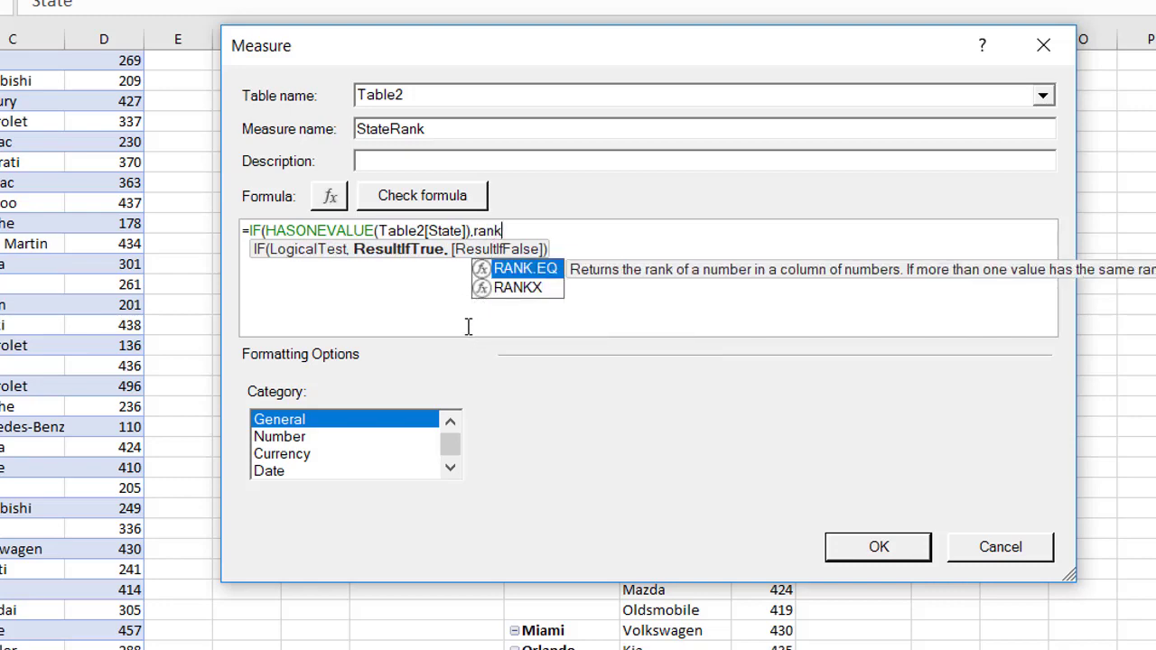
double_click(535, 301)
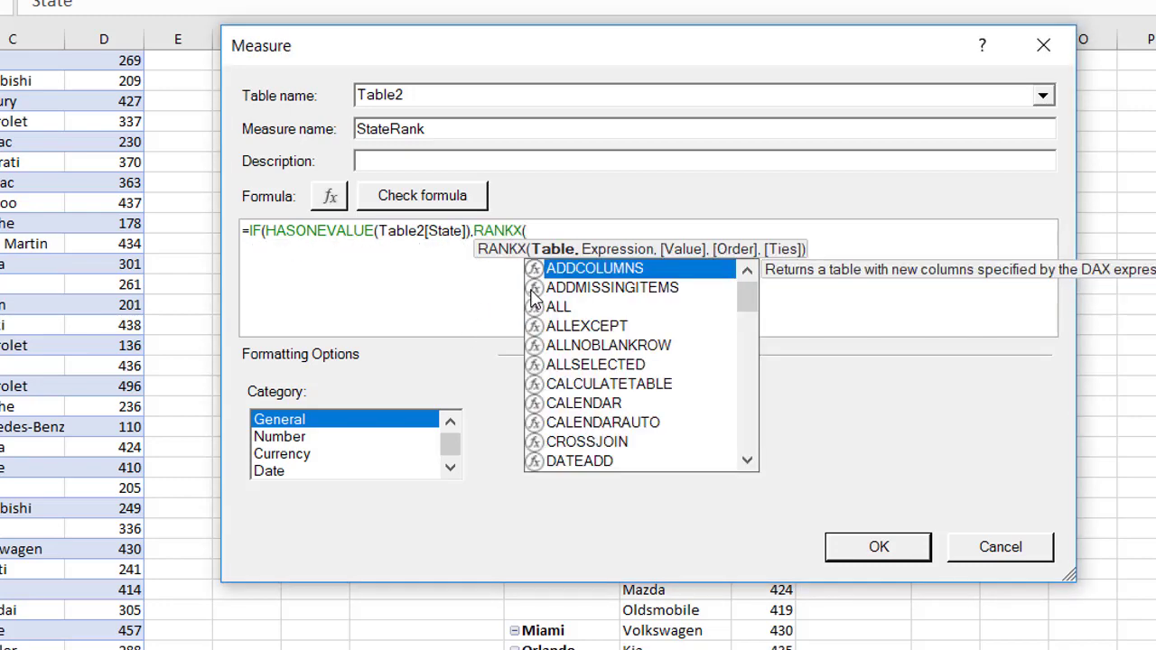
text(all)
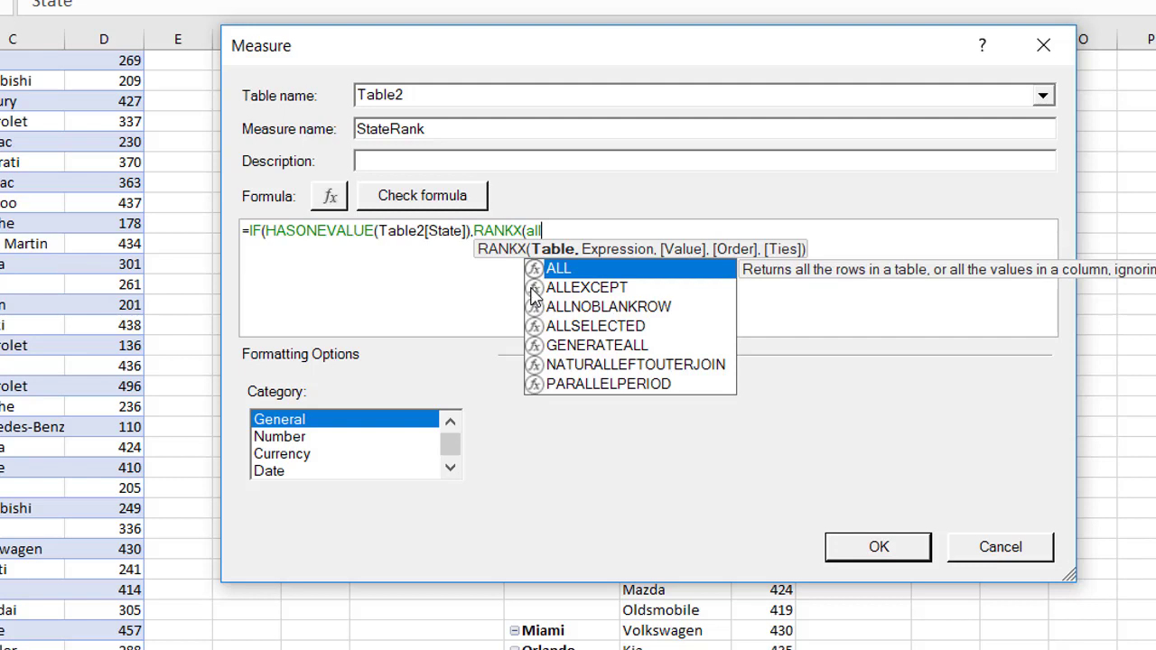
text(()
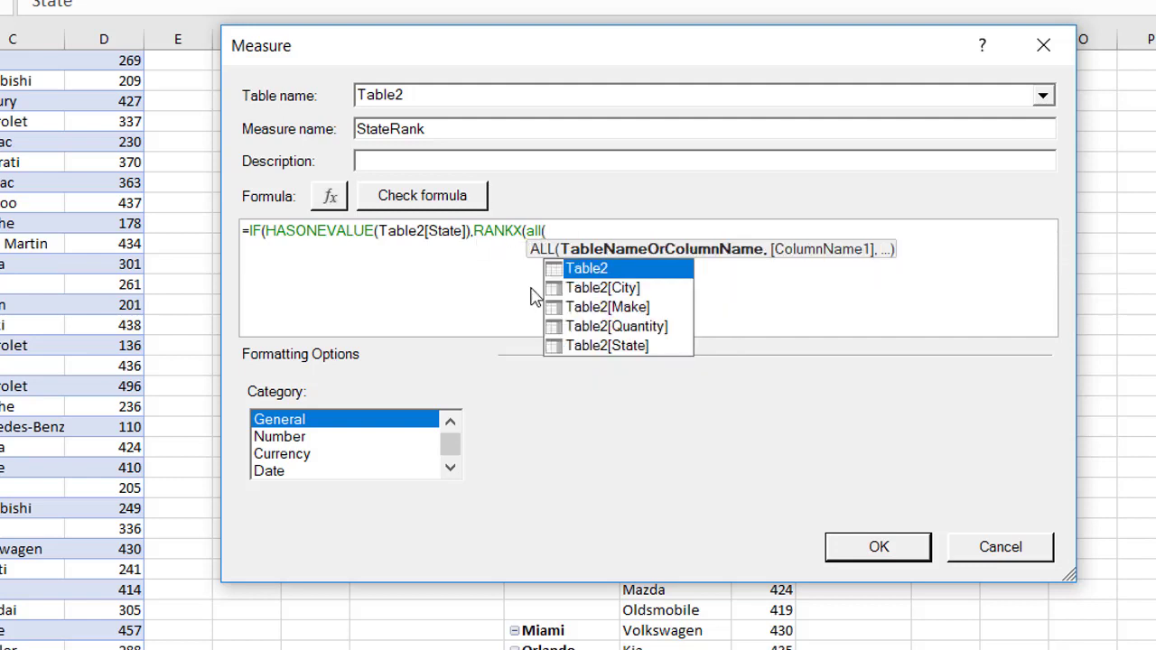
text(tab)
double_click(588, 349)
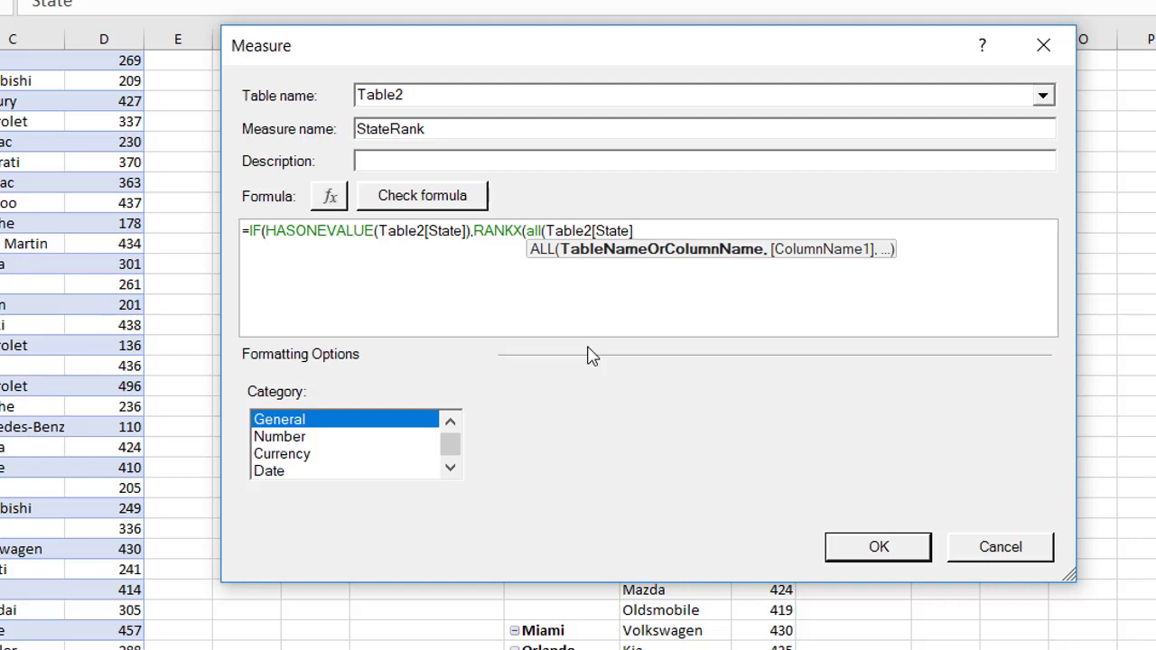
Close the ALL table argument and start the RANKX expression with CALCULATE on the [TotalQty] measure
text(),ca)
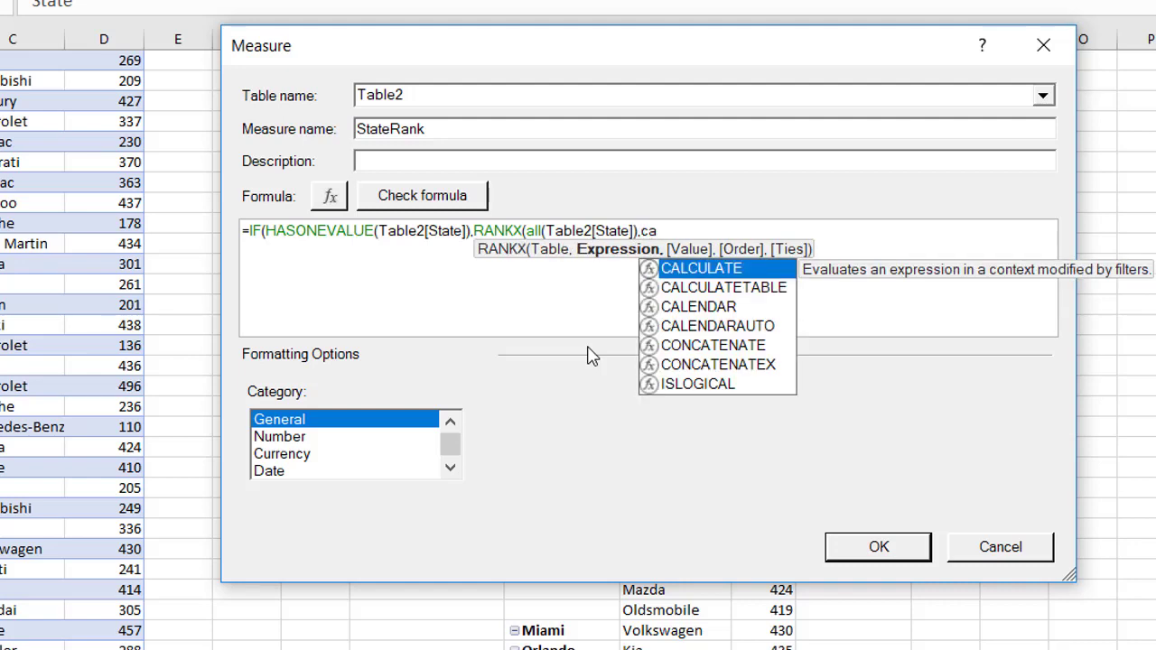
double_click(687, 269)
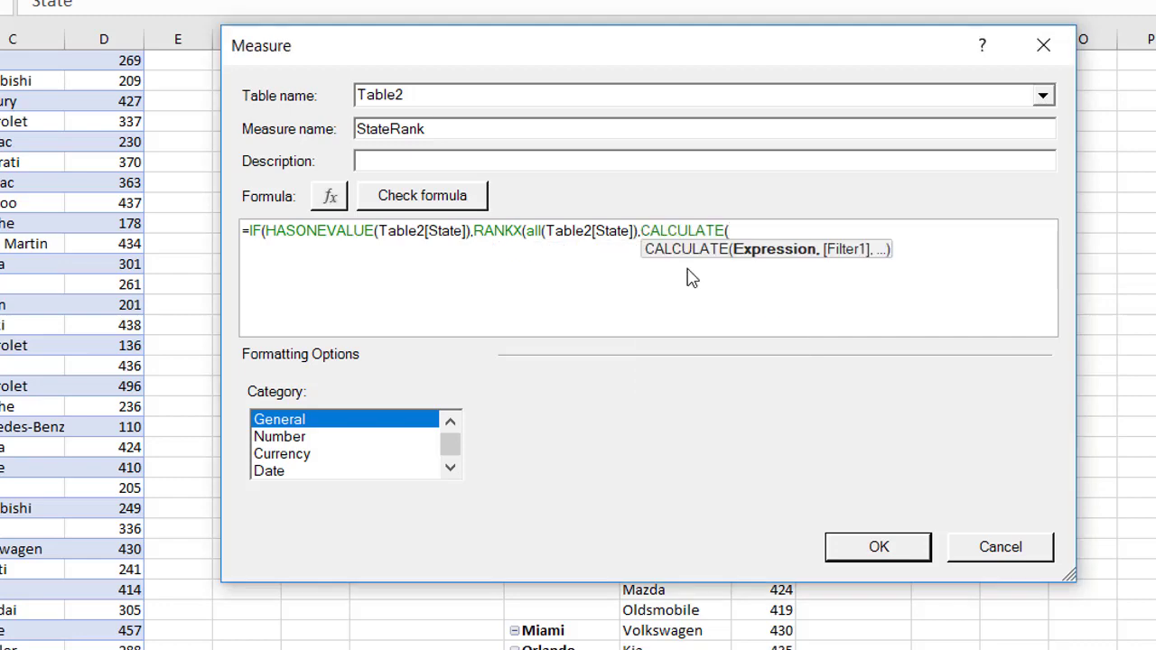
text(tot)
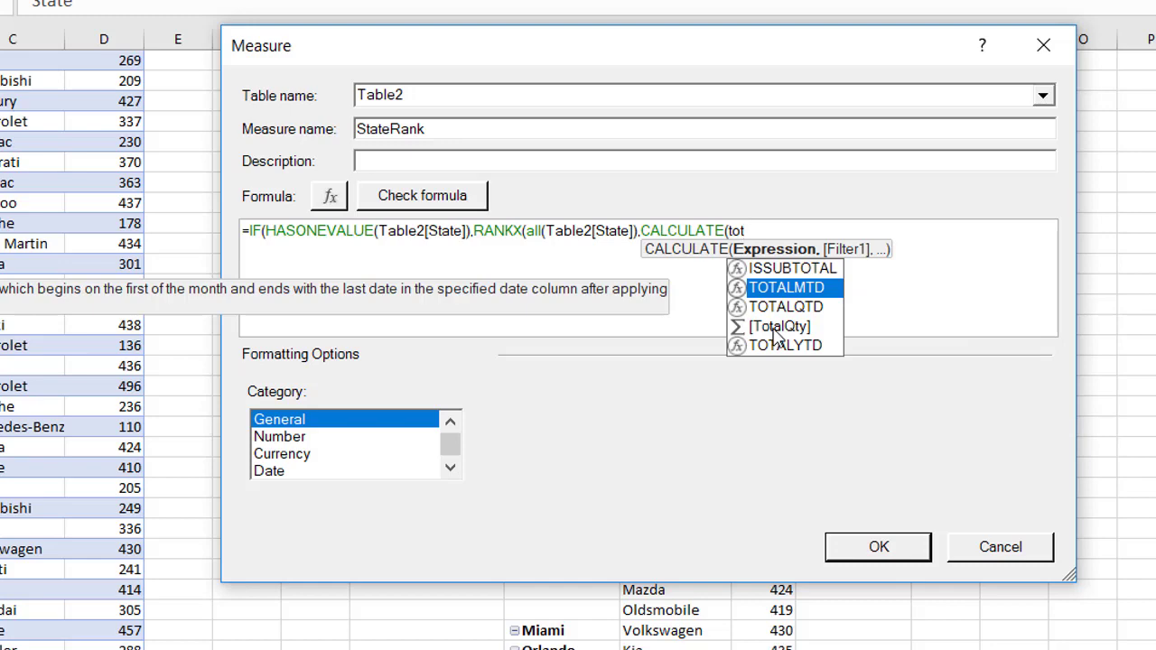
double_click(773, 327)
text(,)
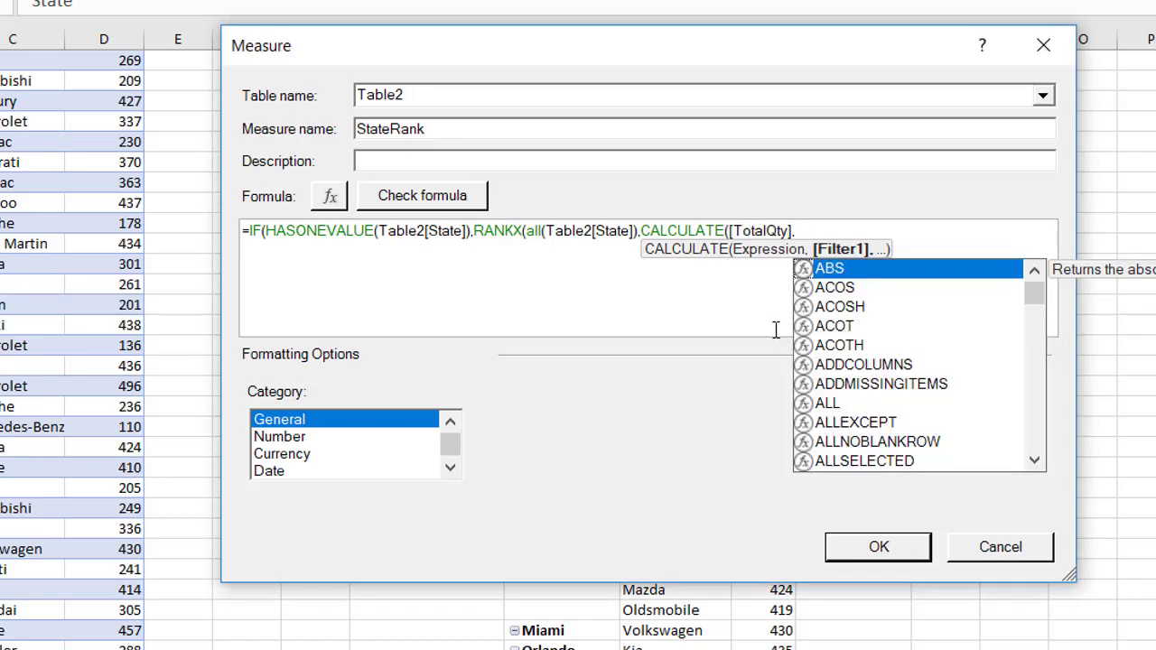
Filter the CALCULATE expression with ALL(Table2[City],Table2[Make]) and close all remaining parentheses of the StateRank formula
text(all)
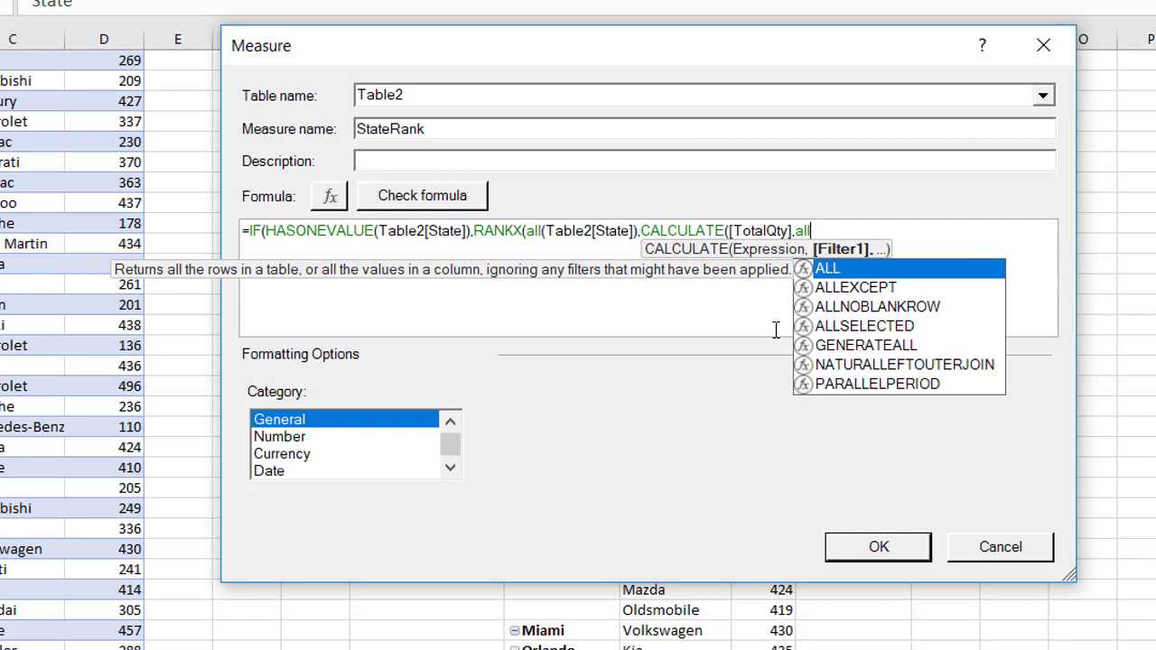
key(Tab)
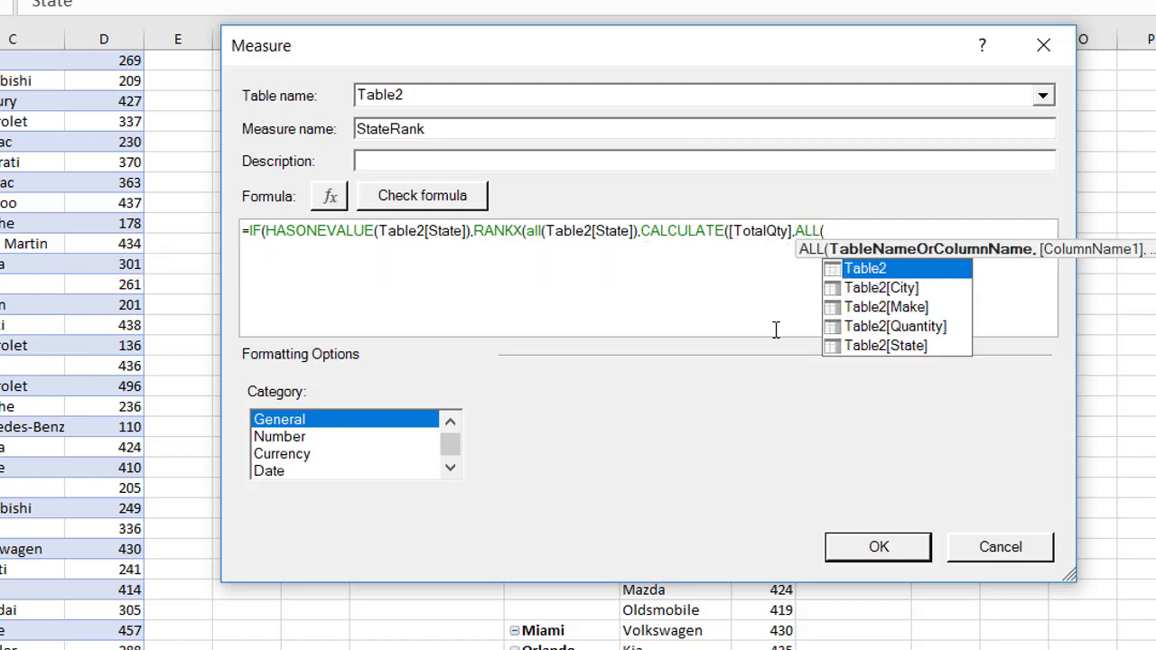
double_click(882, 289)
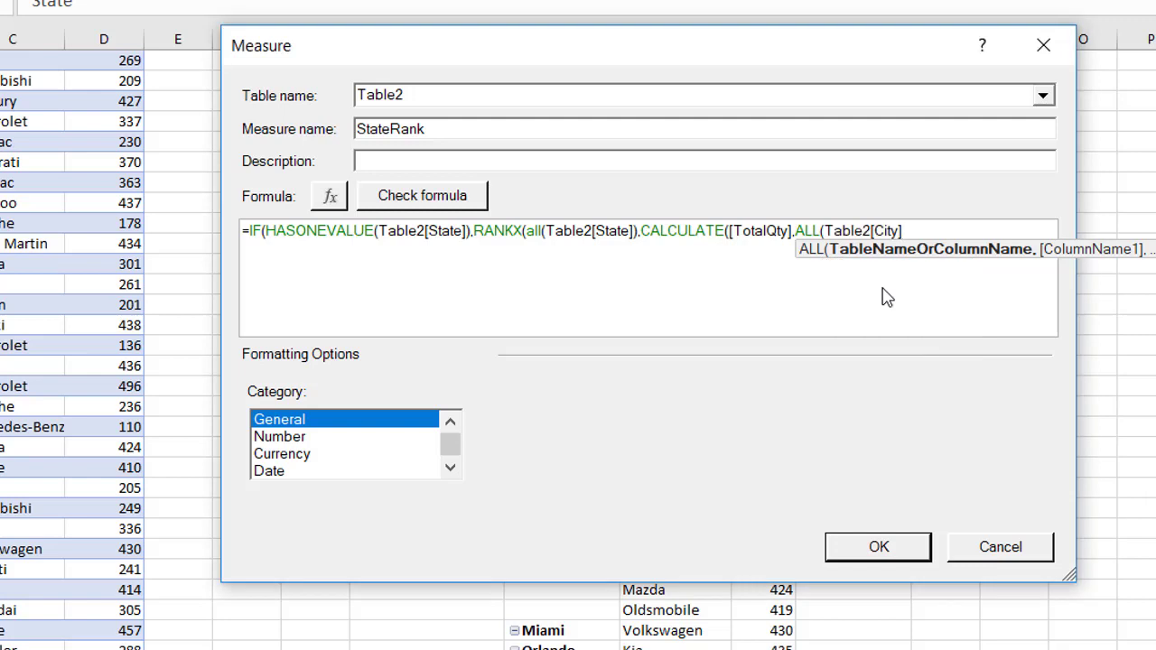
text(,)
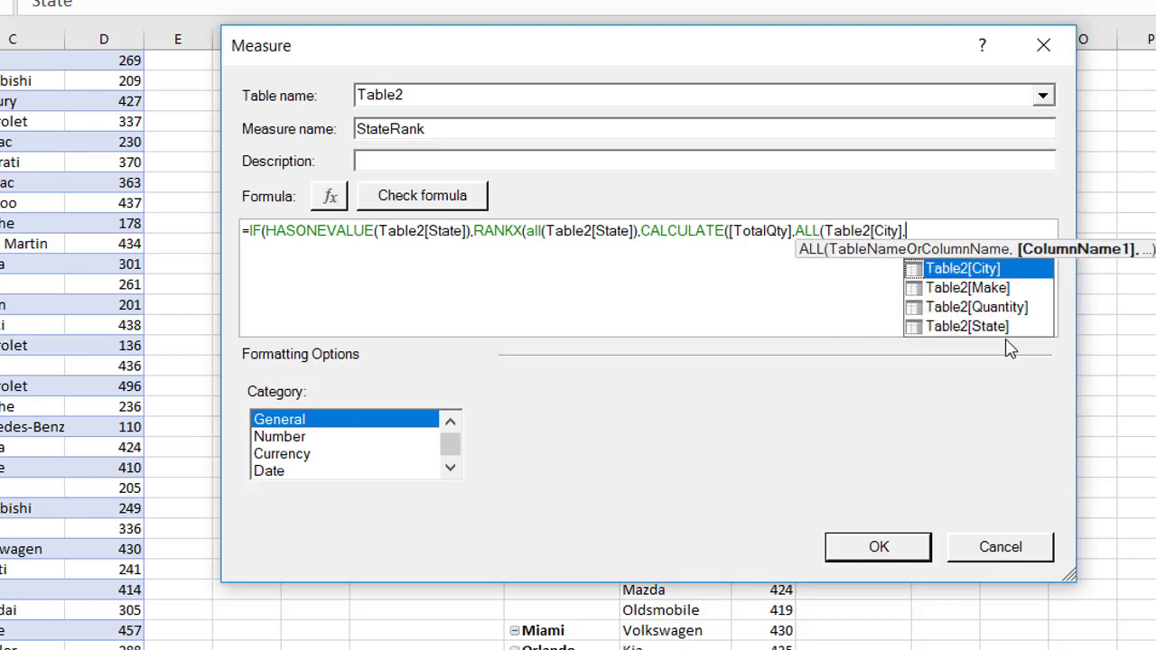
double_click(981, 289)
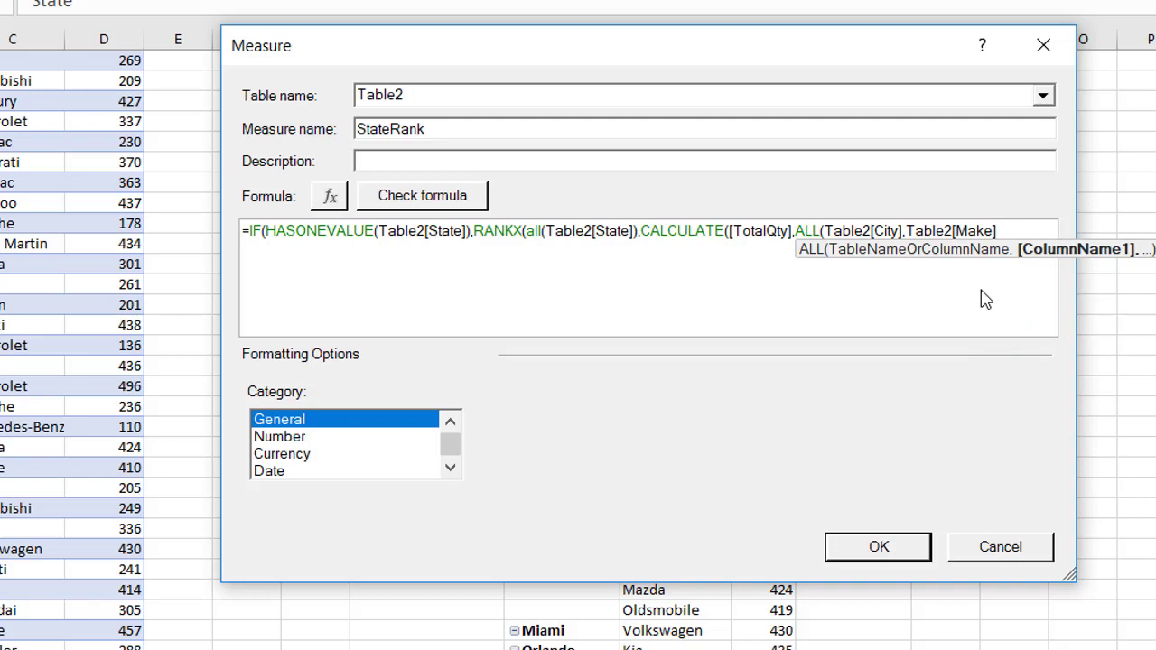
text())))
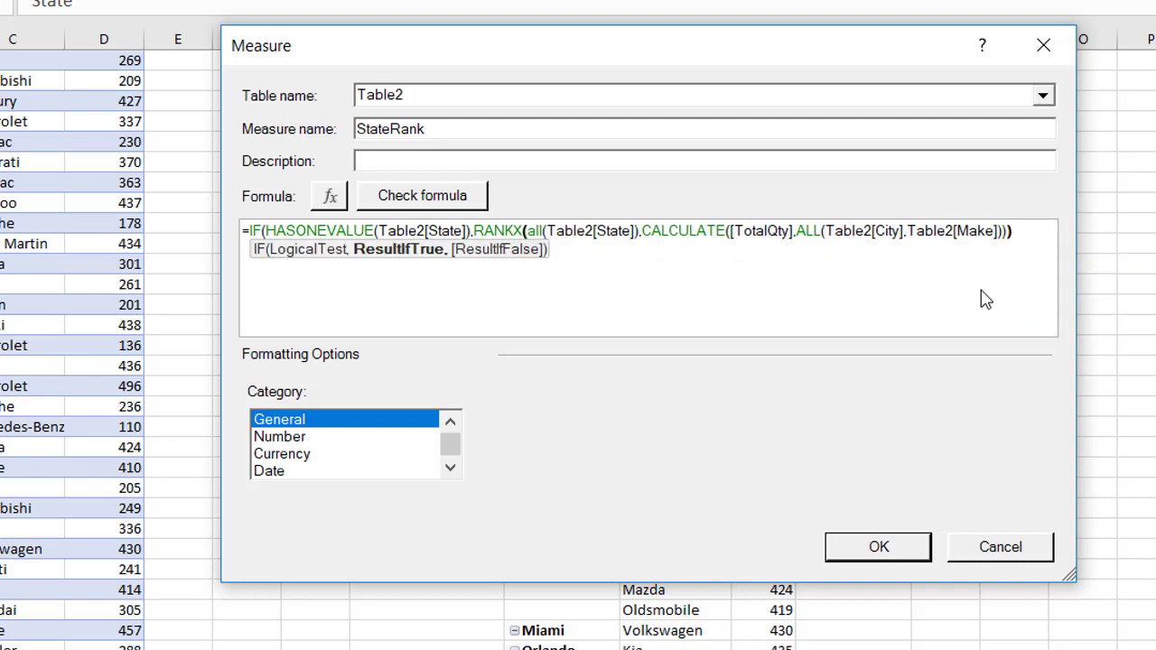
text())
Check the StateRank formula for errors and copy the entire formula
click(437, 204)
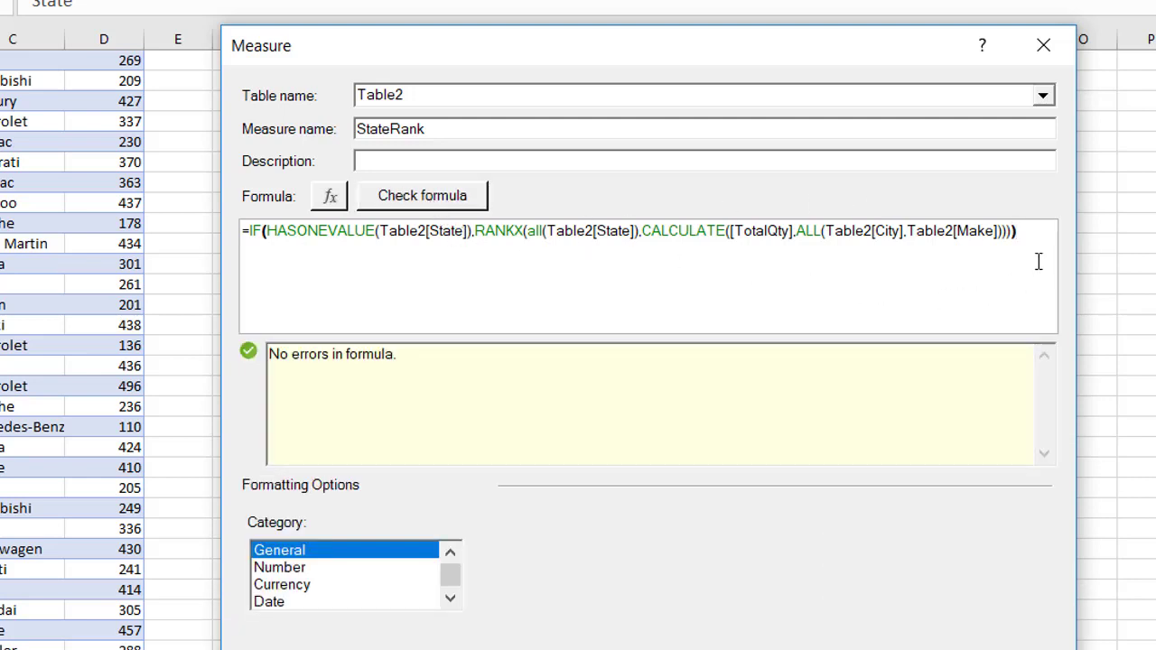
drag(1024, 236, 193, 232)
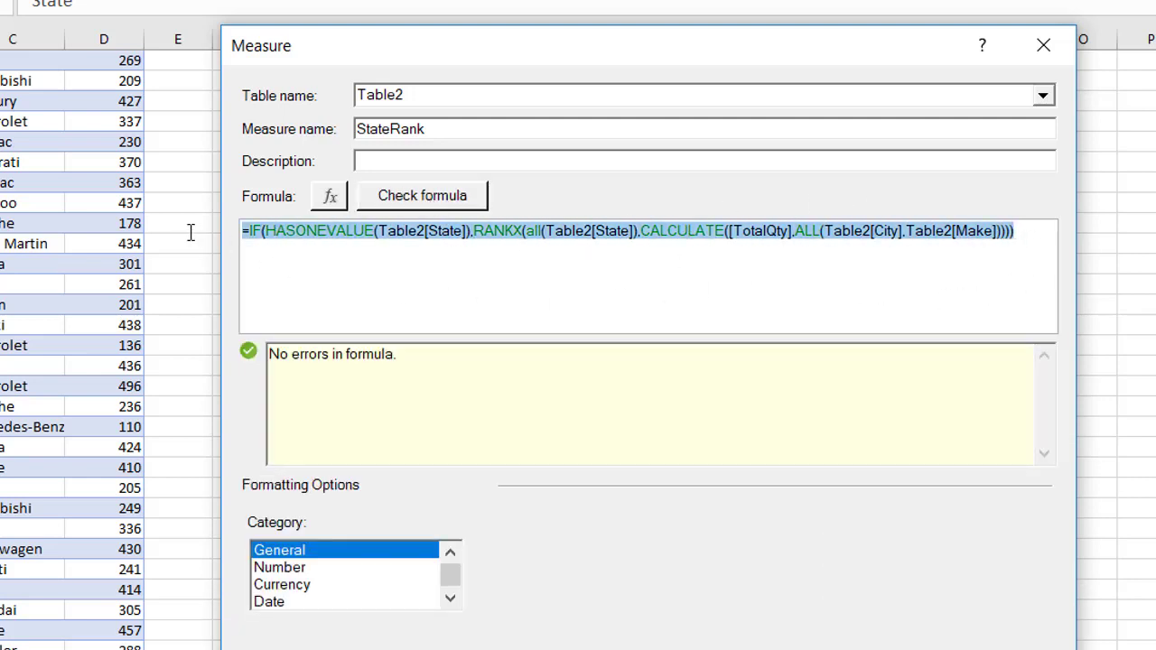
key(ctrl+c)
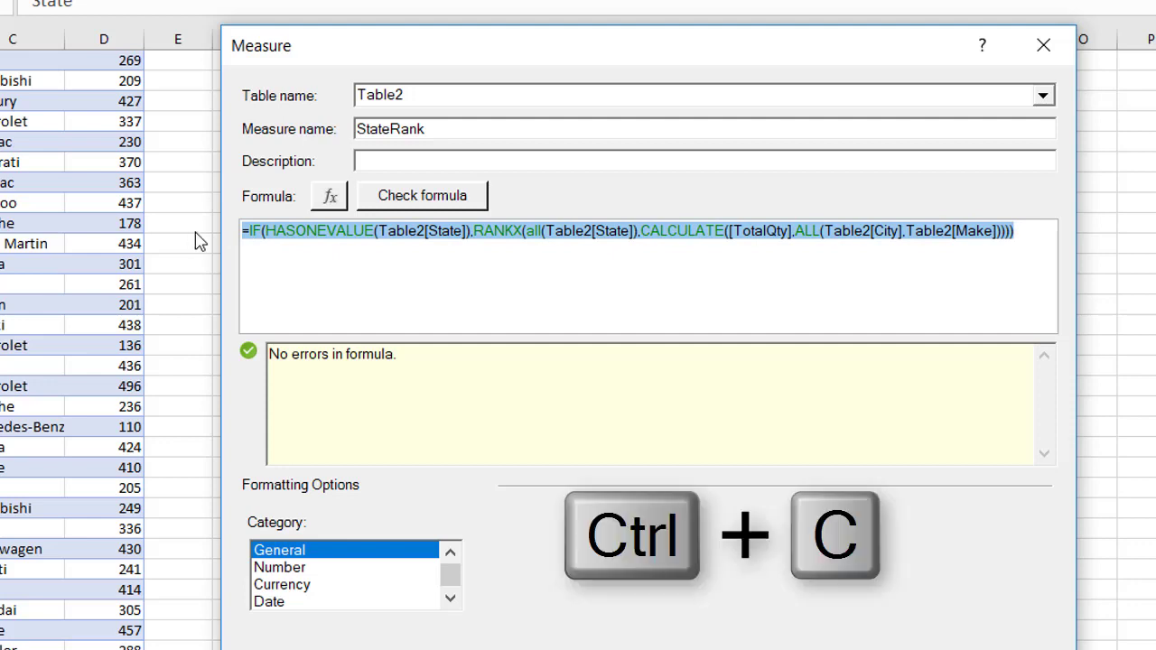
Format StateRank as a whole number with the 1000 separator and save the measure
click(283, 569)
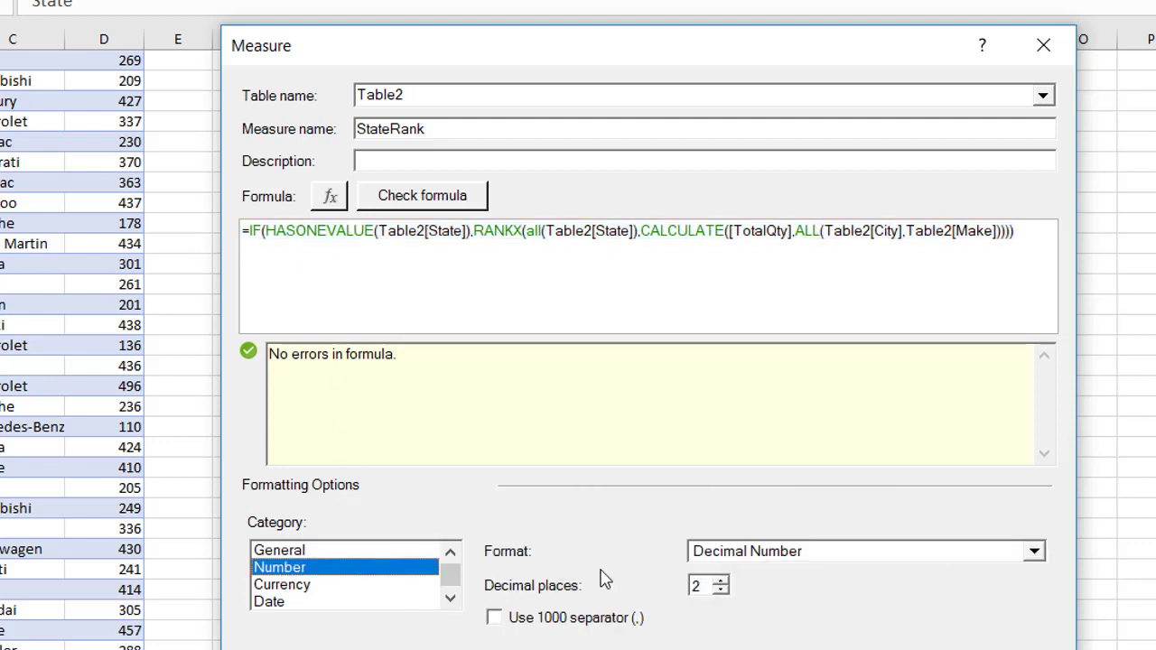
click(803, 552)
click(787, 592)
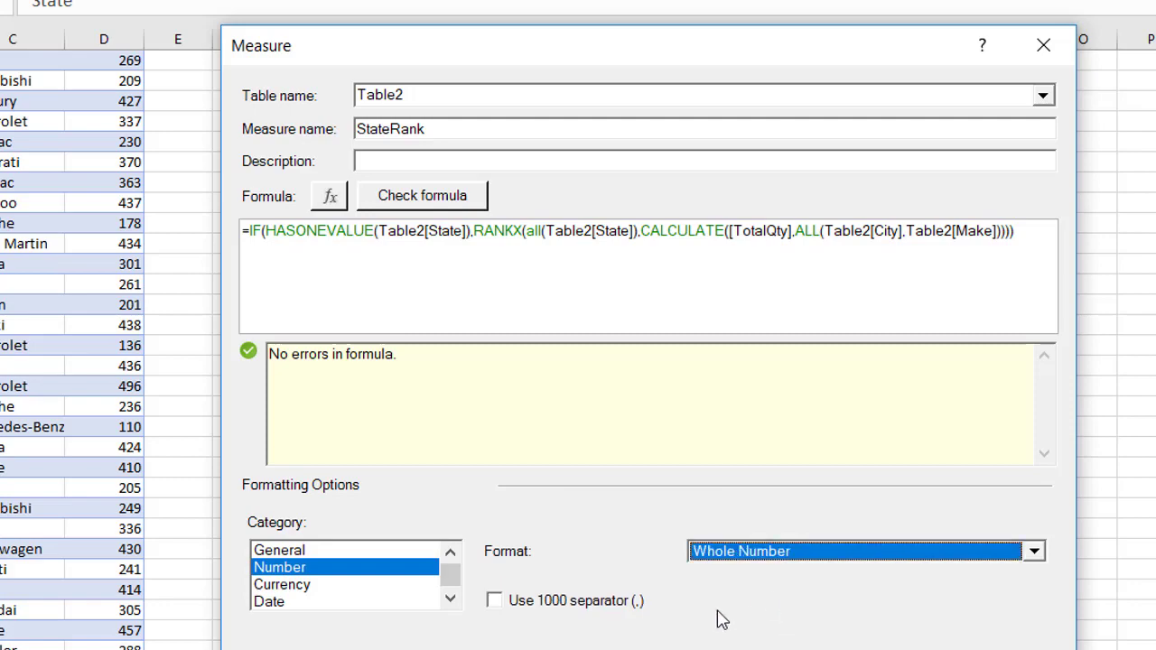
click(493, 601)
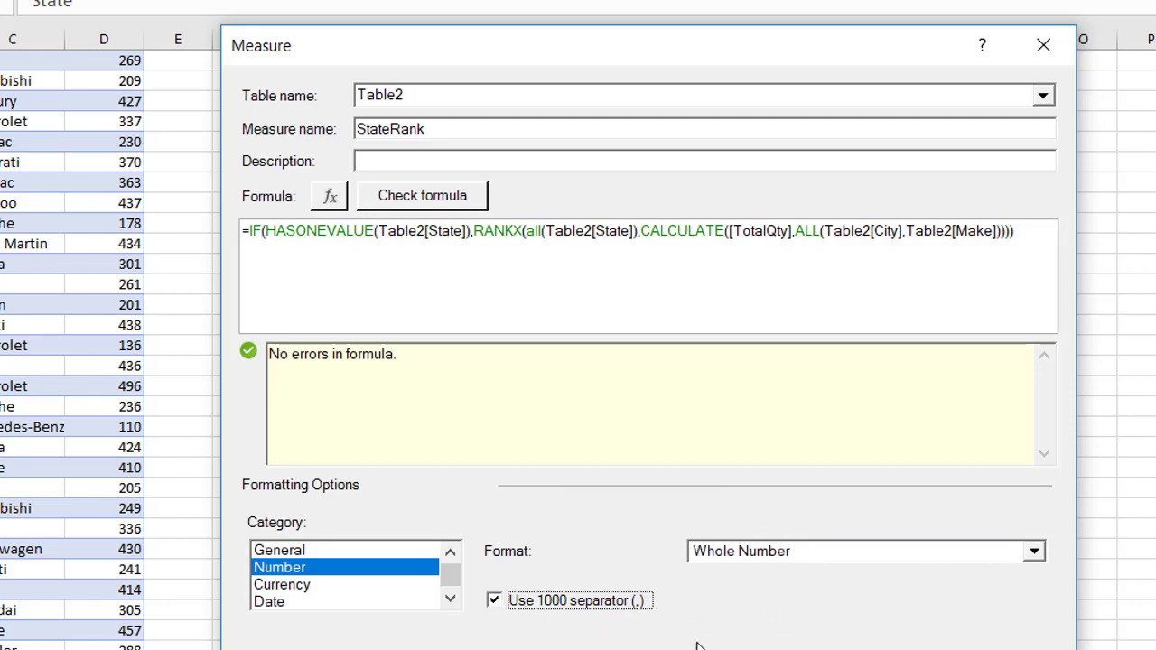
key(Return)
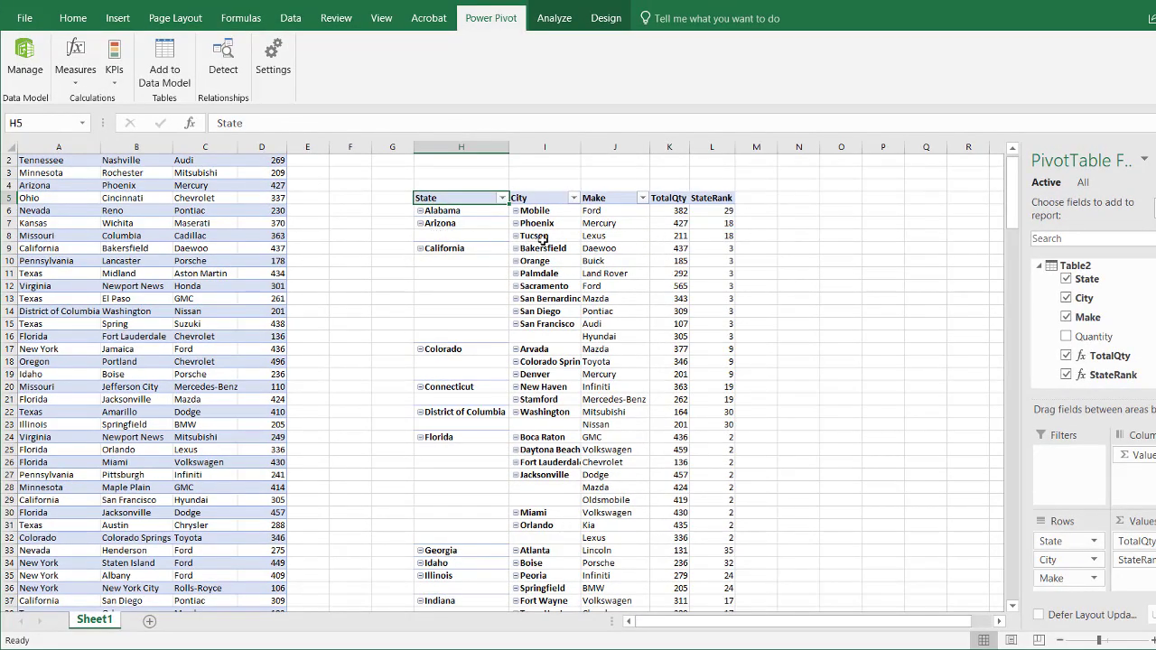
Collapse the entire State field in the PivotTable so each state takes a single row
right_click(461, 253)
mouse_move(578, 397)
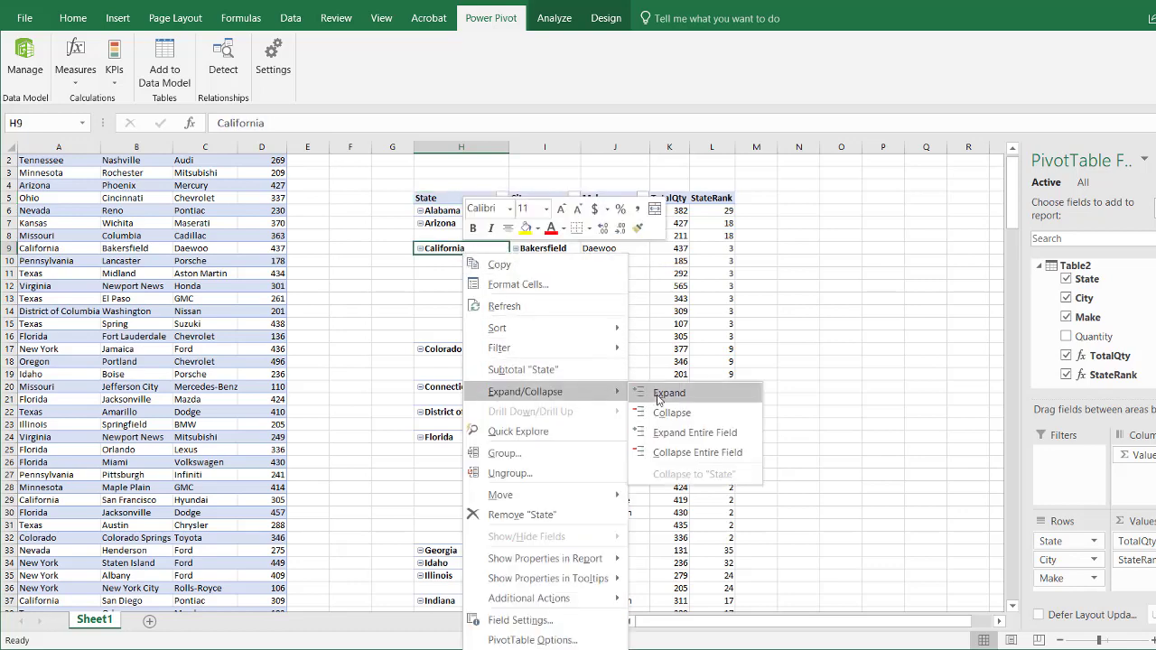
click(688, 452)
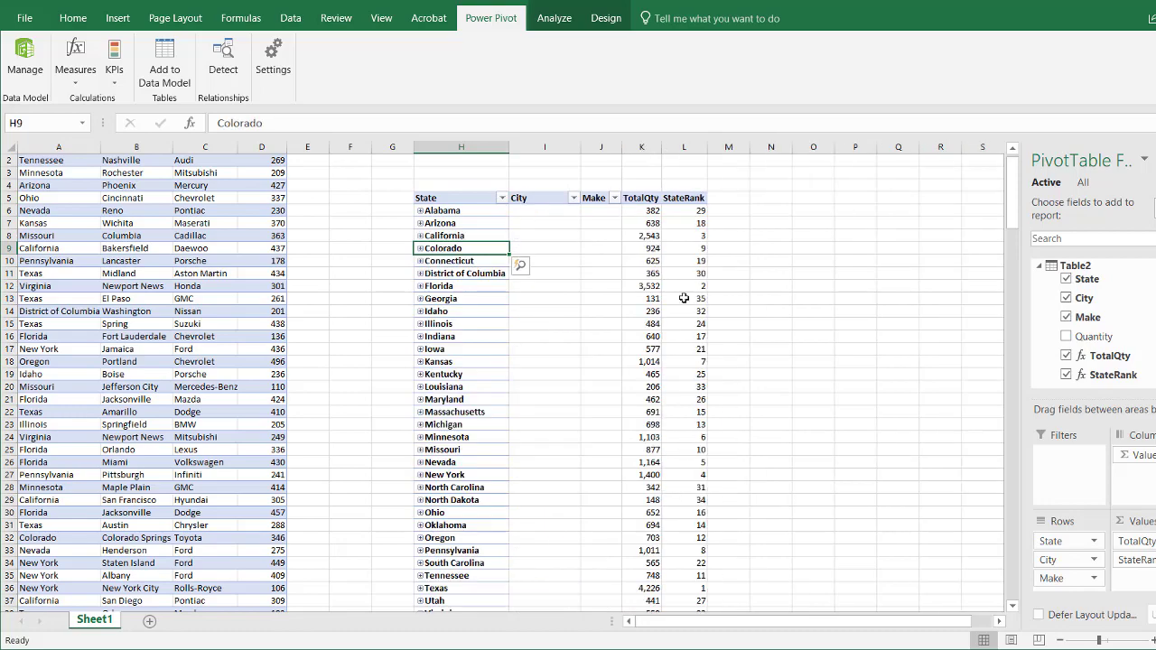
Review the StateRank values down to the Grand Total row and expand California to compare its cities
click(687, 233)
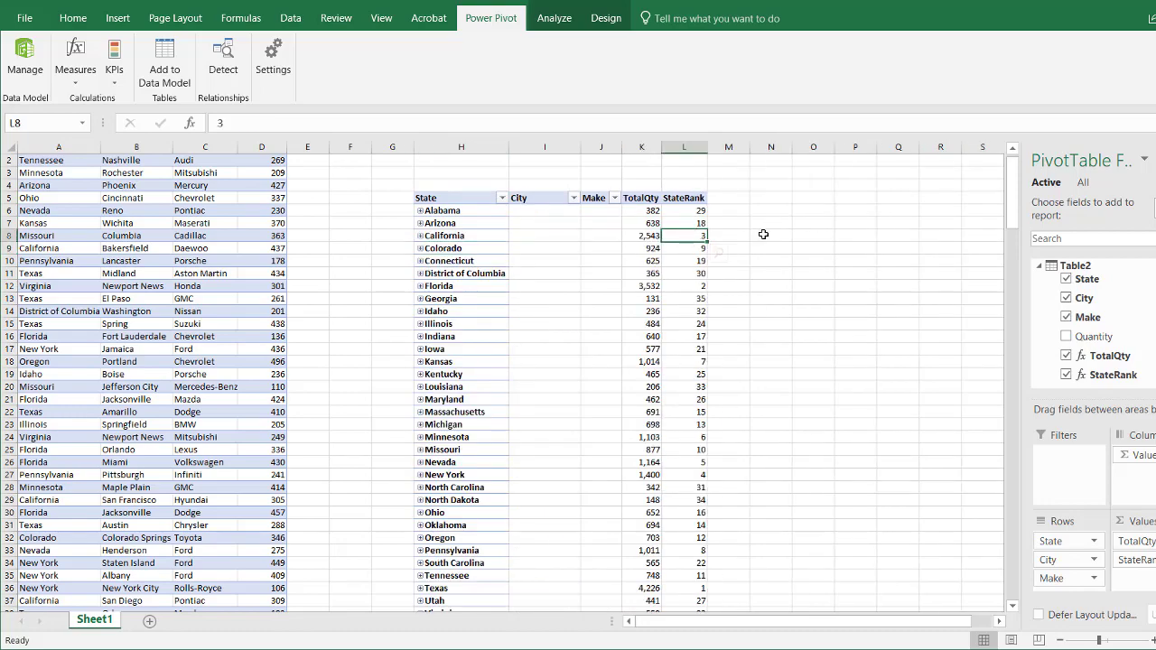
drag(1009, 193, 1011, 238)
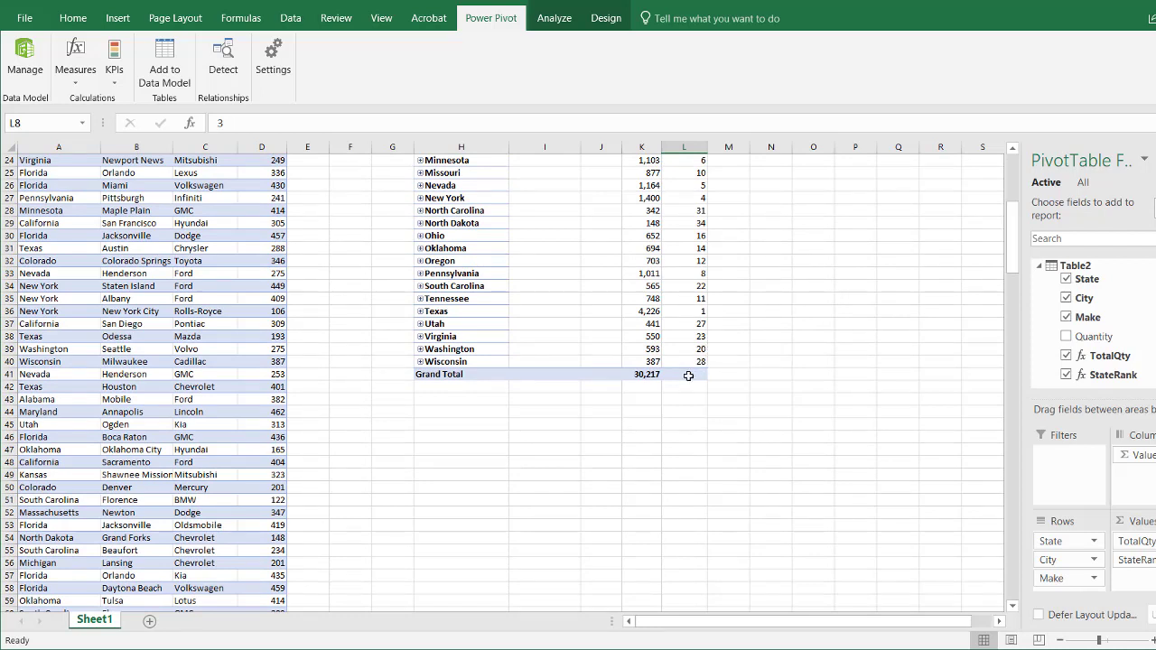
click(688, 376)
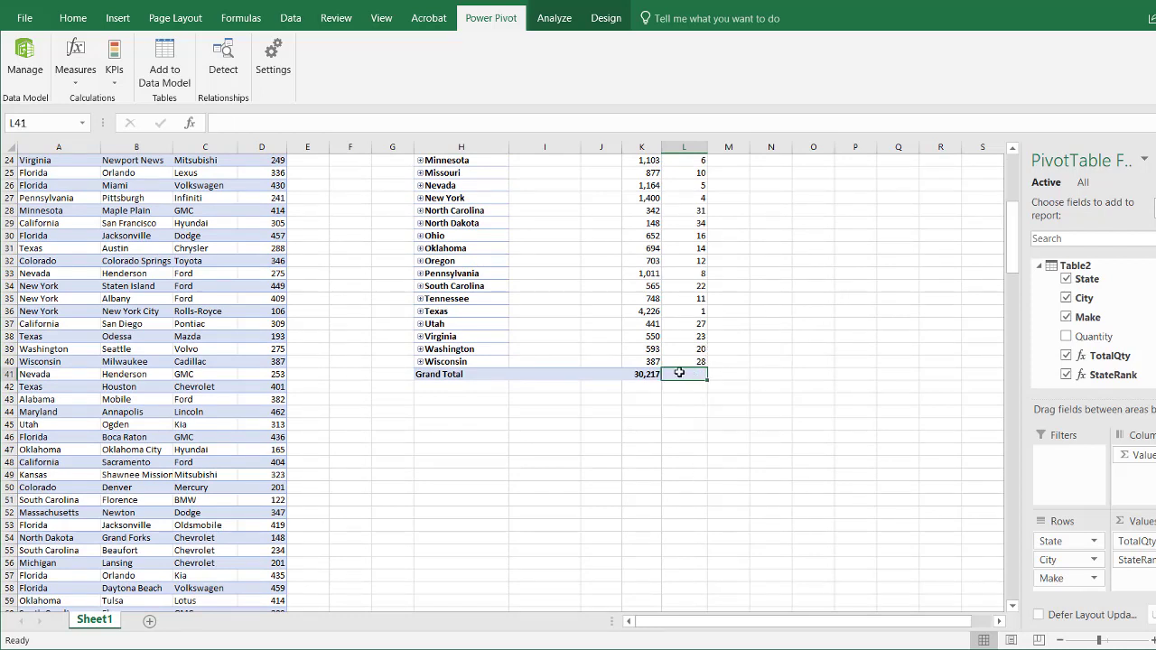
drag(1012, 240, 1012, 191)
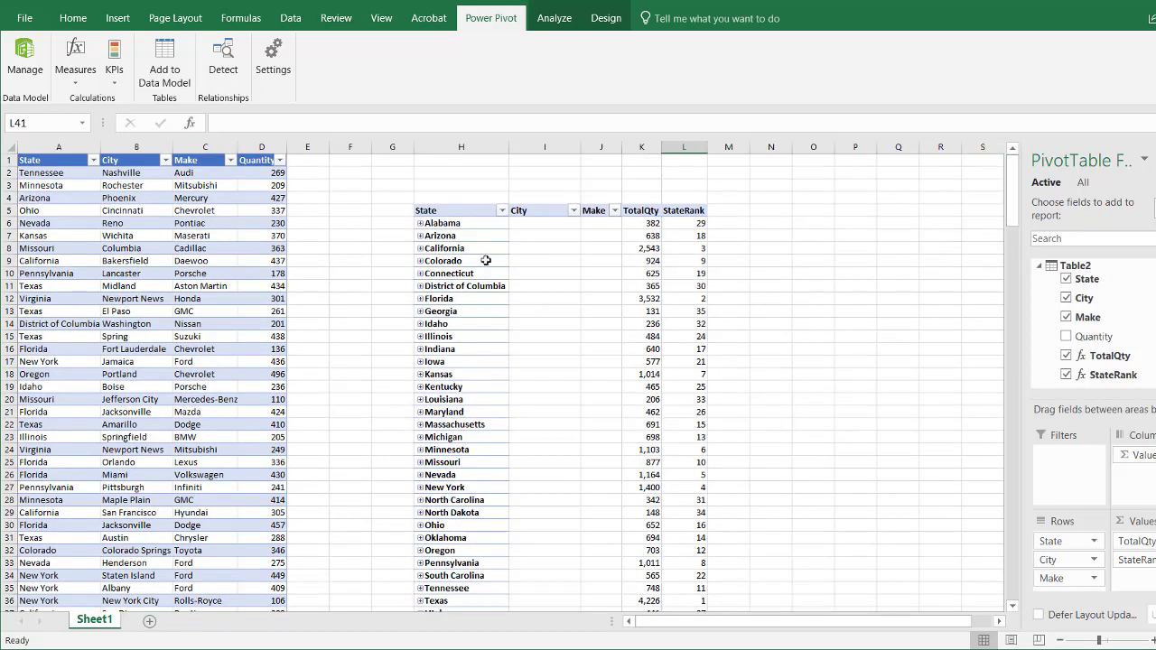
click(420, 249)
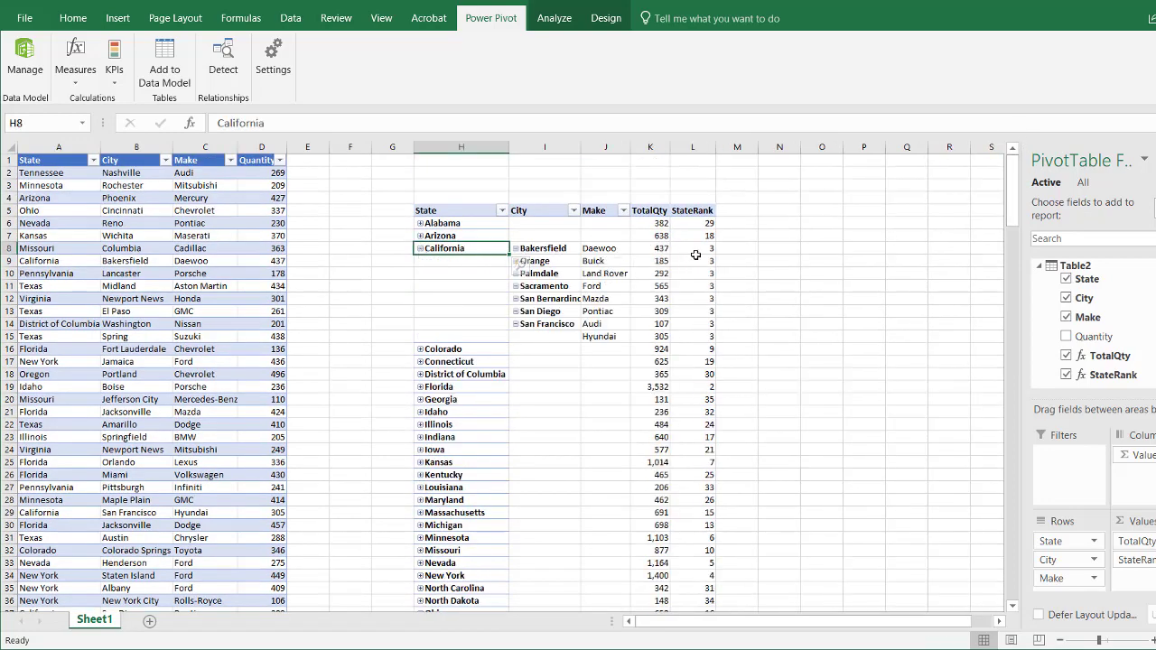
mouse_move(701, 235)
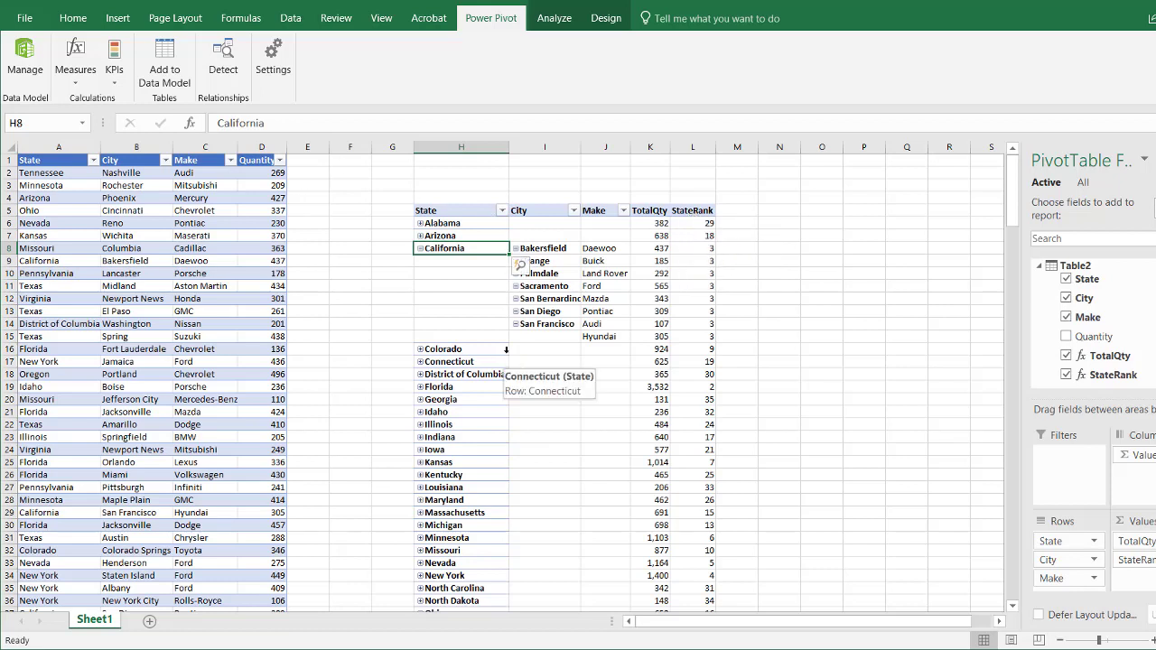
Start a new measure in Table2 and name it CityRank
click(76, 74)
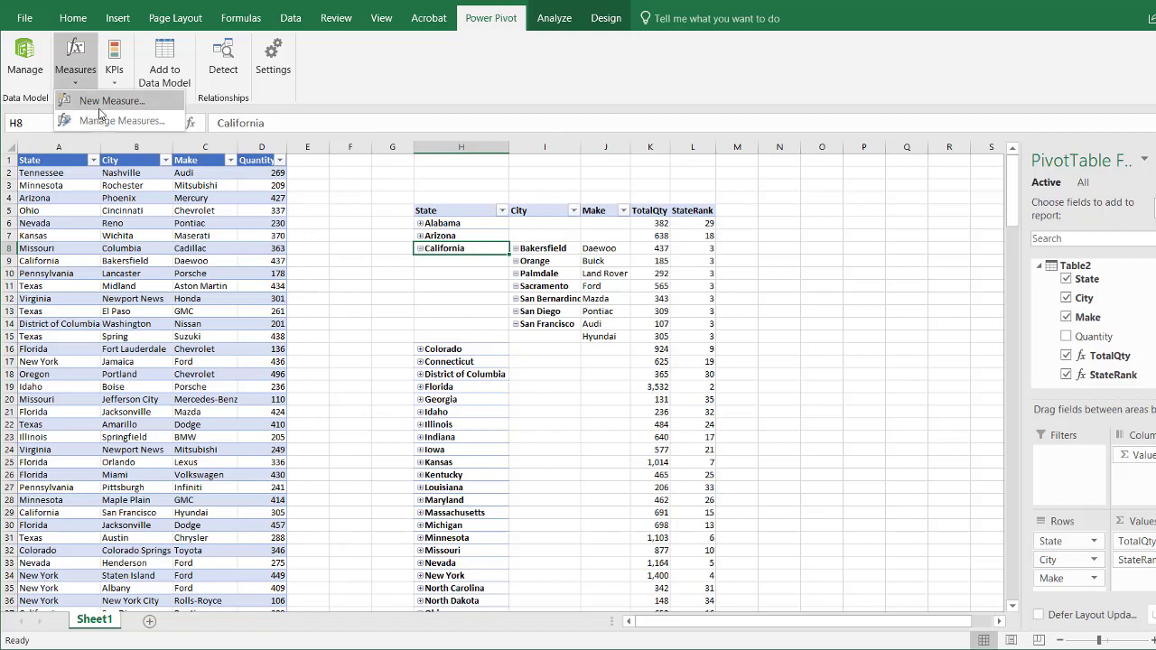
click(101, 101)
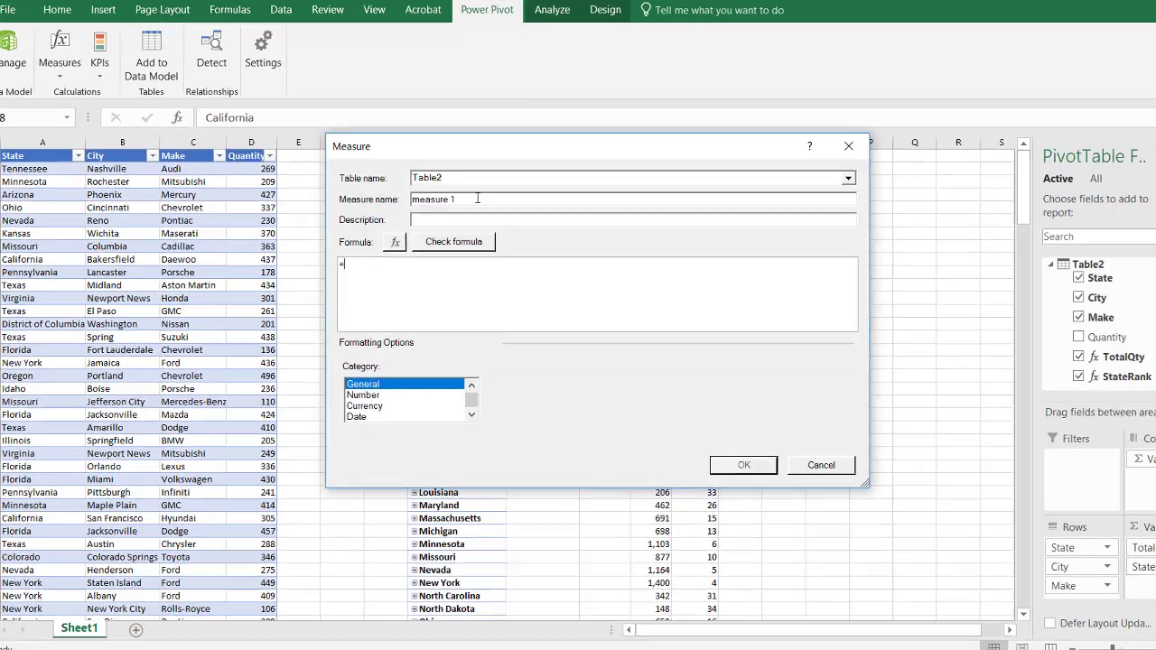
double_click(467, 200)
text(CityRnak)
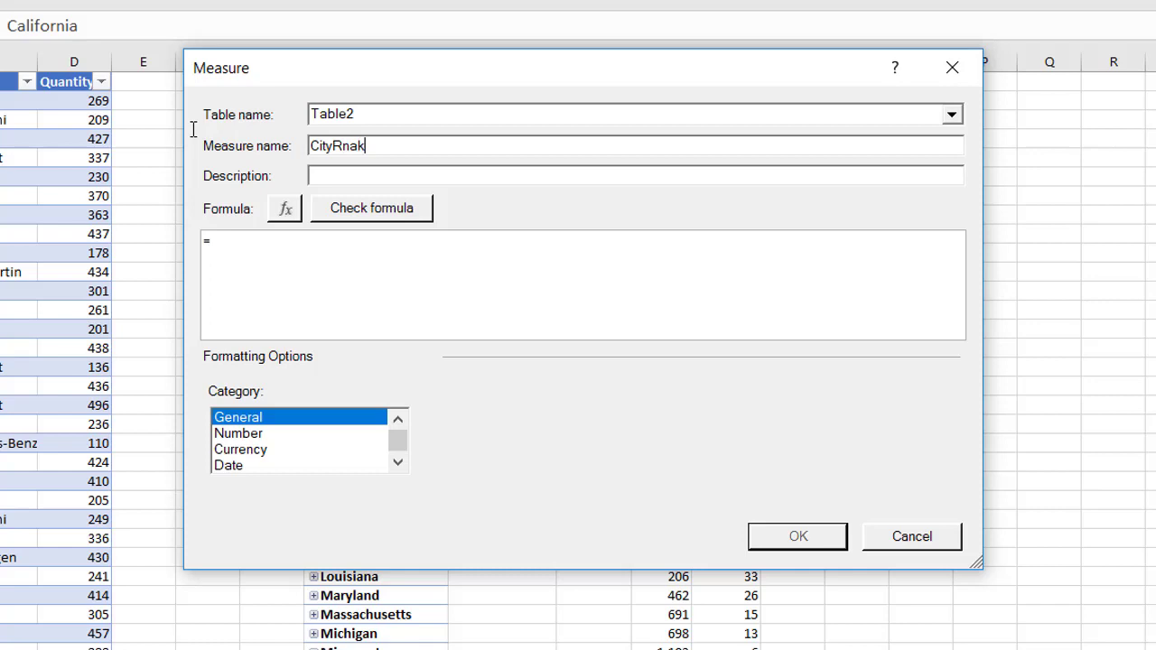
key(BackSpace)
key(BackSpace)
key(BackSpace)
text(ank)
Paste the copied StateRank formula into CityRank and change the HASONEVALUE column to Table2[City]
key(ctrl+v)
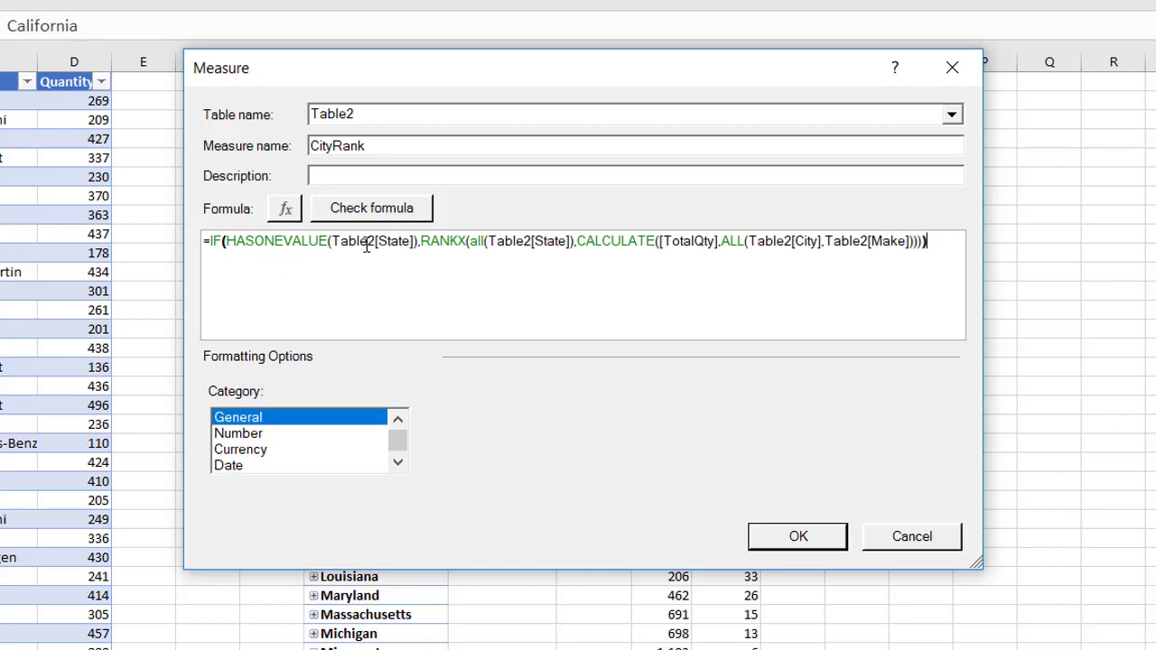
click(403, 240)
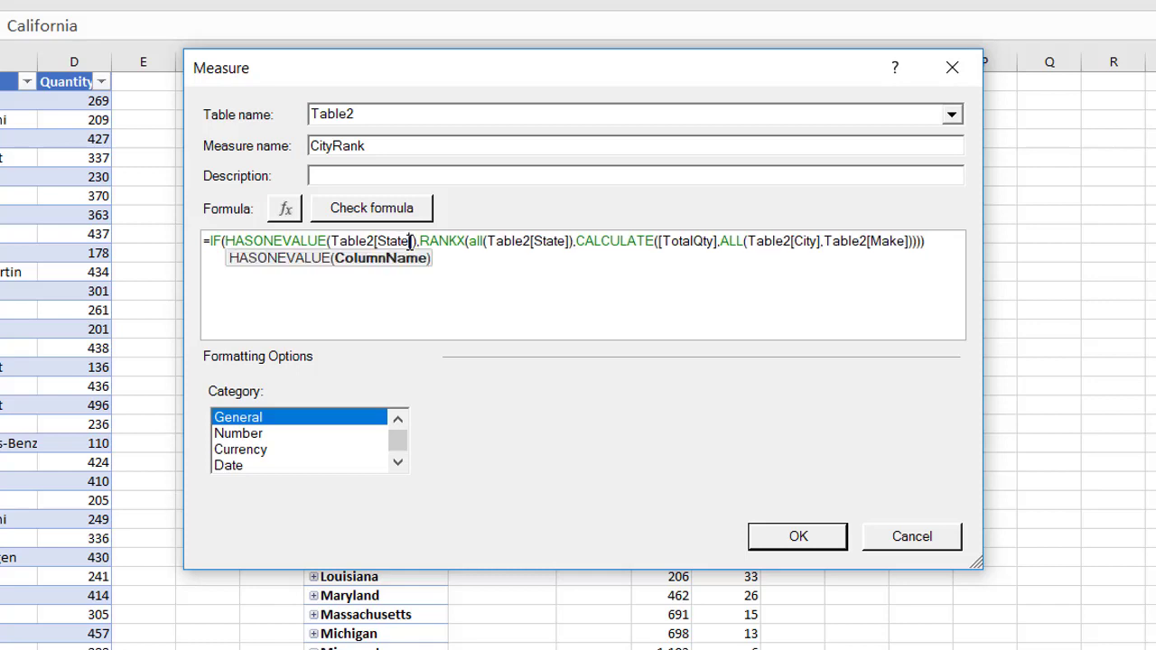
key(BackSpace)
key(BackSpace)
key(BackSpace)
key(BackSpace)
key(BackSpace)
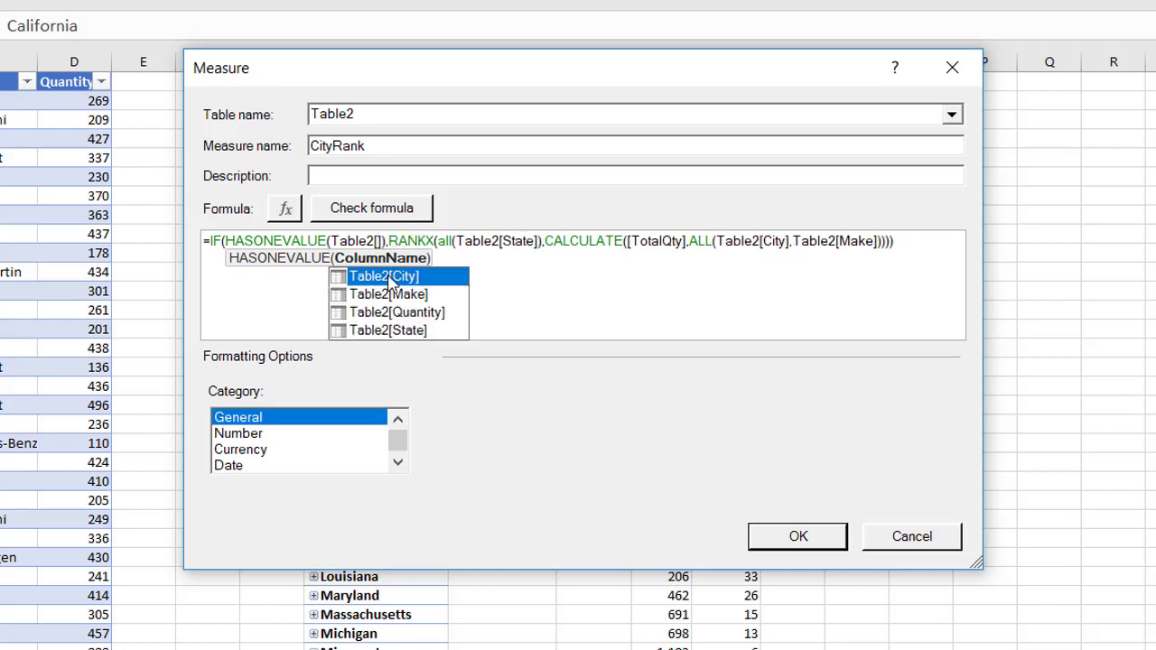
double_click(388, 278)
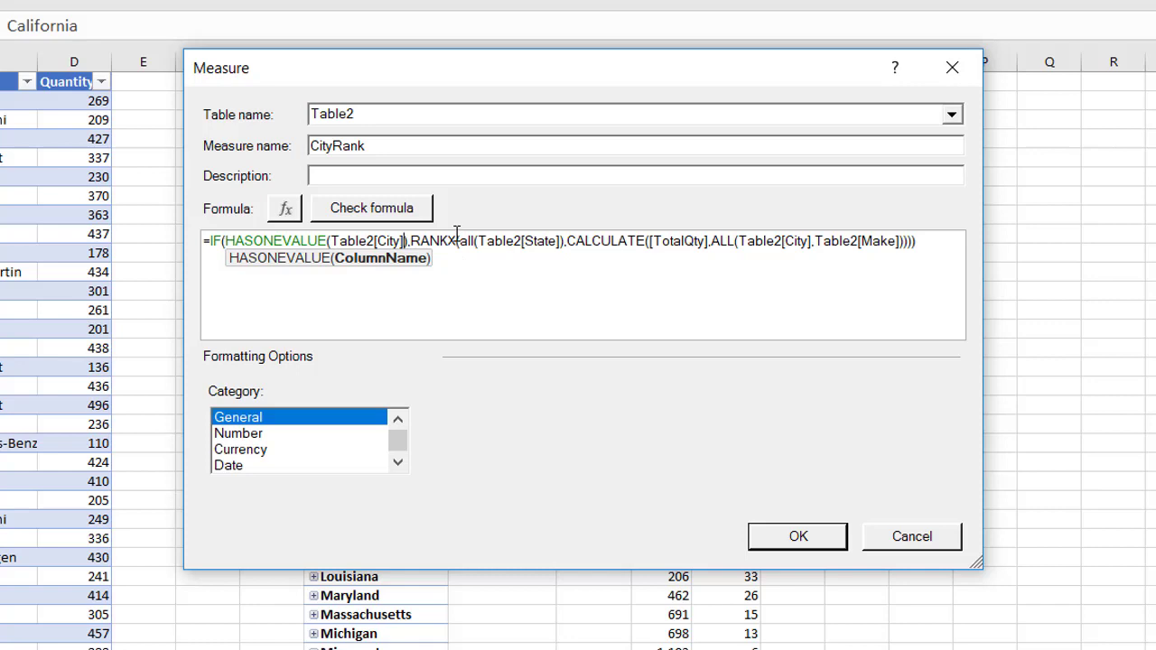
Change the column in RANKX's ALL table argument to Table2[City]
click(557, 241)
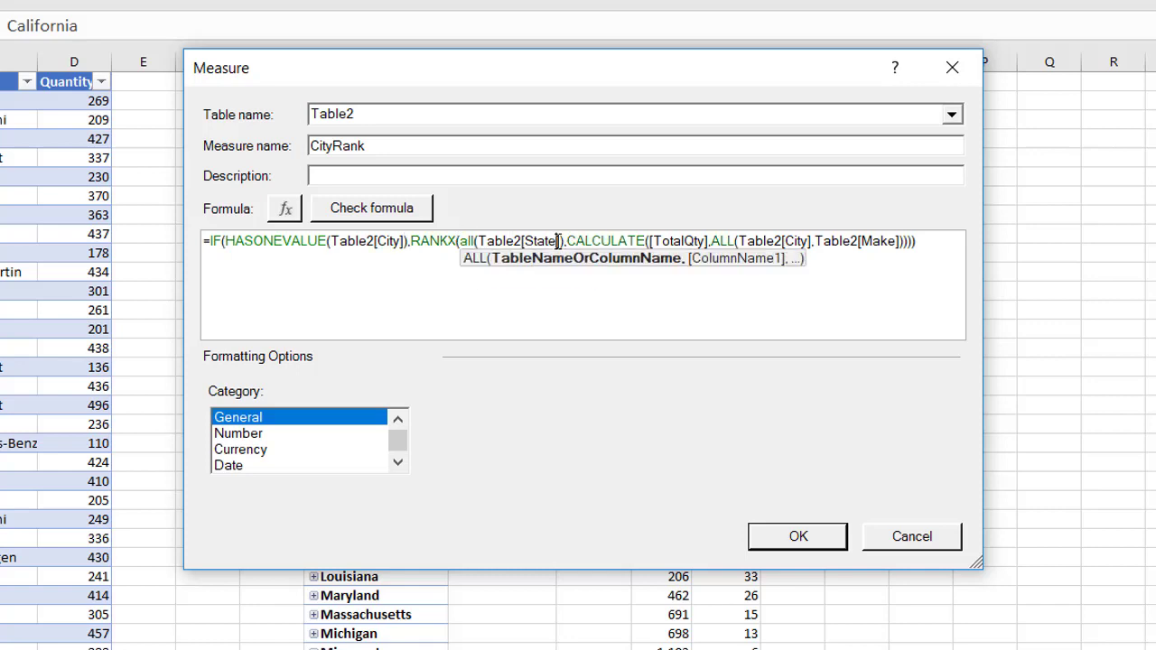
key(BackSpace)
key(BackSpace)
key(BackSpace)
key(BackSpace)
key(BackSpace)
text(ci)
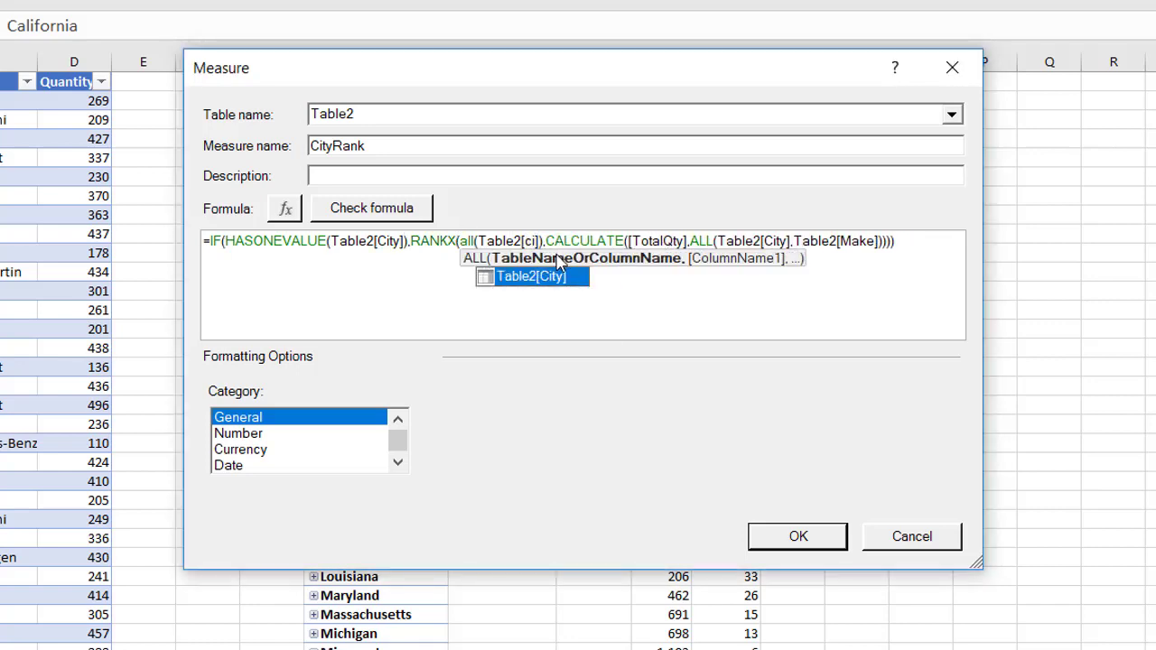
double_click(548, 275)
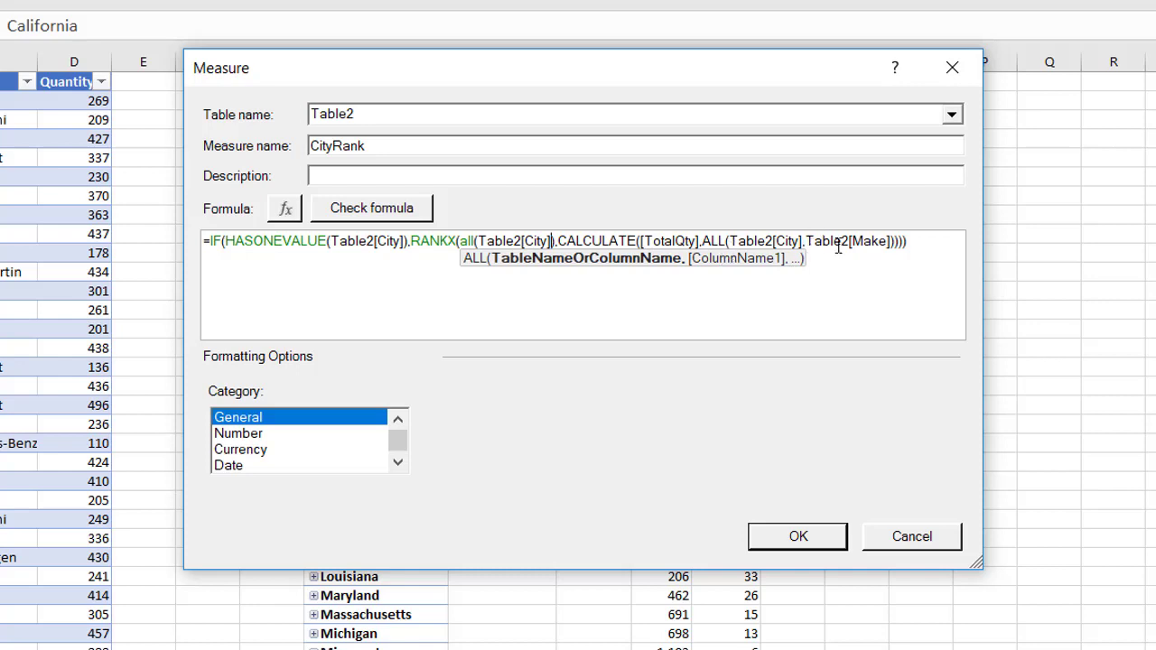
Remove Table2[City] from the ALL filter inside CALCULATE, keeping only Table2[Make]
click(892, 241)
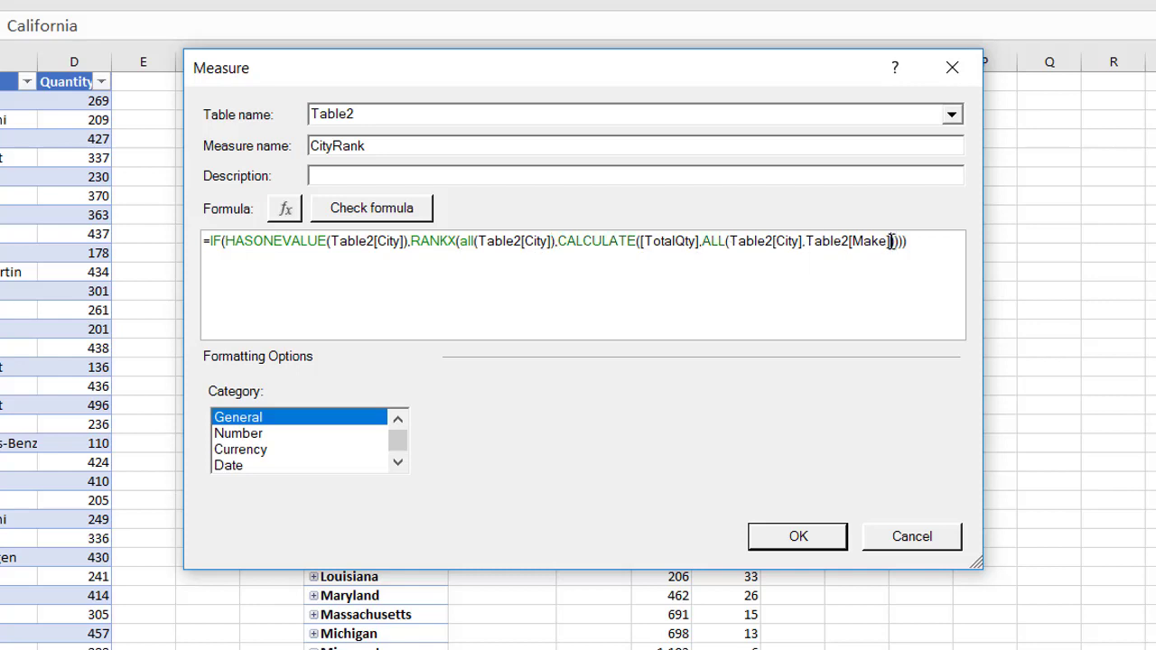
click(805, 242)
key(BackSpace)
key(BackSpace)
key(BackSpace)
key(BackSpace)
key(BackSpace)
key(BackSpace)
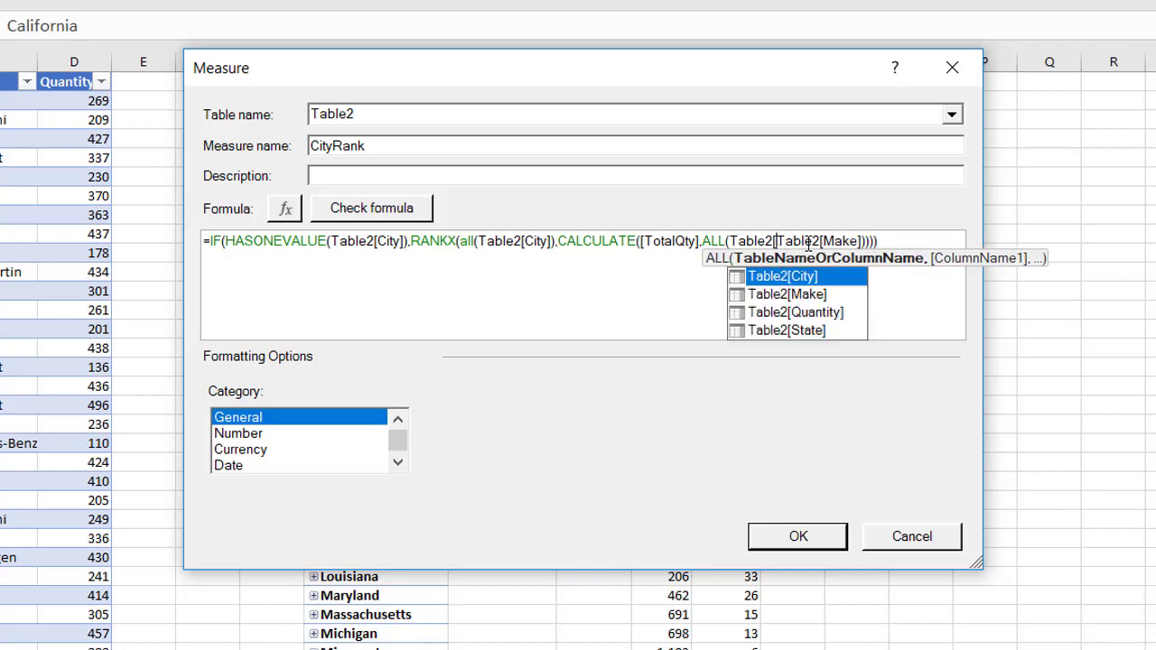
key(BackSpace)
key(BackSpace)
key(BackSpace)
key(BackSpace)
key(BackSpace)
key(BackSpace)
key(BackSpace)
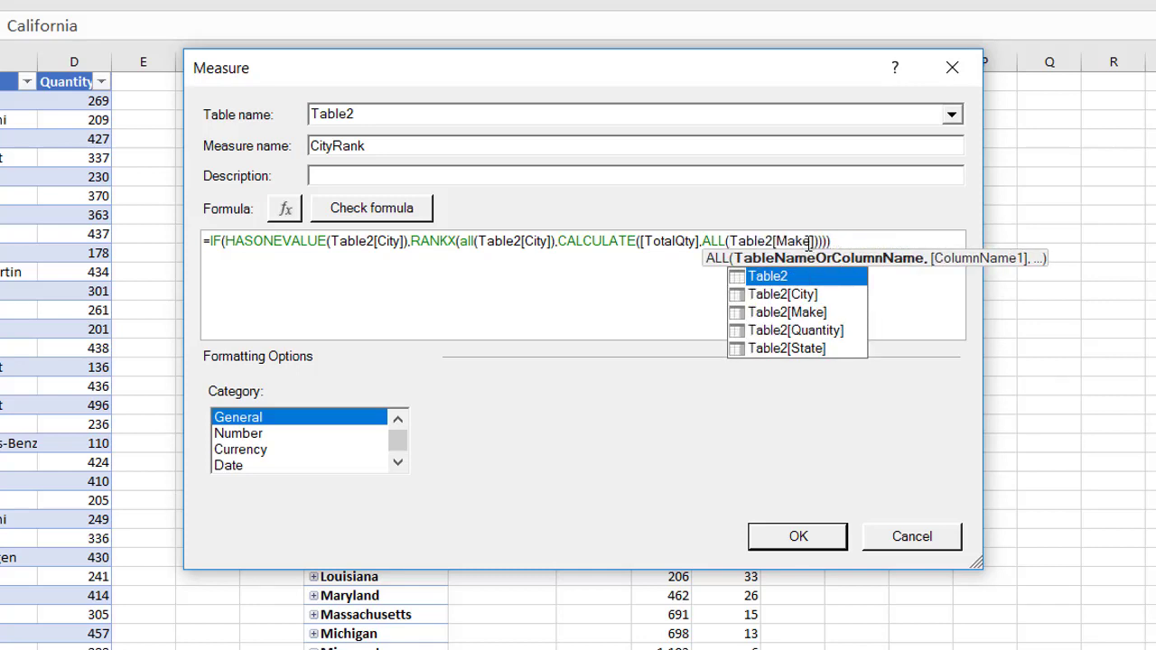
click(851, 242)
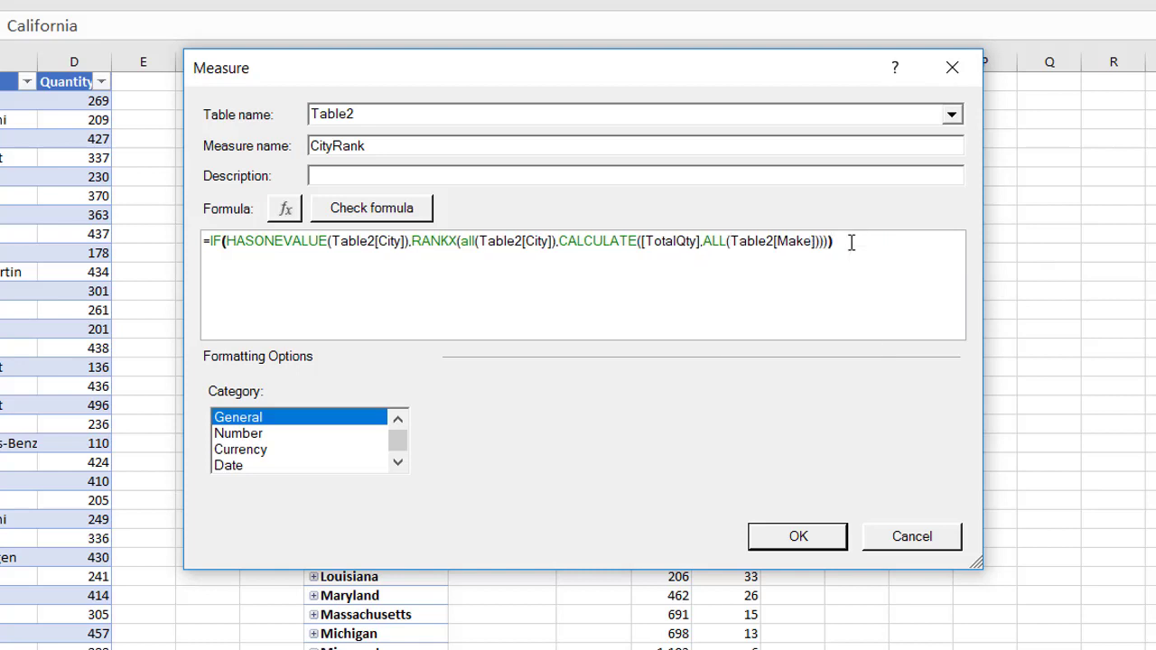
Check the CityRank formula for errors and balance its closing parentheses
key(BackSpace)
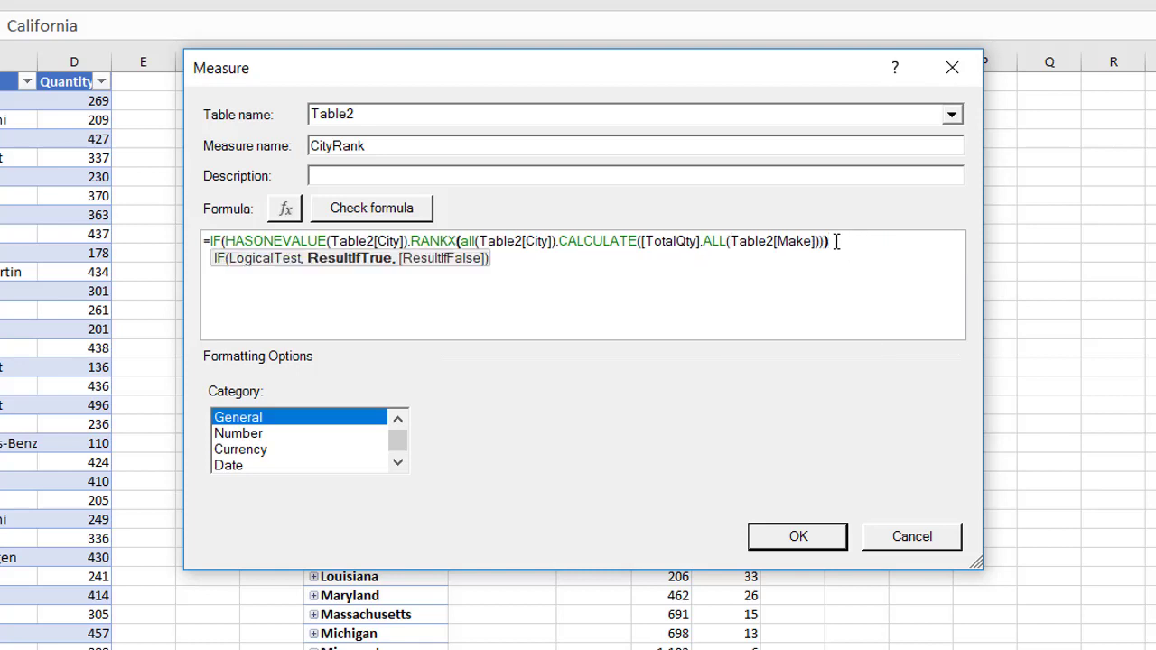
click(403, 208)
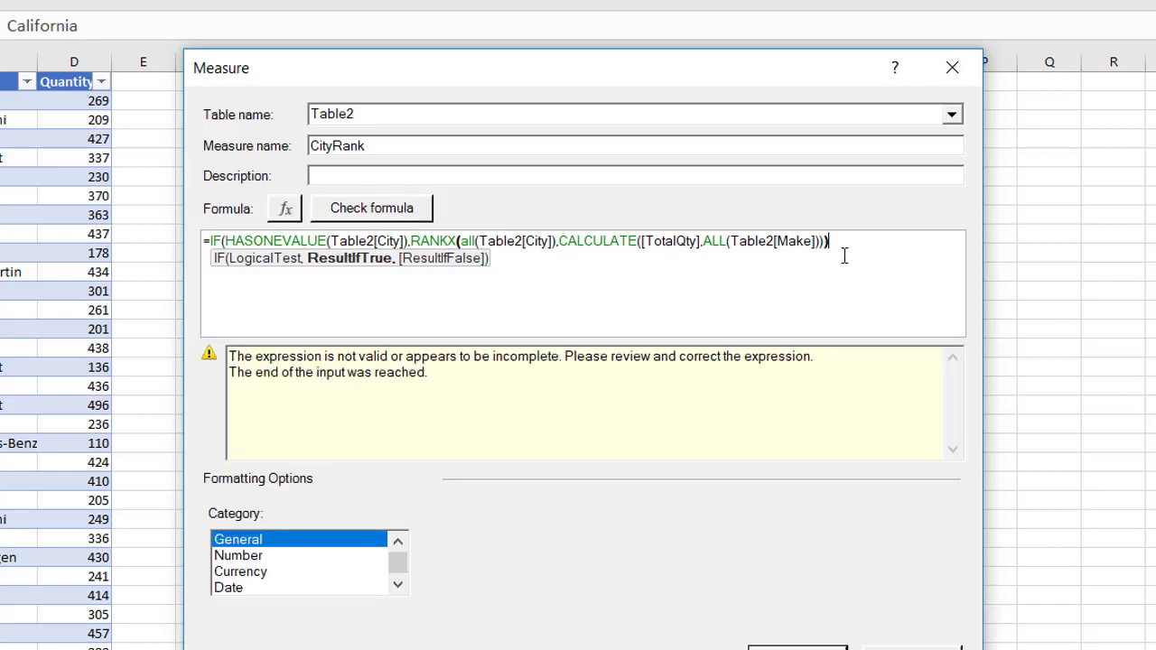
text())
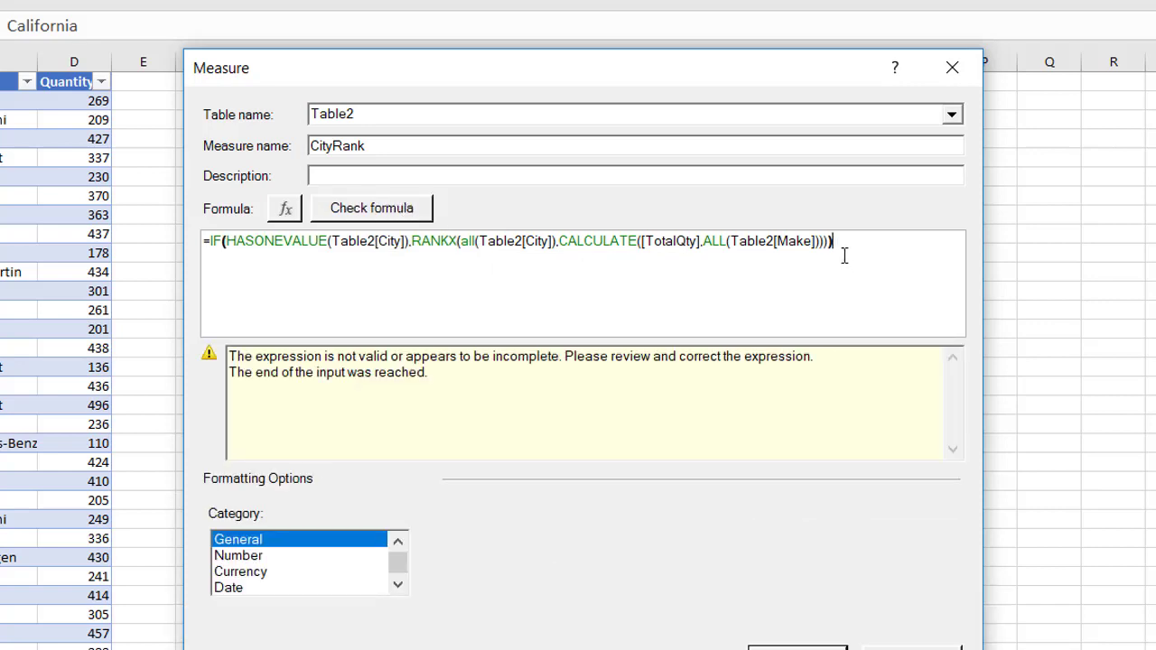
click(371, 210)
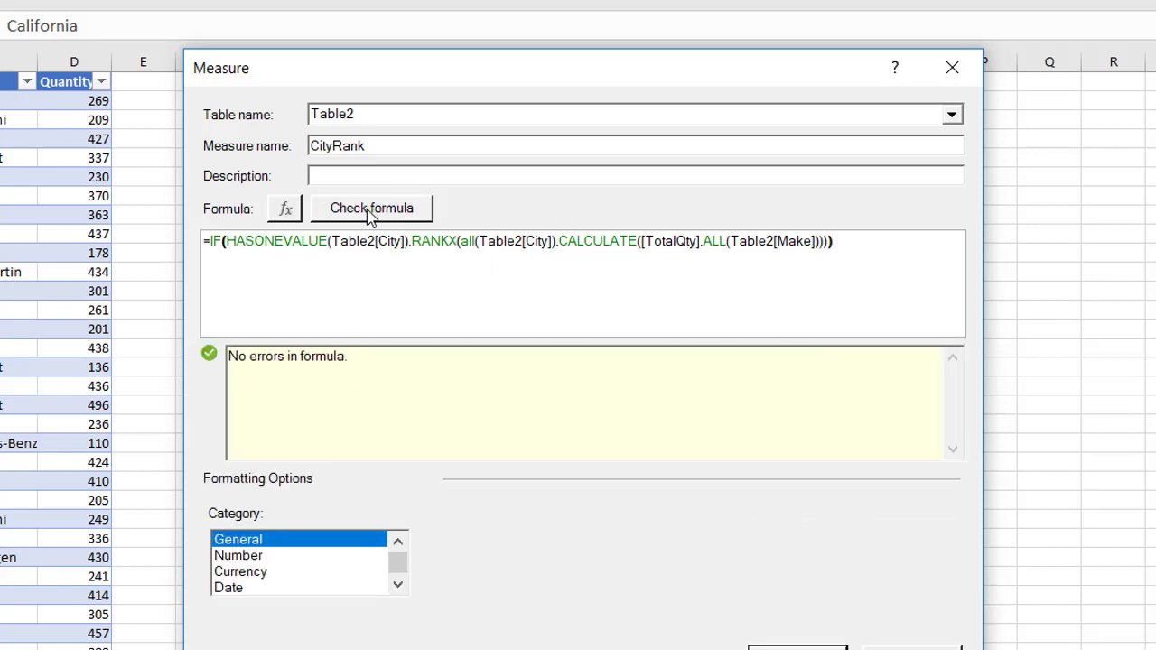
Format CityRank as a whole number with the 1000 separator and save the measure
click(249, 556)
click(828, 543)
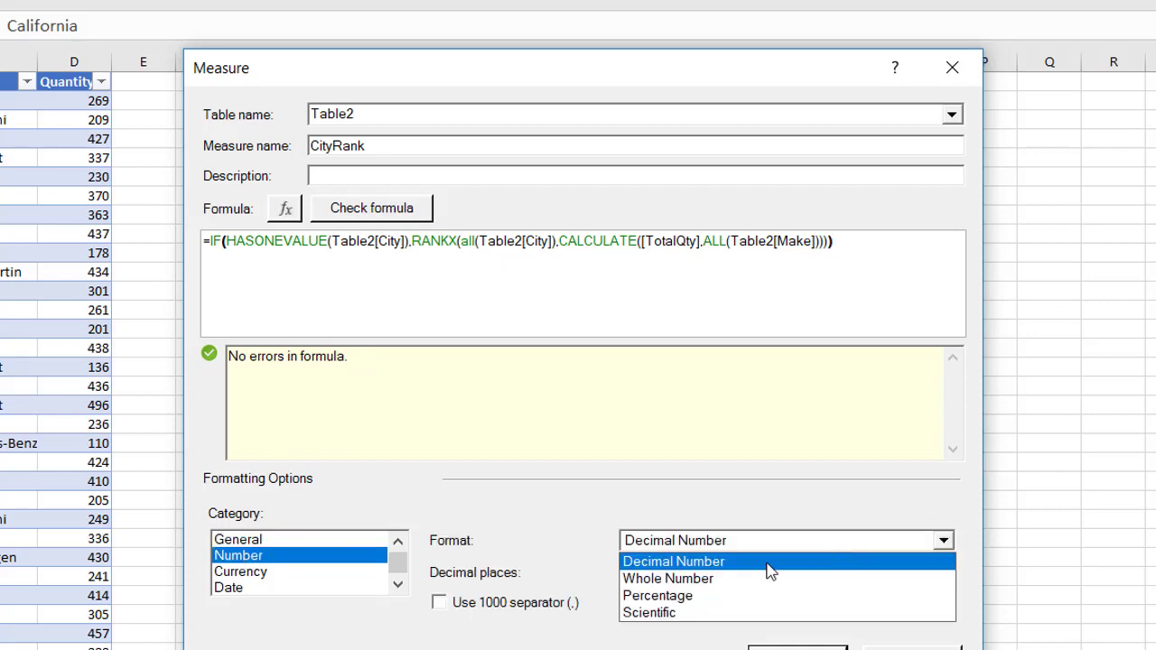
click(730, 578)
click(440, 587)
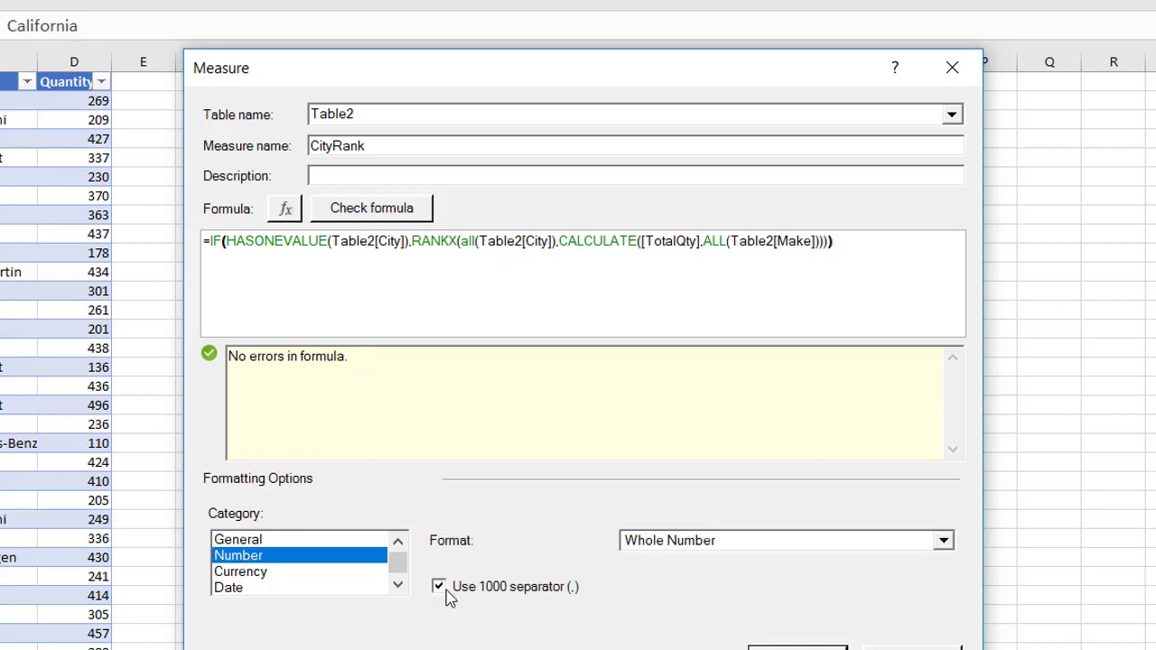
click(797, 646)
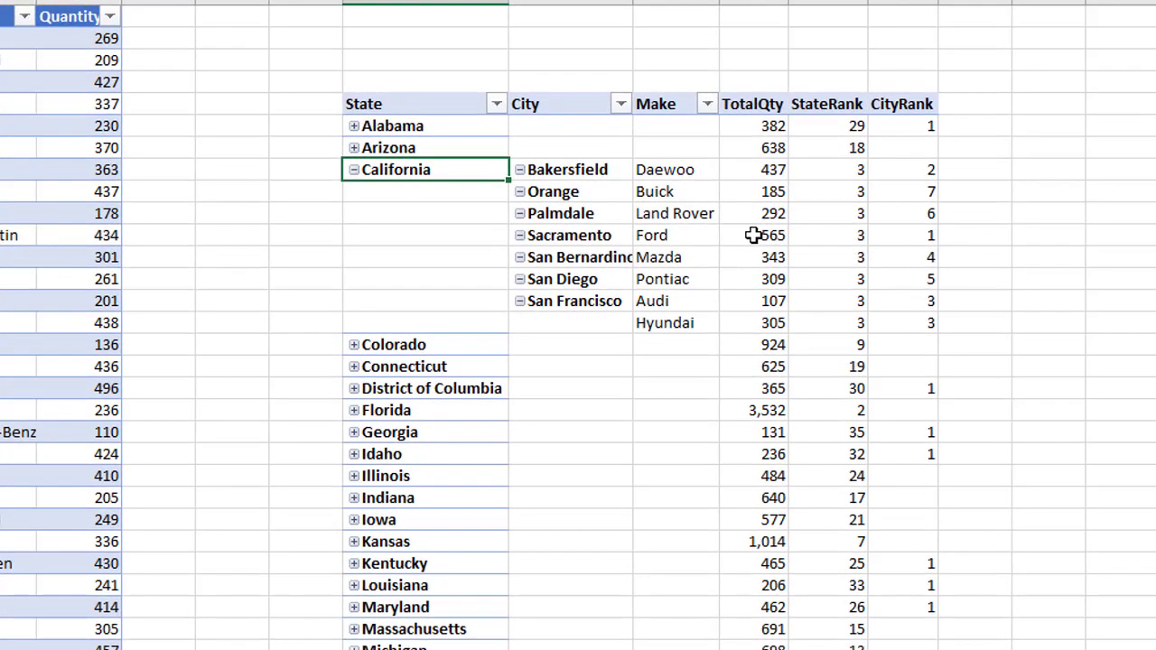
Inspect California's TotalQty values by city and collapse San Francisco to a single row in the PivotTable
click(647, 288)
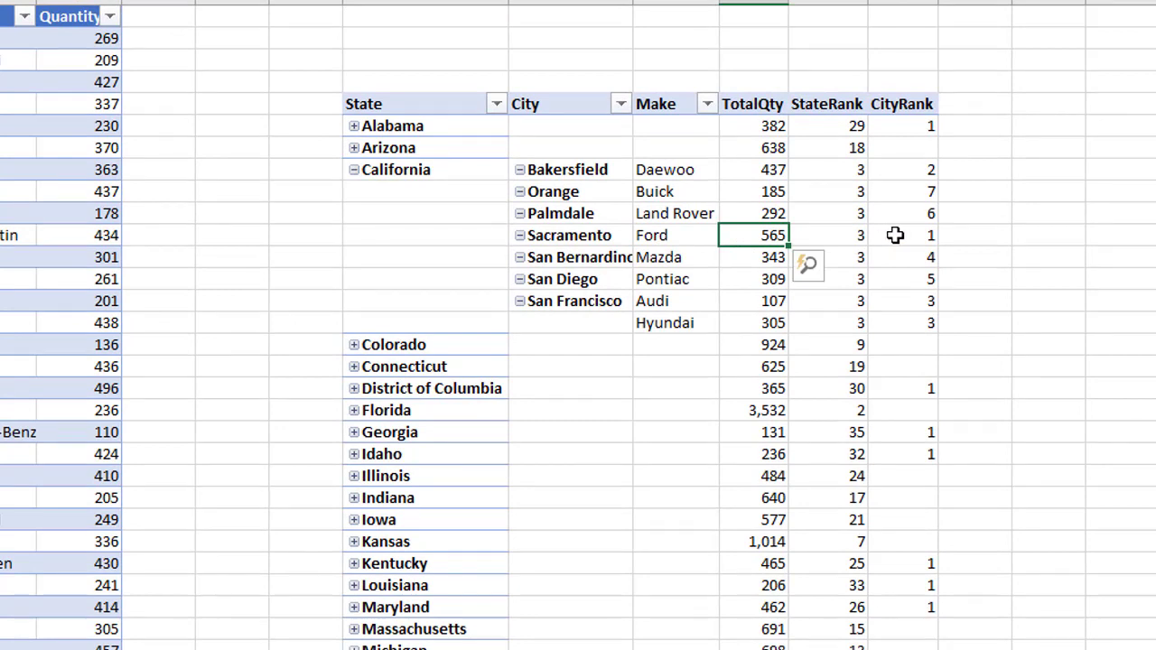
drag(768, 173, 752, 323)
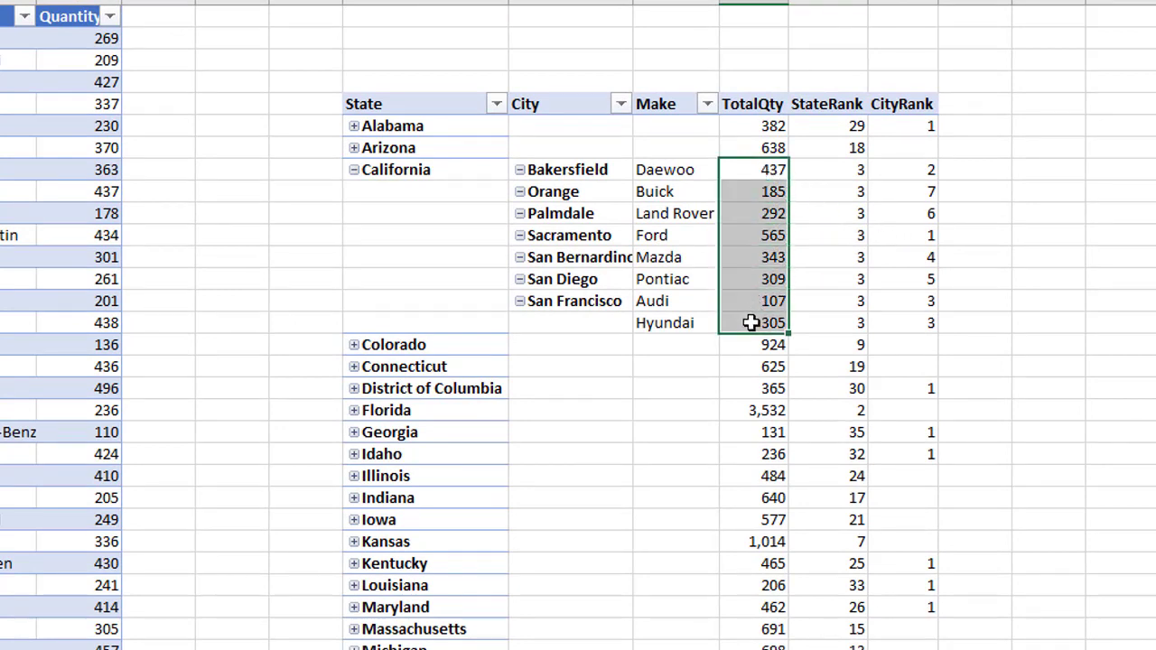
click(519, 301)
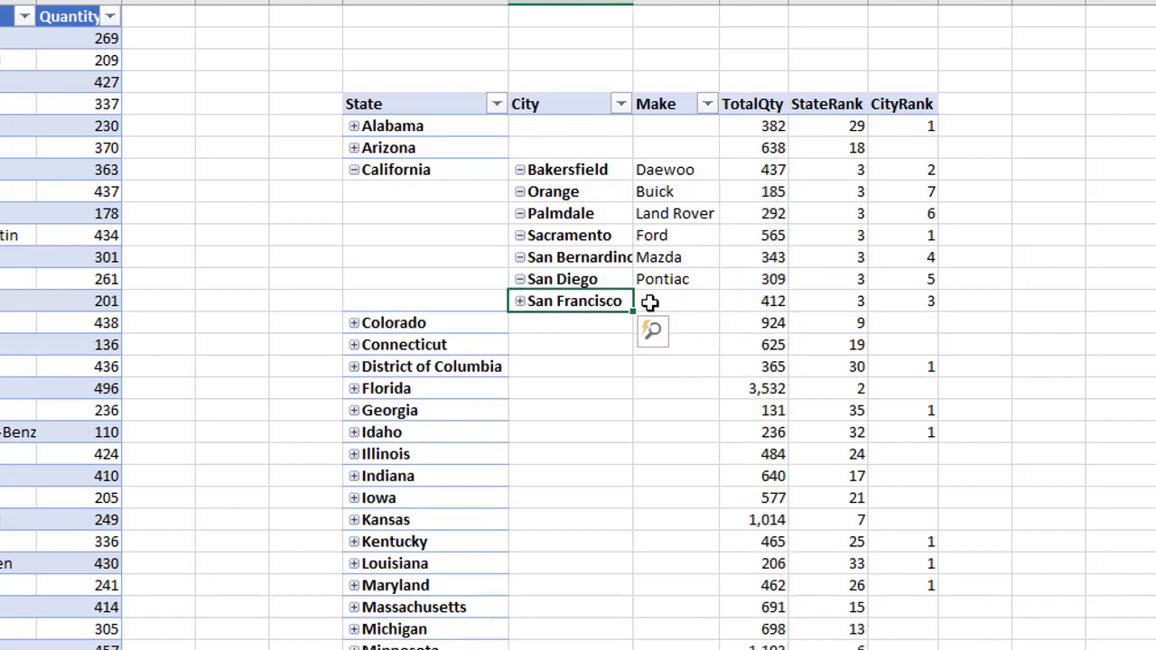
Rank California's city quantities beside the PivotTable with =RANK.EQ(K8,$K$8:$K$14), filled from the Bakersfield row down to San Francisco
double_click(1045, 167)
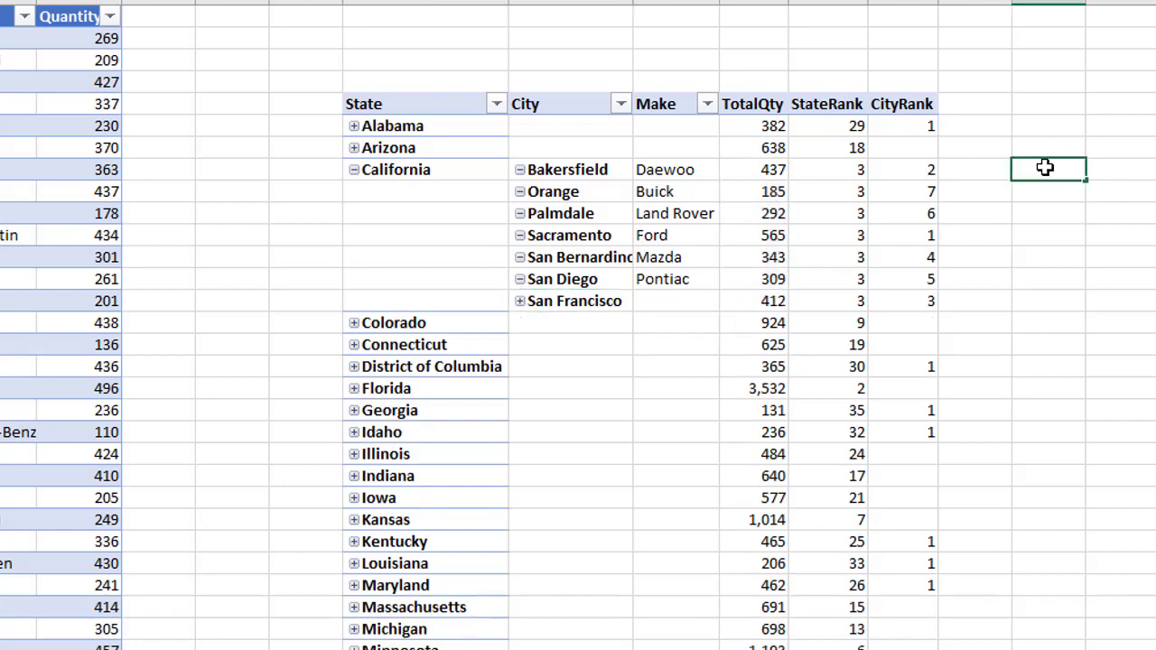
text(=rank)
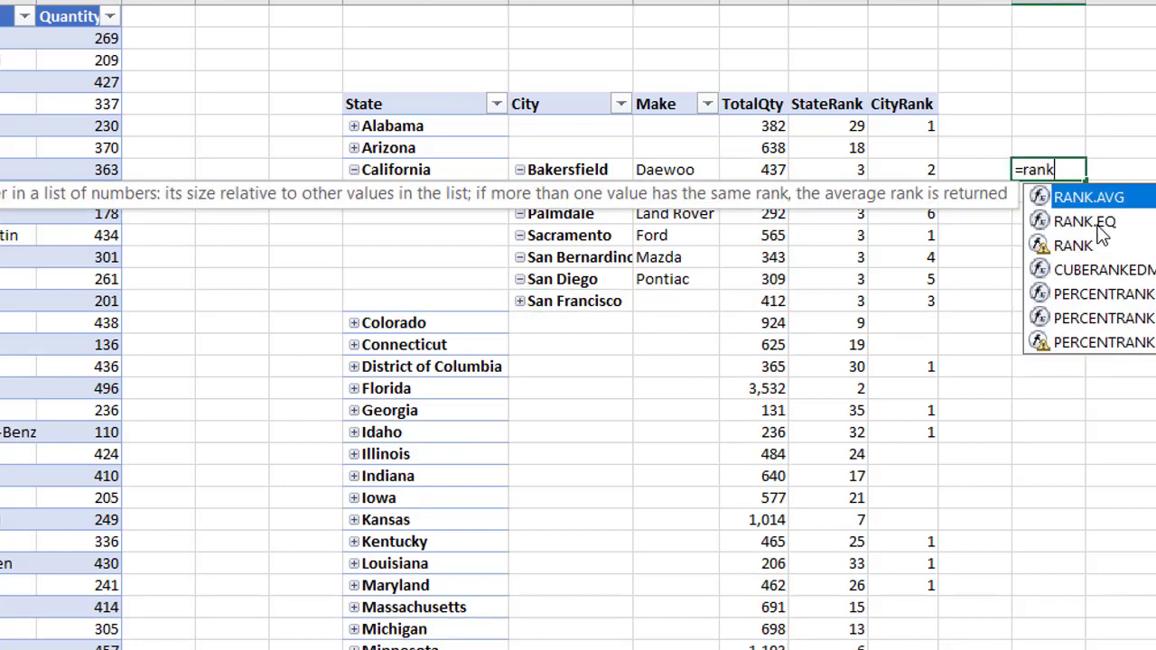
double_click(1088, 222)
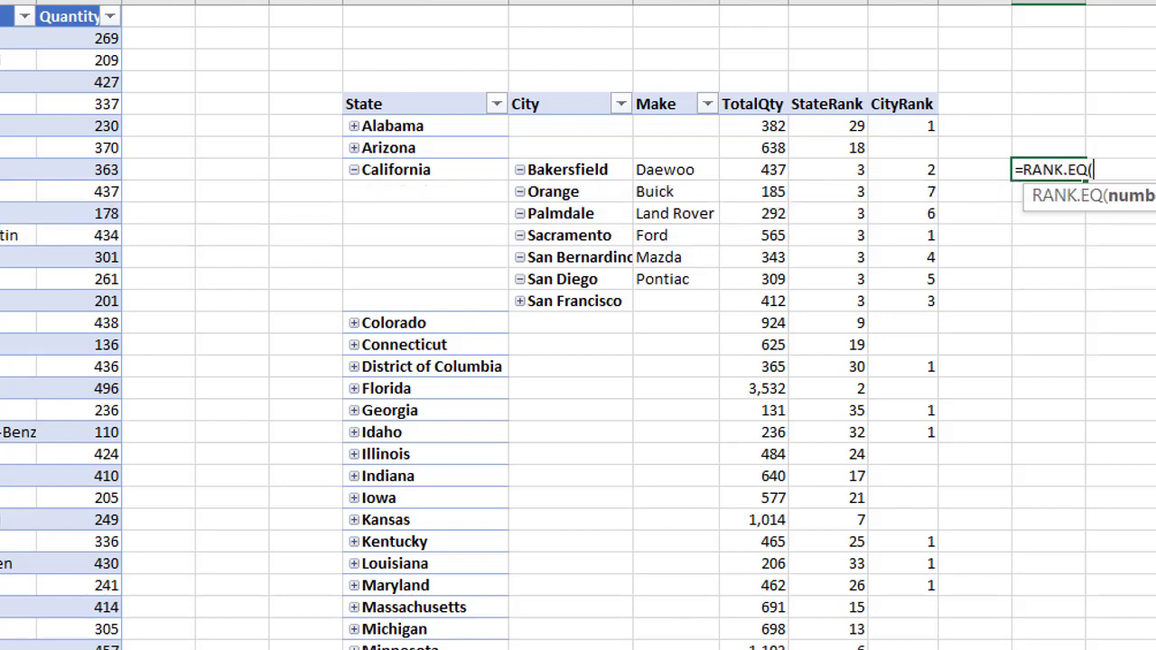
text(k)
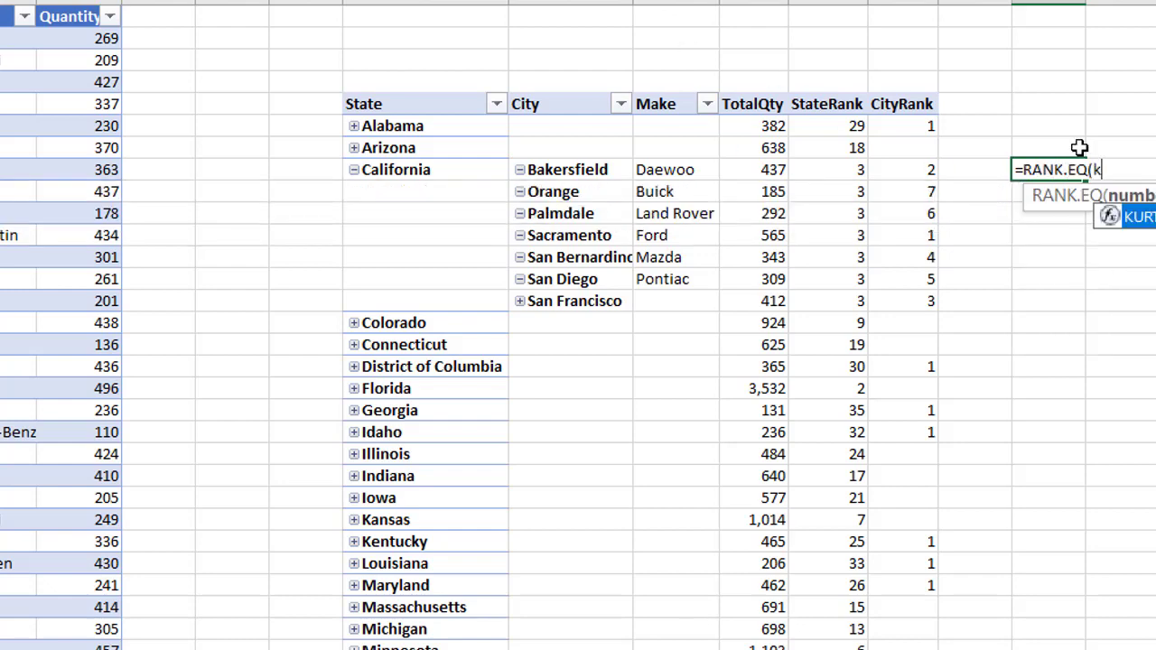
text(7,)
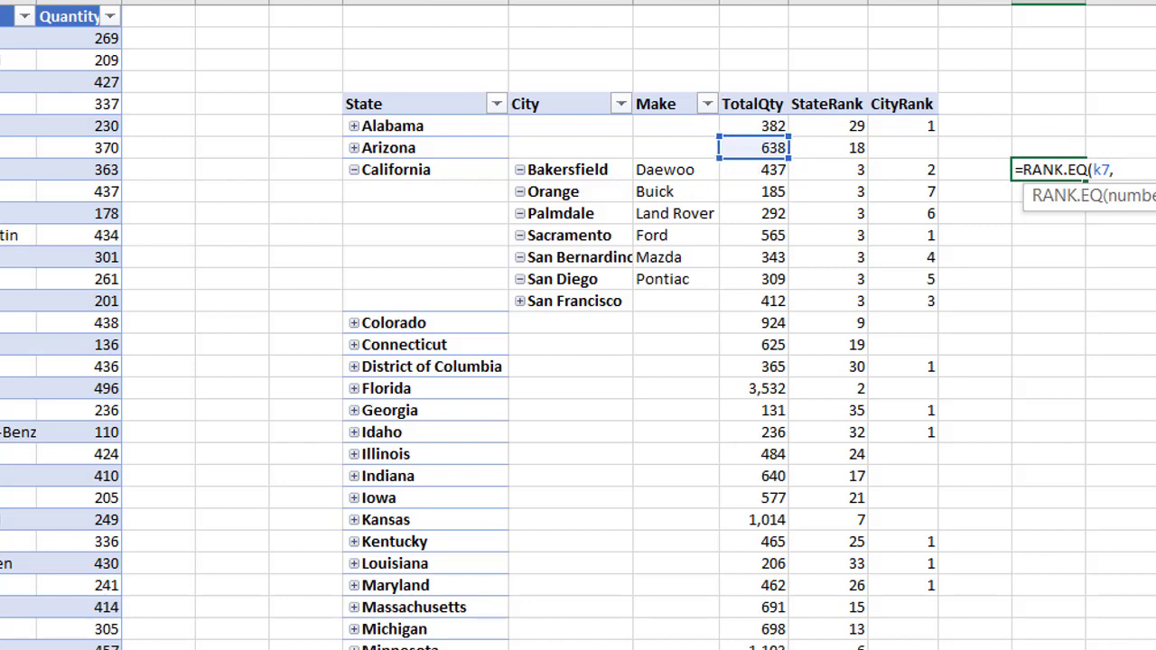
key(BackSpace)
key(BackSpace)
text(8,)
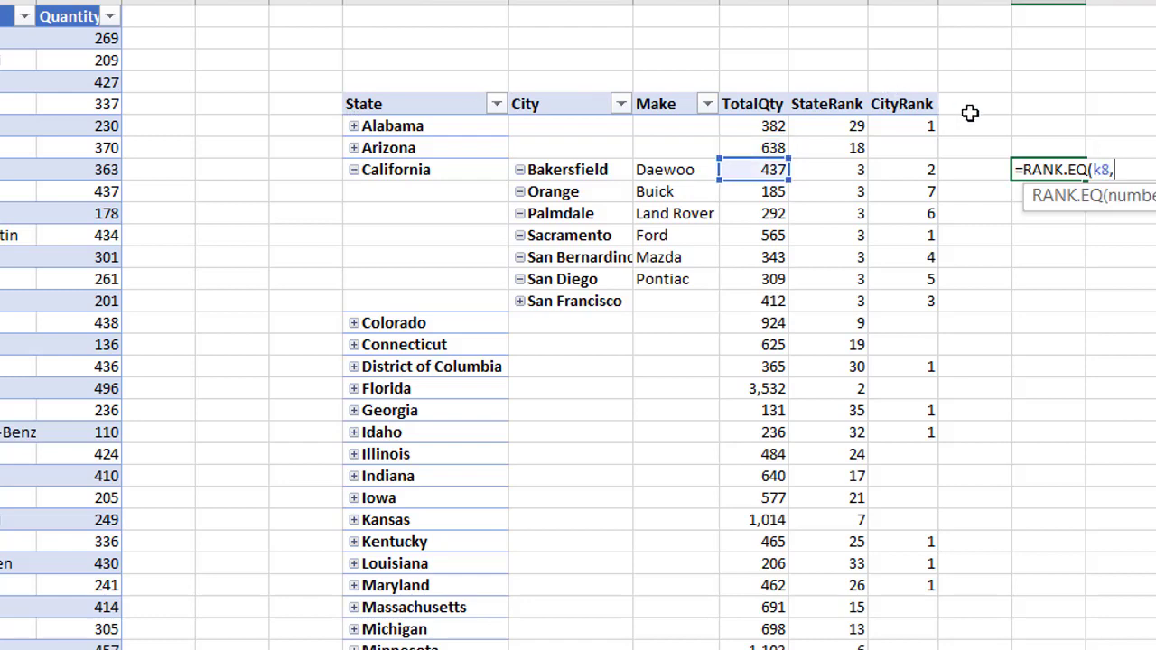
drag(748, 170, 732, 300)
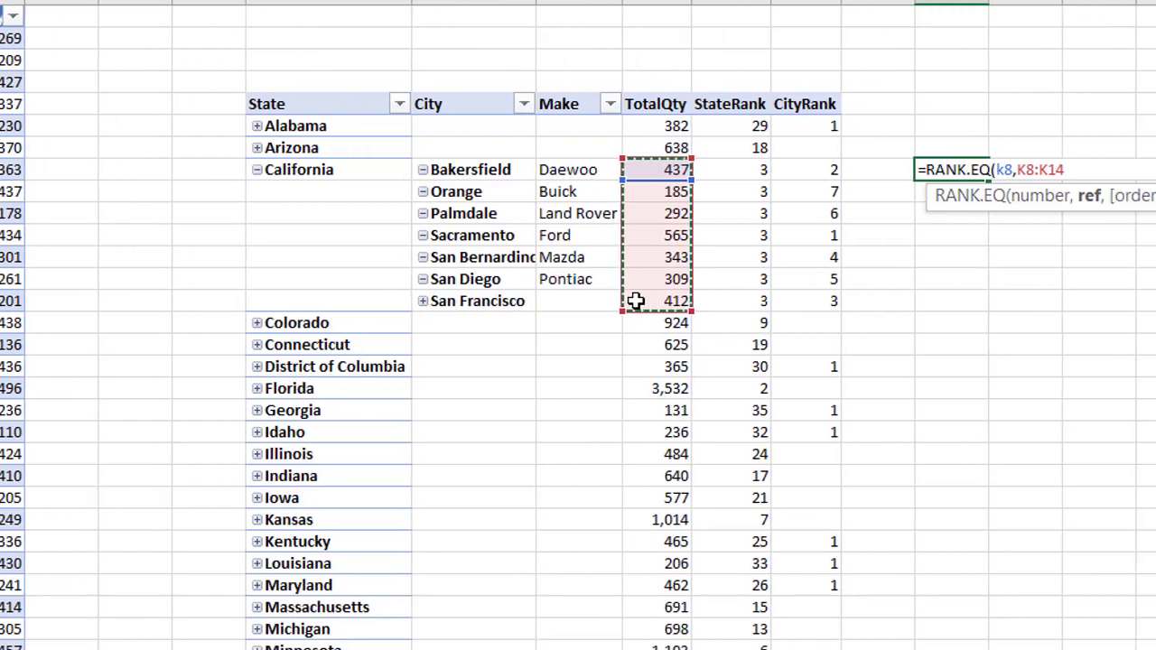
key(F4)
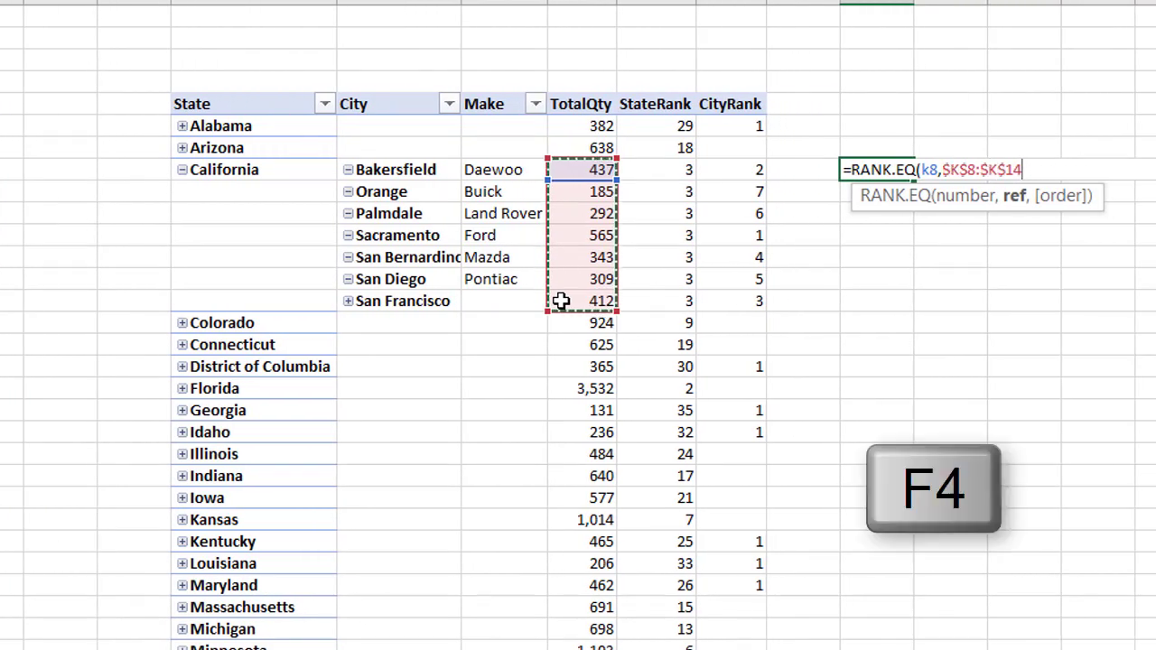
key(Return)
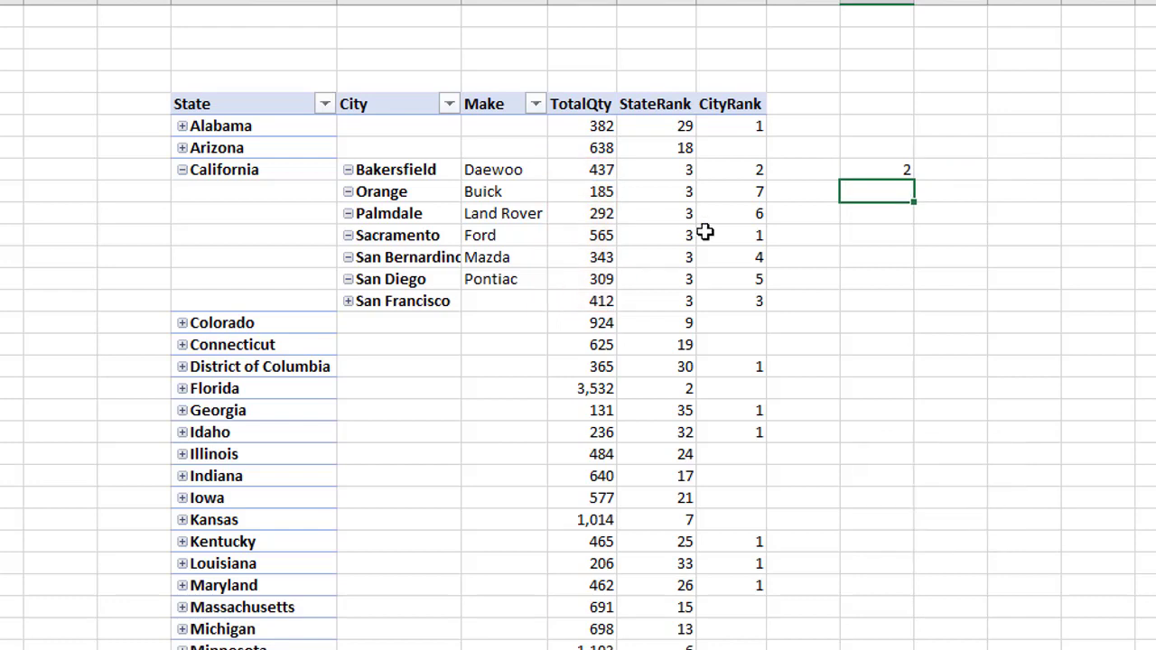
click(903, 177)
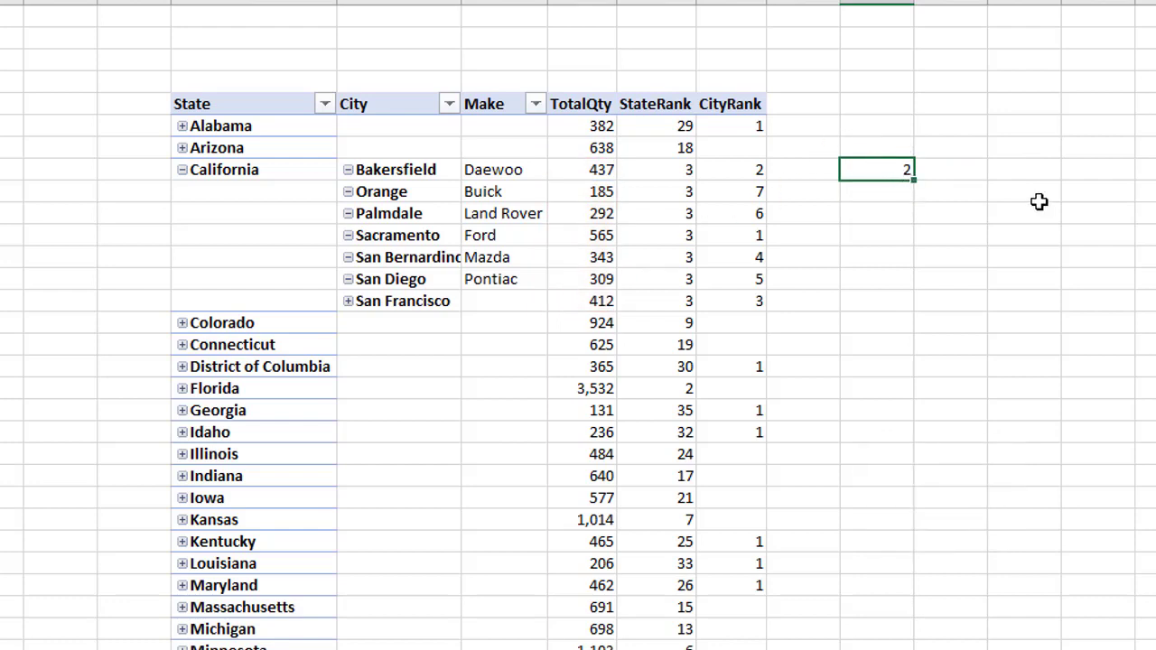
drag(915, 181, 880, 310)
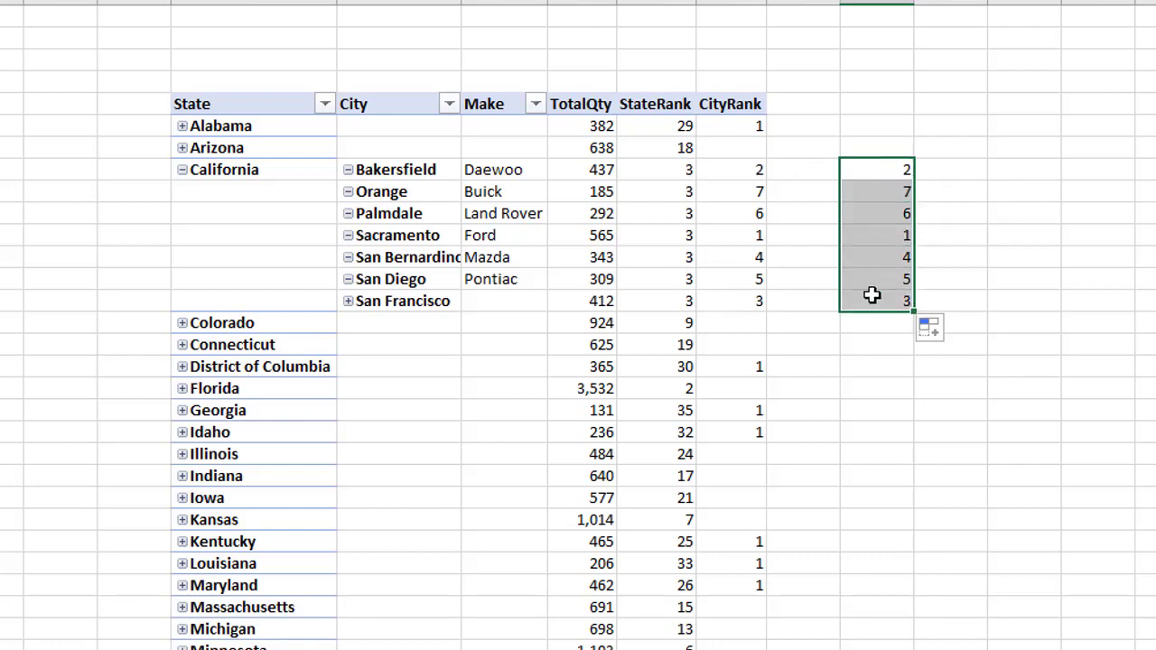
Clear the RANK.EQ check cells and expand San Francisco in the PivotTable again
key(Delete)
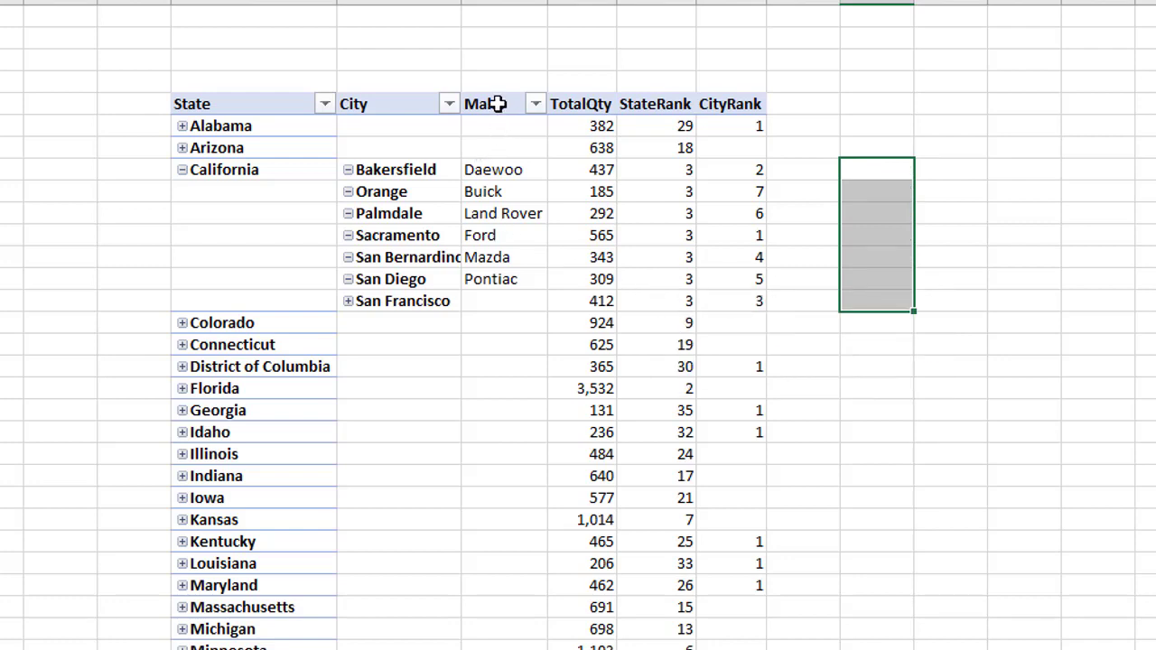
click(347, 301)
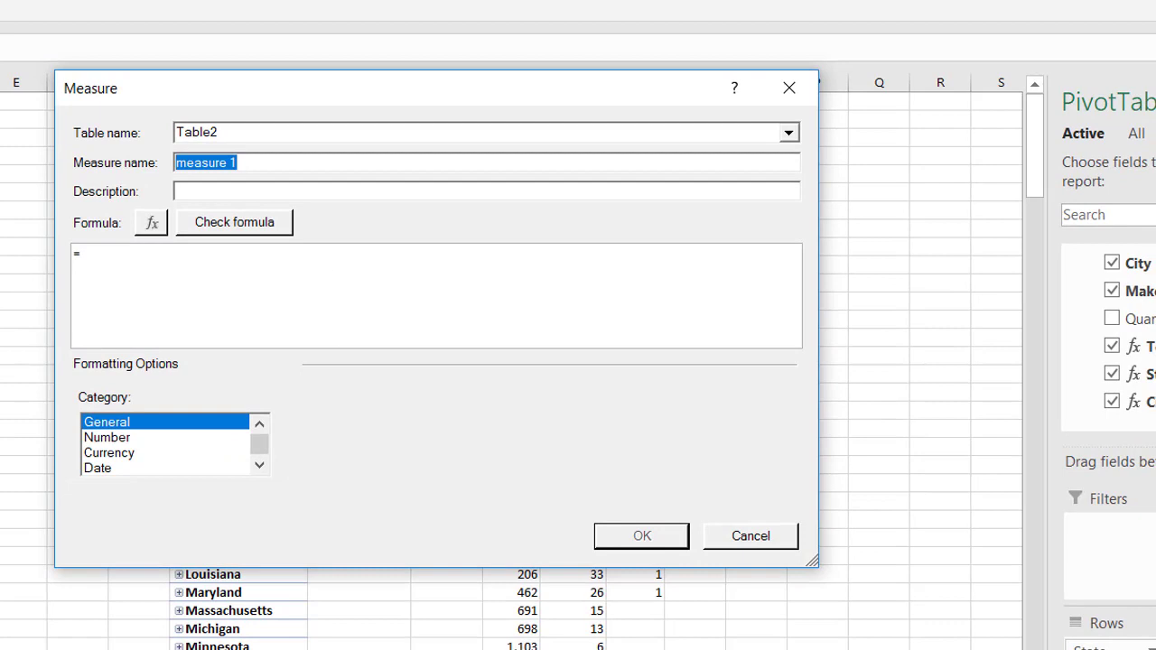
Name the new Table2 measure MakeRank and paste in the copied StateRank formula with a single leading equals sign
text(MakeRank)
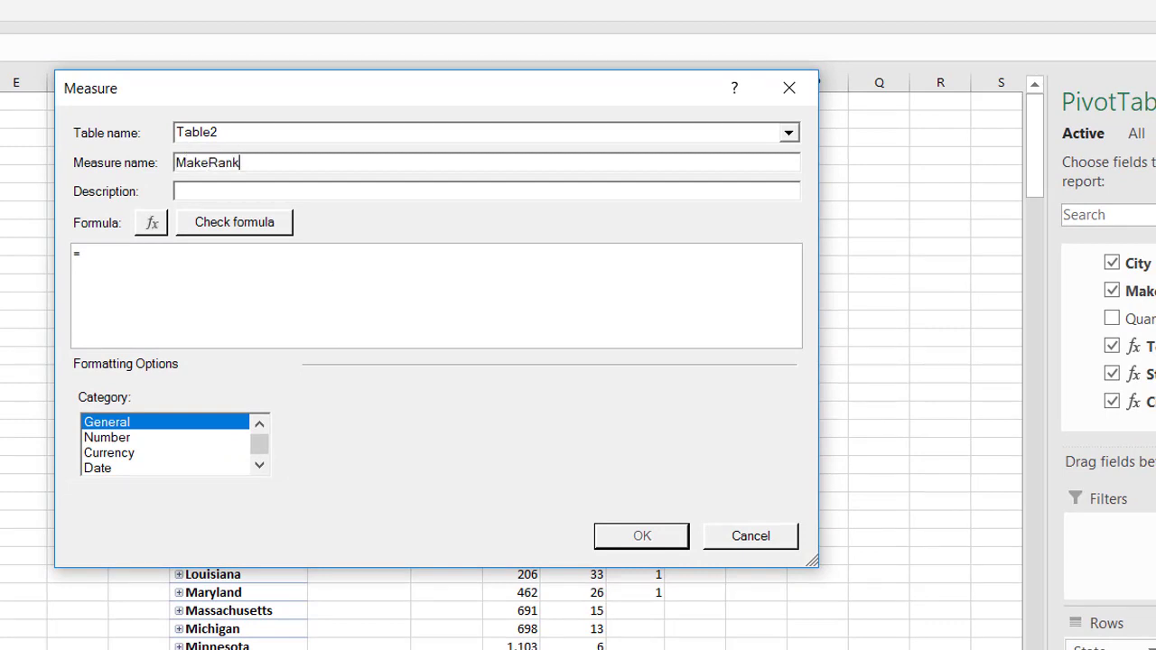
click(105, 254)
text(=IF(HASONEVALUE(Table2[State]),RANKX(all(Table2[State]),CALCULATE([TotalQty],ALL(Table2[City],Table2[Make])))))
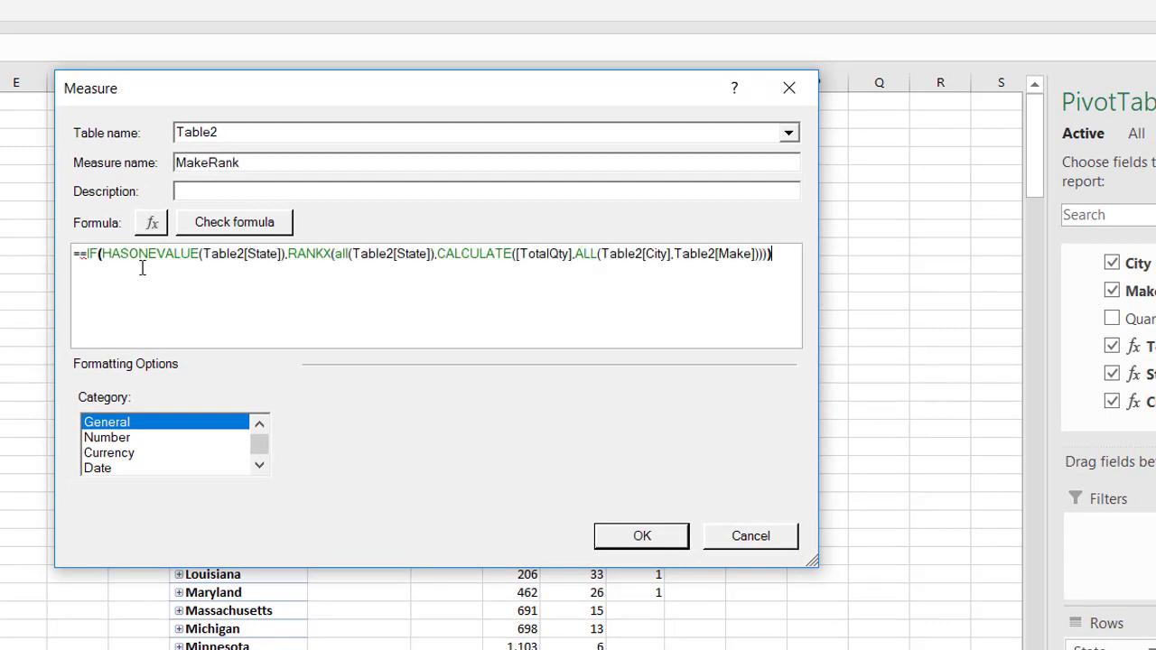
click(73, 254)
key(Delete)
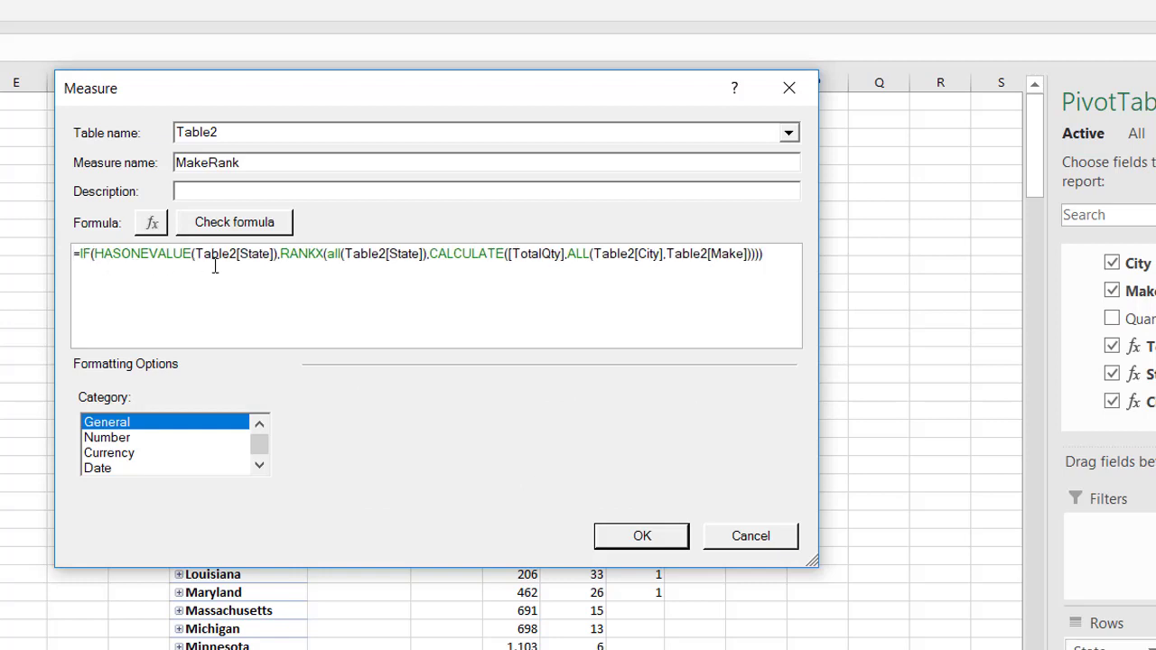
Change the HASONEVALUE column in the MakeRank formula to Table2[Make]
click(272, 253)
key(BackSpace)
key(BackSpace)
key(BackSpace)
key(BackSpace)
key(BackSpace)
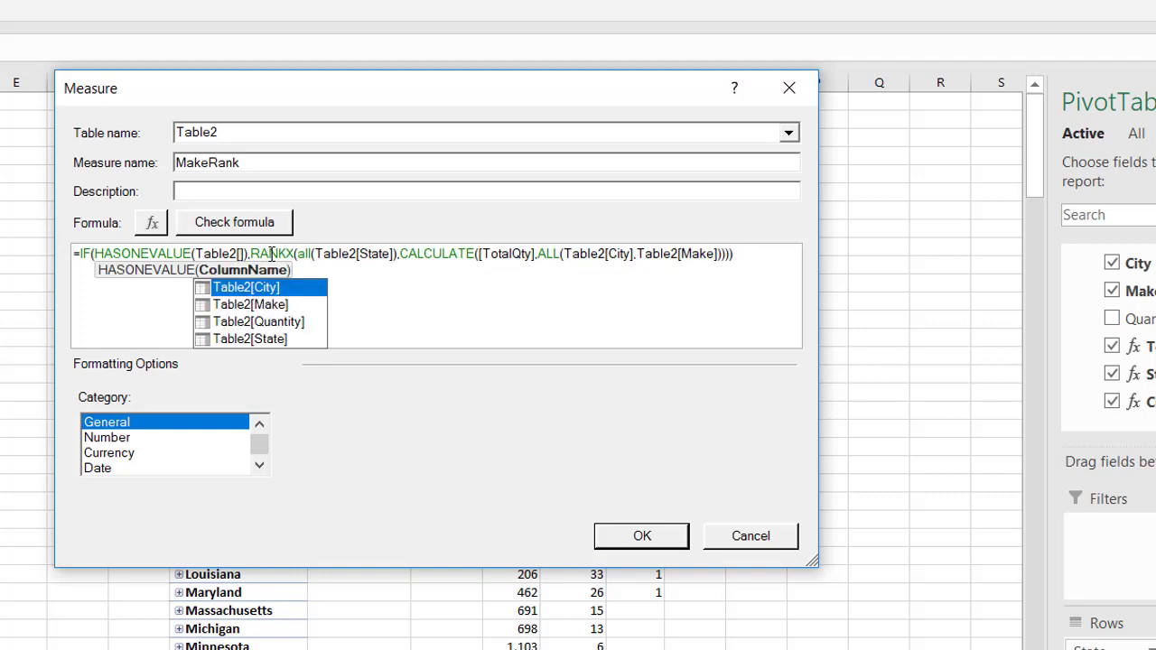
double_click(272, 306)
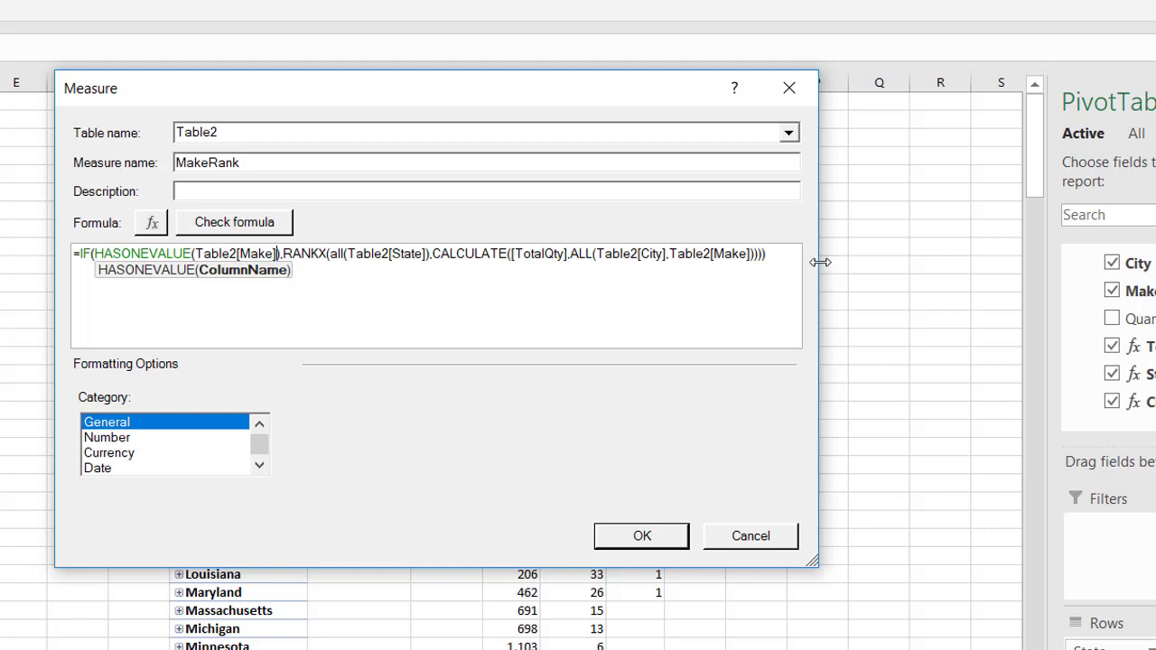
Delete the whole CALCULATE expression and the closing parentheses after it from the MakeRank formula
drag(774, 254, 435, 254)
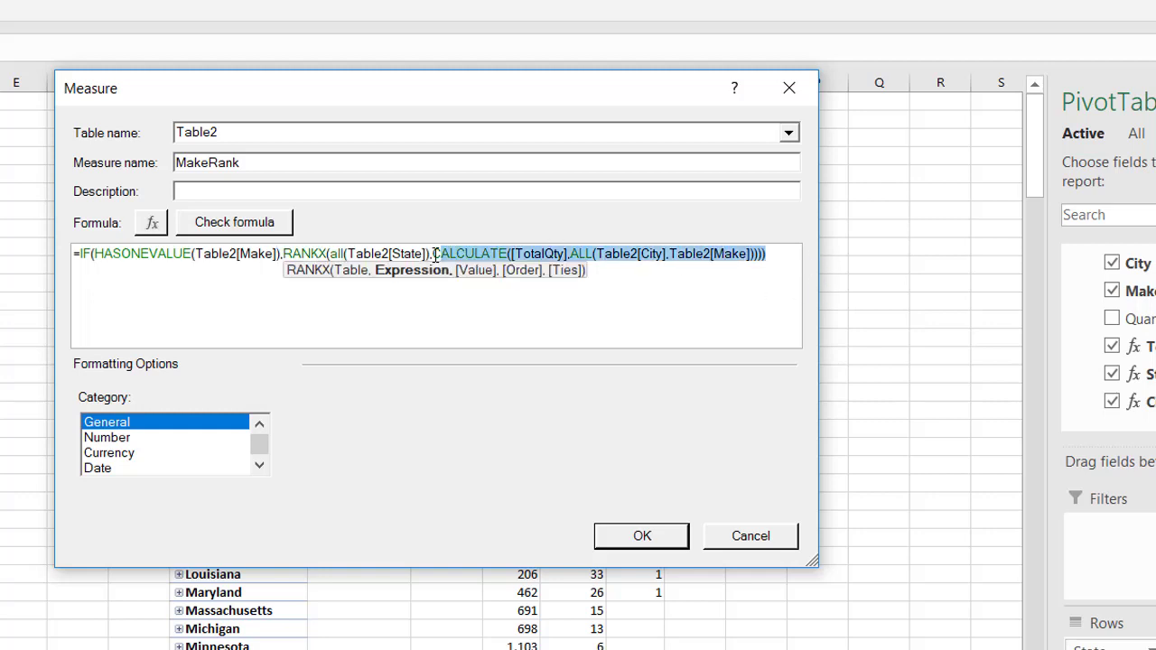
key(BackSpace)
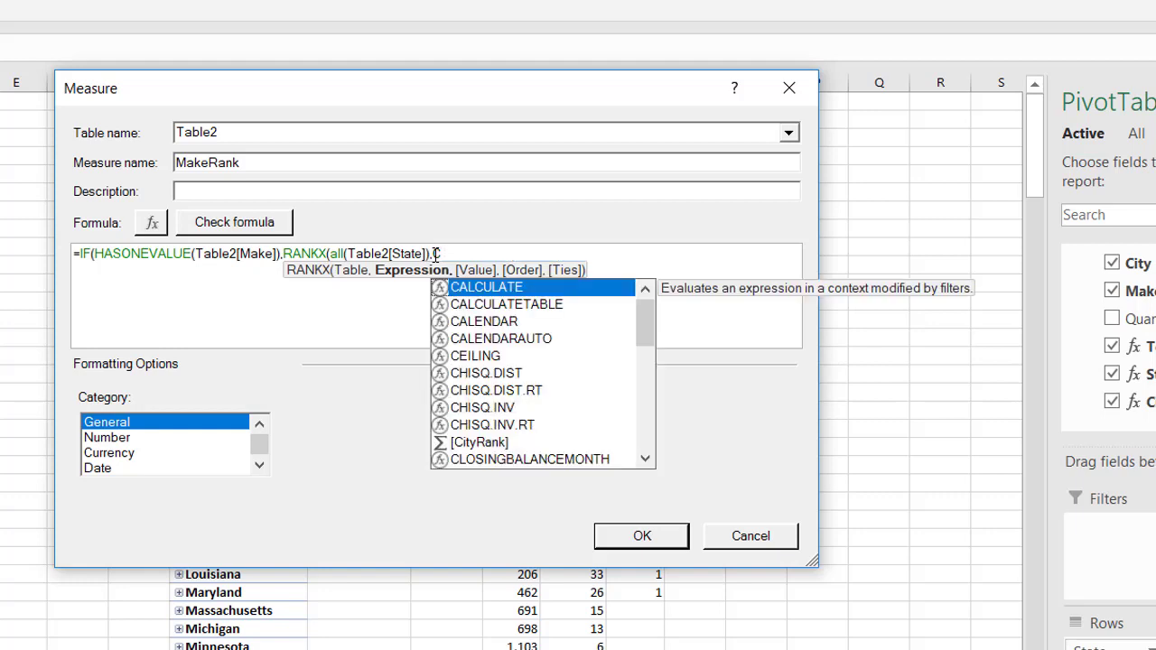
key(BackSpace)
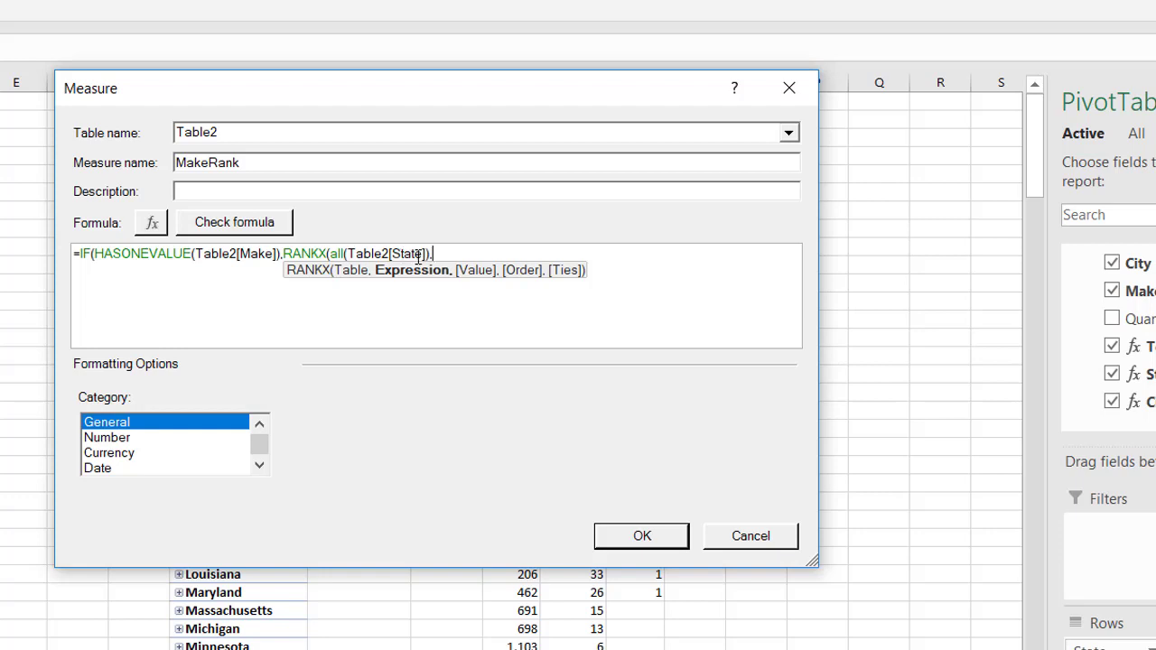
Change the column in the ALL table argument of MakeRank's RANKX to Table2[Make]
click(422, 254)
key(BackSpace)
key(BackSpace)
key(BackSpace)
key(BackSpace)
key(BackSpace)
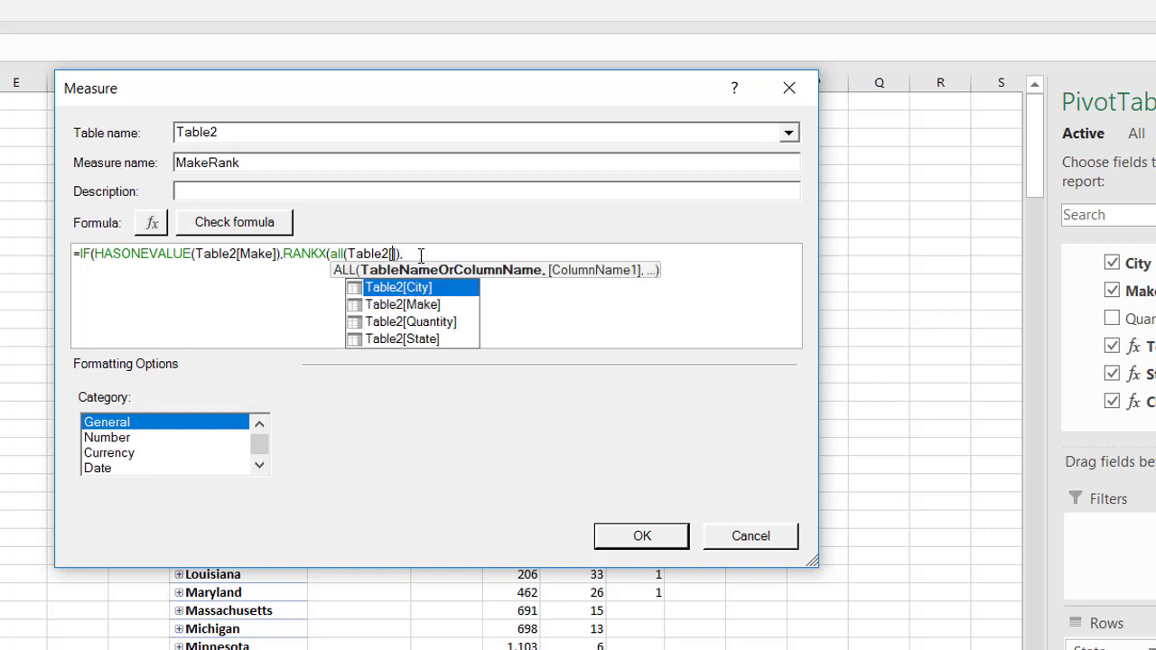
double_click(425, 304)
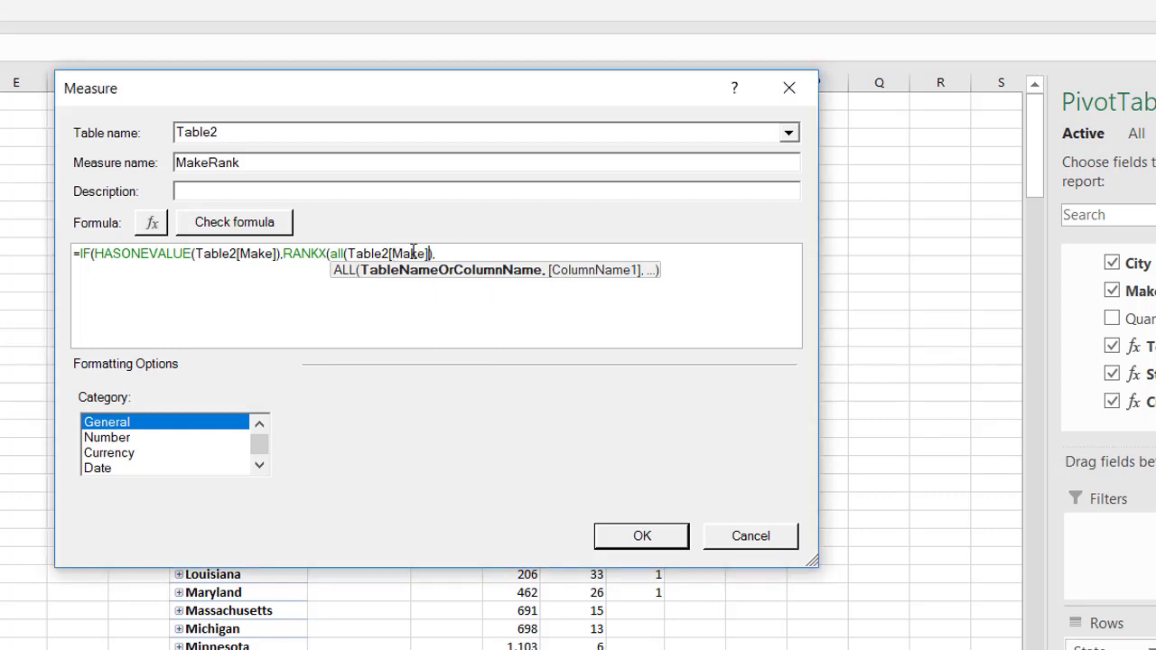
Complete MakeRank's RANKX with the [TotalQty] measure as its expression, close the RANKX and IF parentheses, and check the formula for errors
click(449, 252)
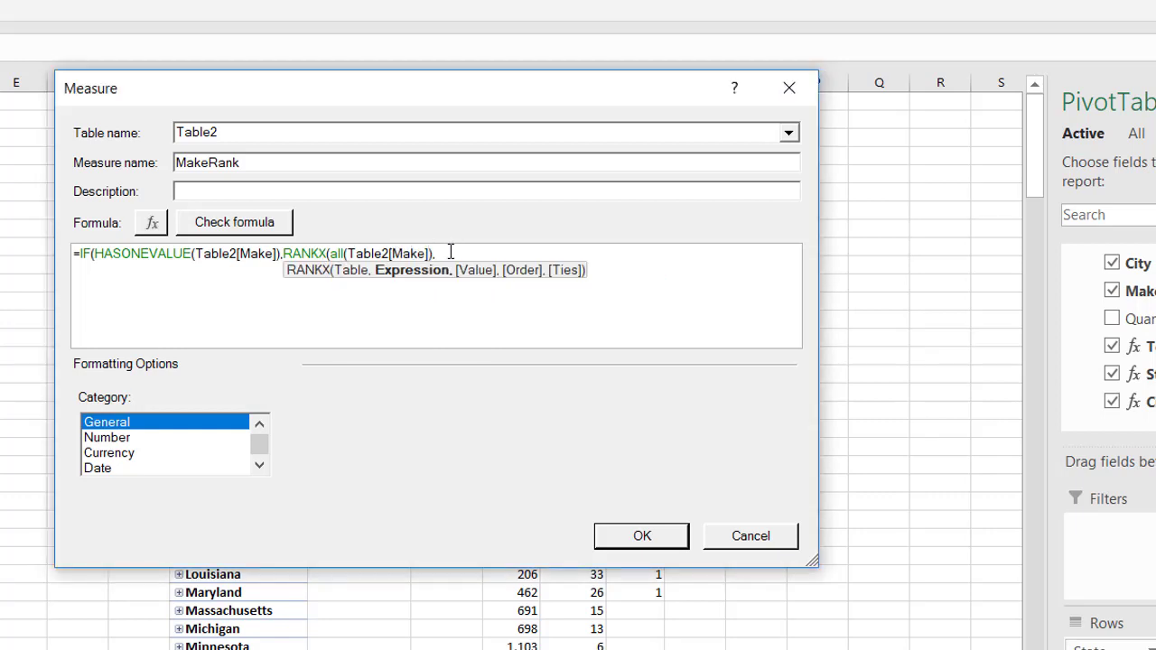
text(tot)
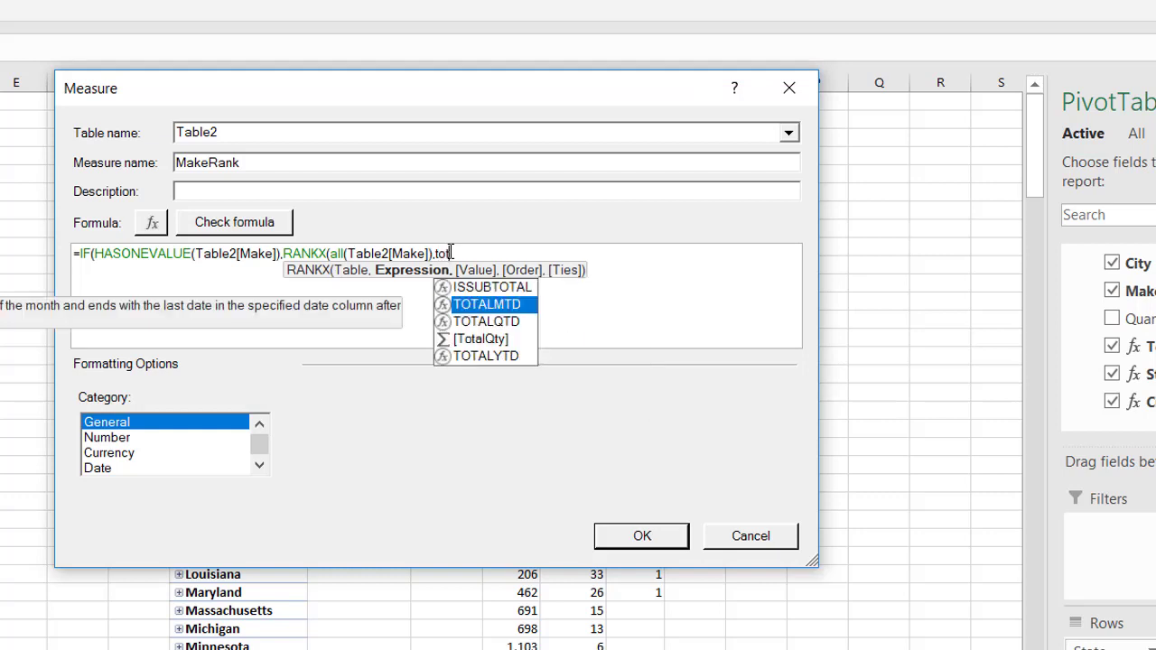
double_click(458, 339)
text())
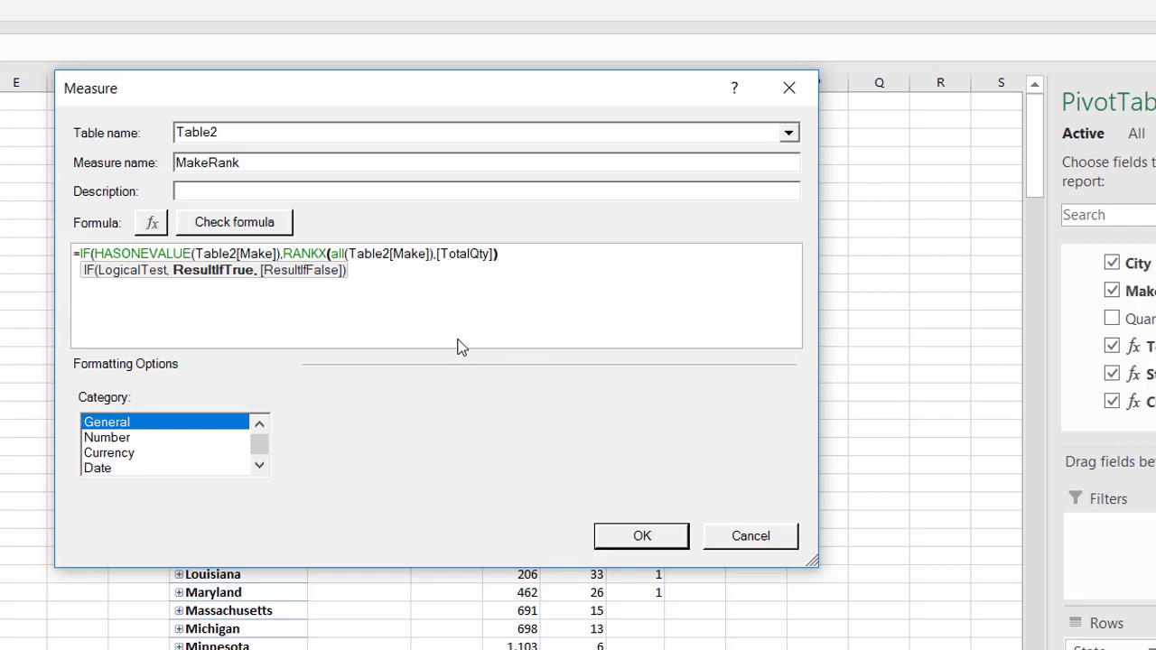
text())
click(223, 230)
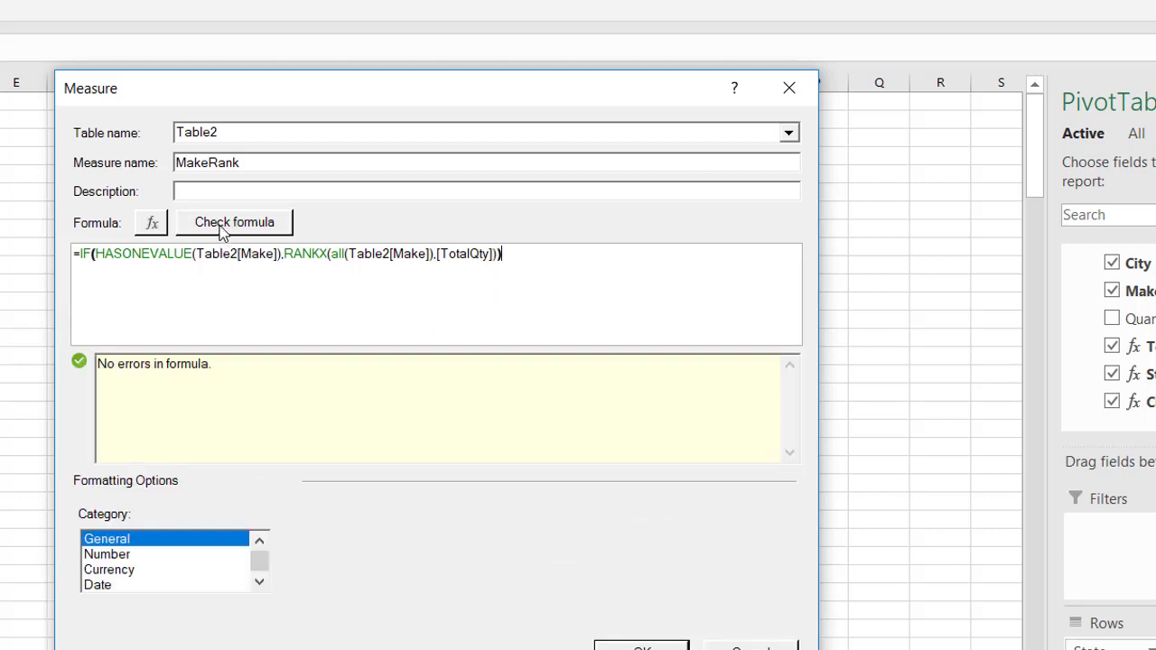
Format the MakeRank measure as a Whole Number with the 1000 separator and save it to the PivotTable
click(115, 554)
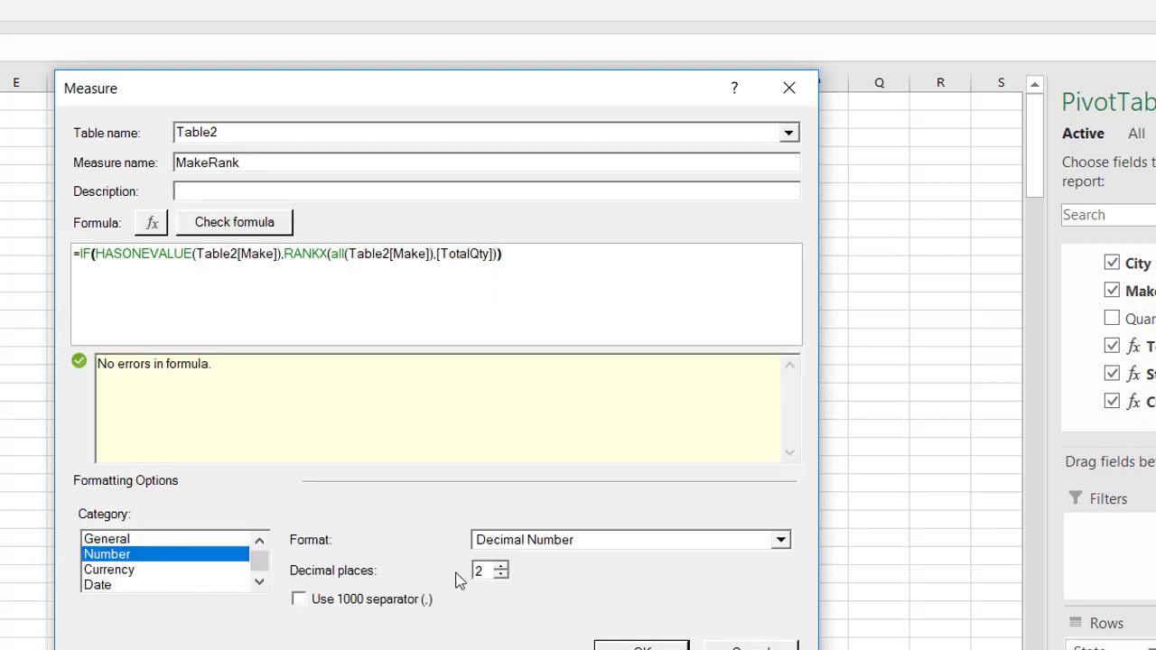
click(579, 545)
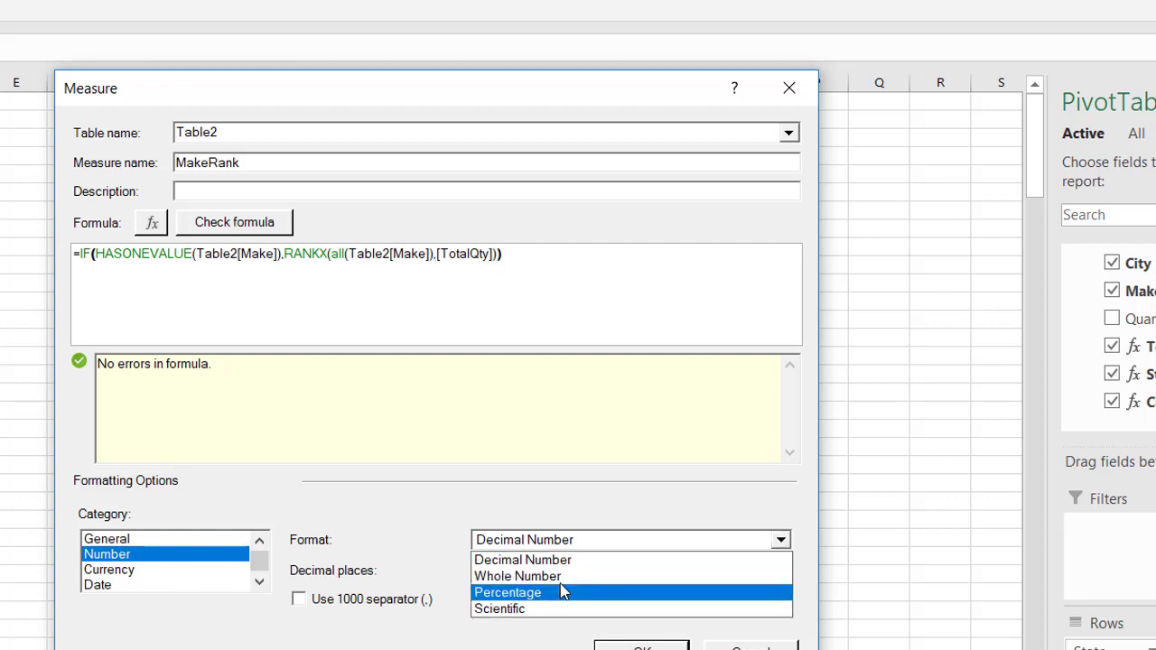
click(560, 577)
click(392, 586)
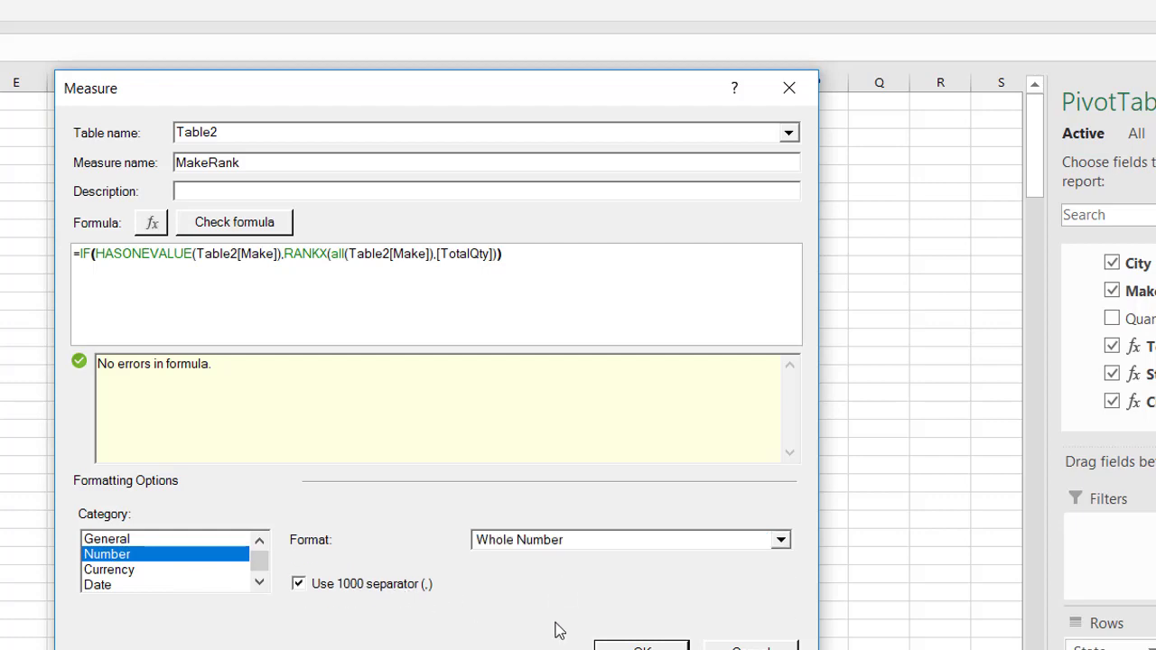
click(623, 645)
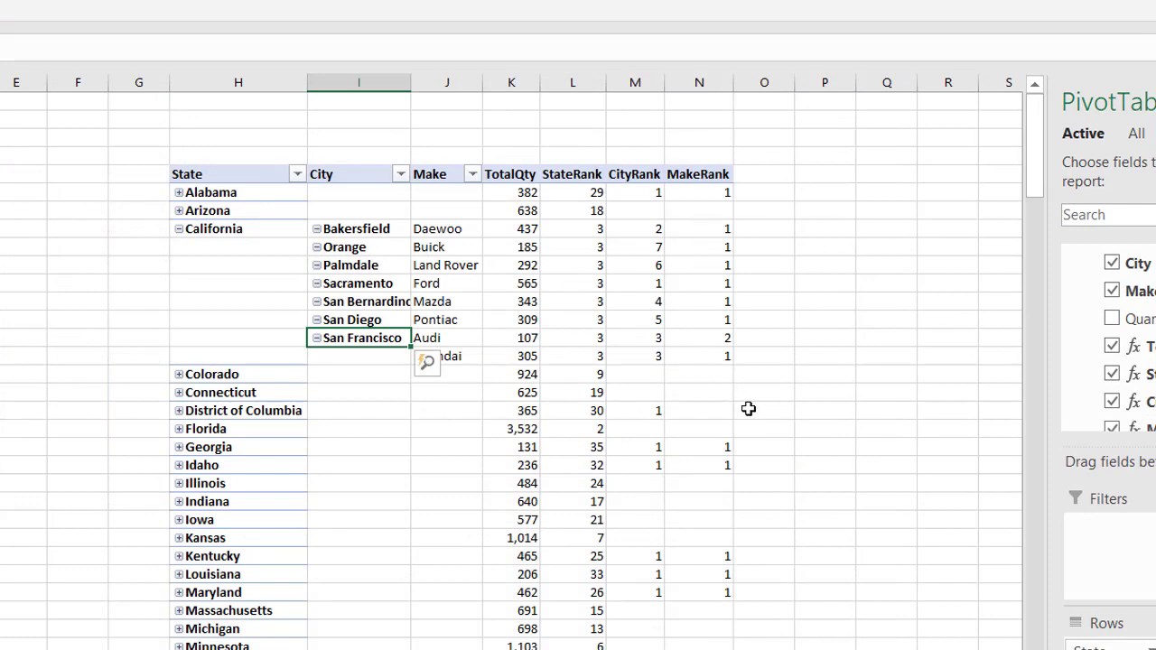
Compare the TotalQty and MakeRank values of the Audi and Hyundai rows under San Francisco
click(447, 359)
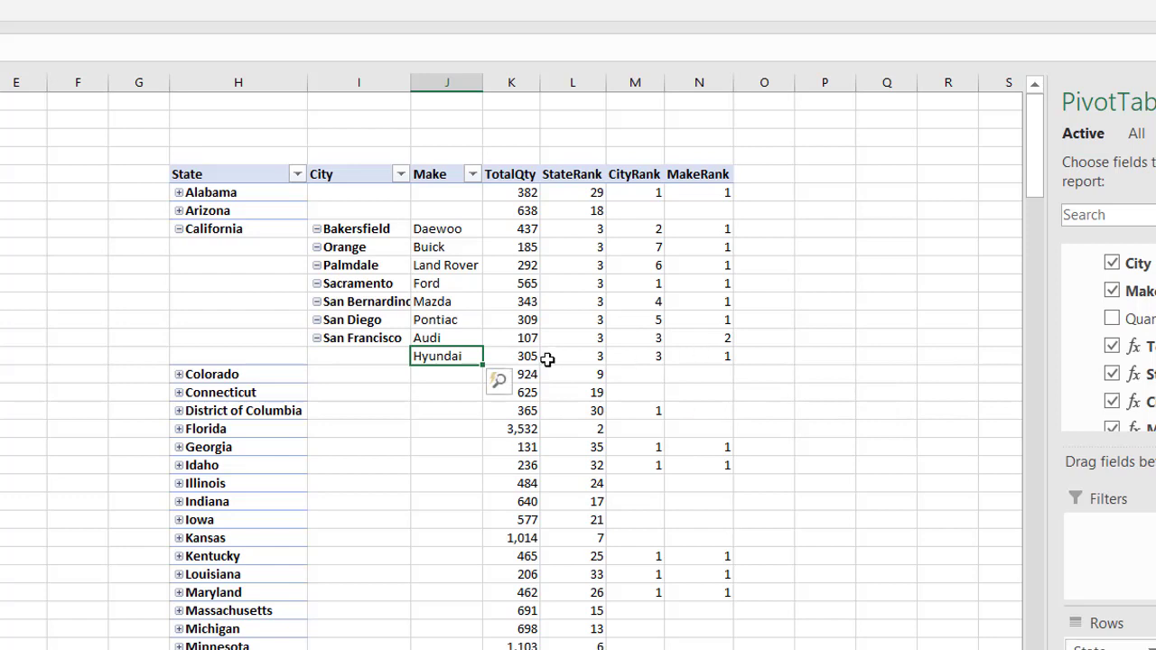
key(ctrl+shift+Up)
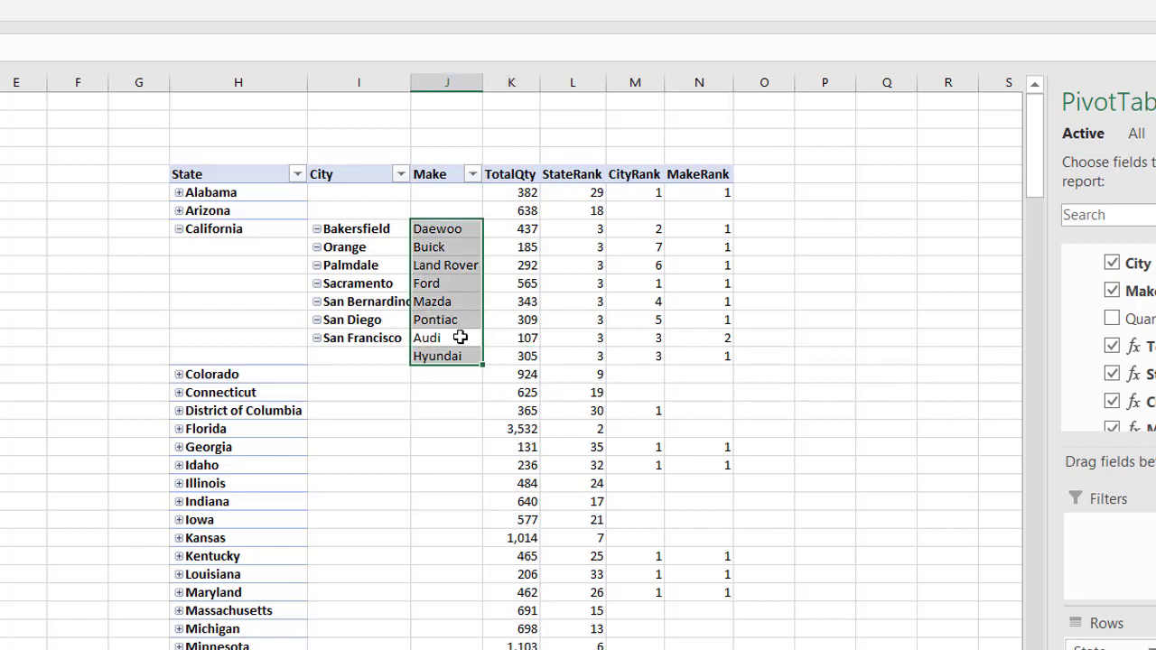
click(460, 337)
click(515, 335)
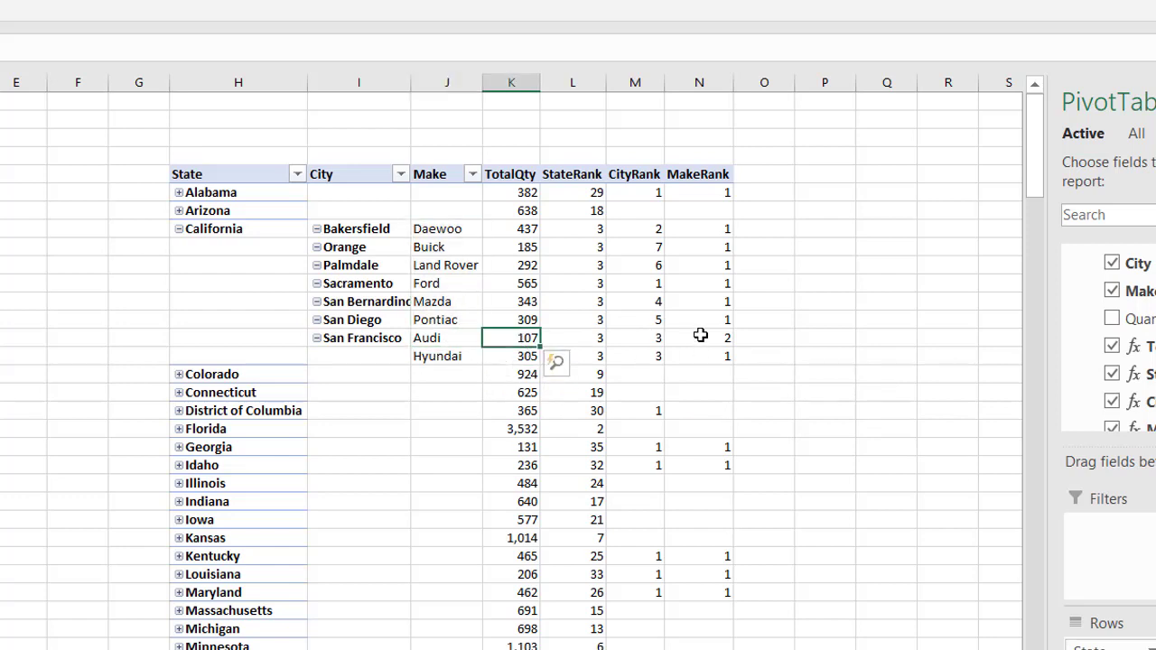
click(352, 281)
Collapse the entire State field of the PivotTable and check California's StateRank
click(223, 263)
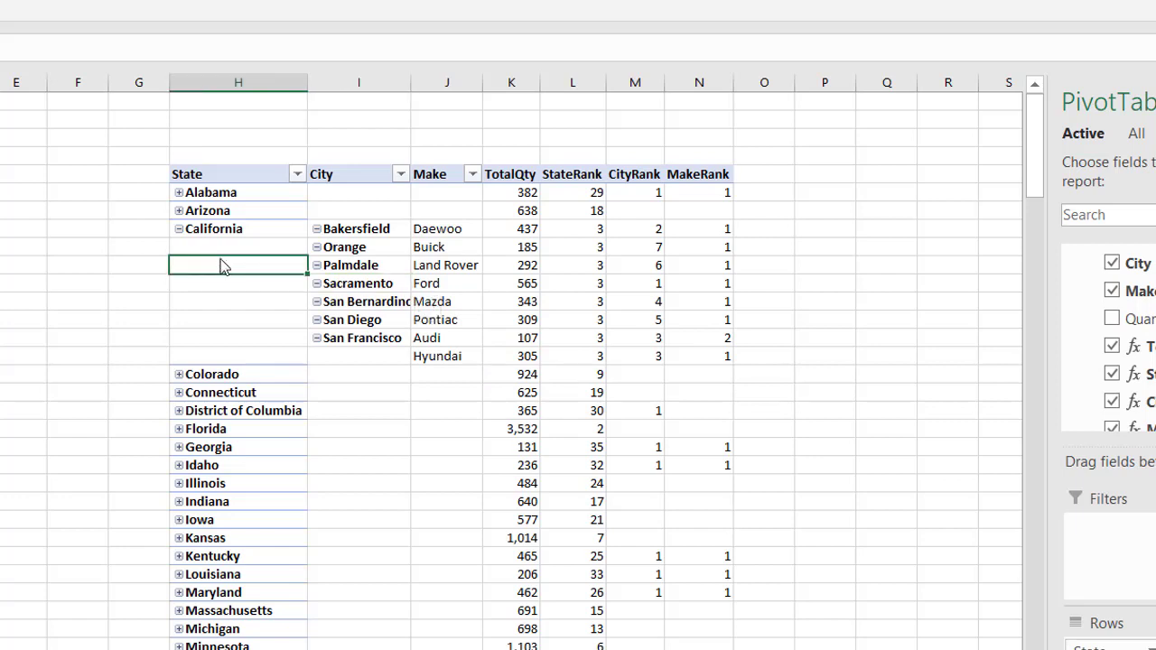
right_click(216, 235)
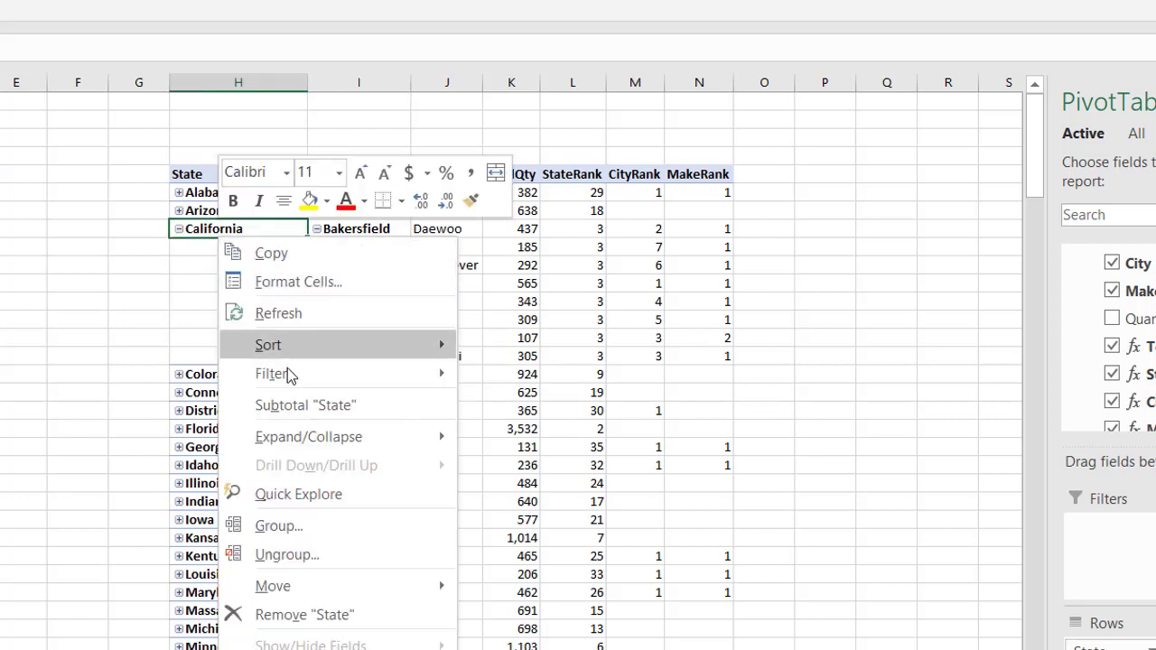
mouse_move(402, 442)
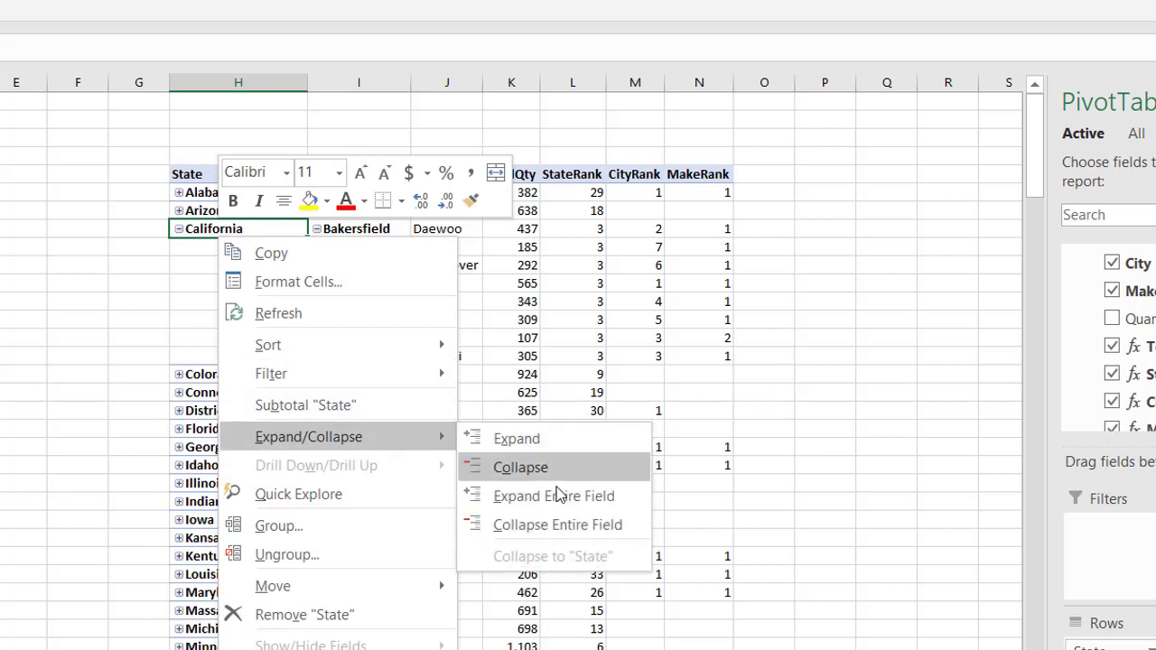
click(582, 525)
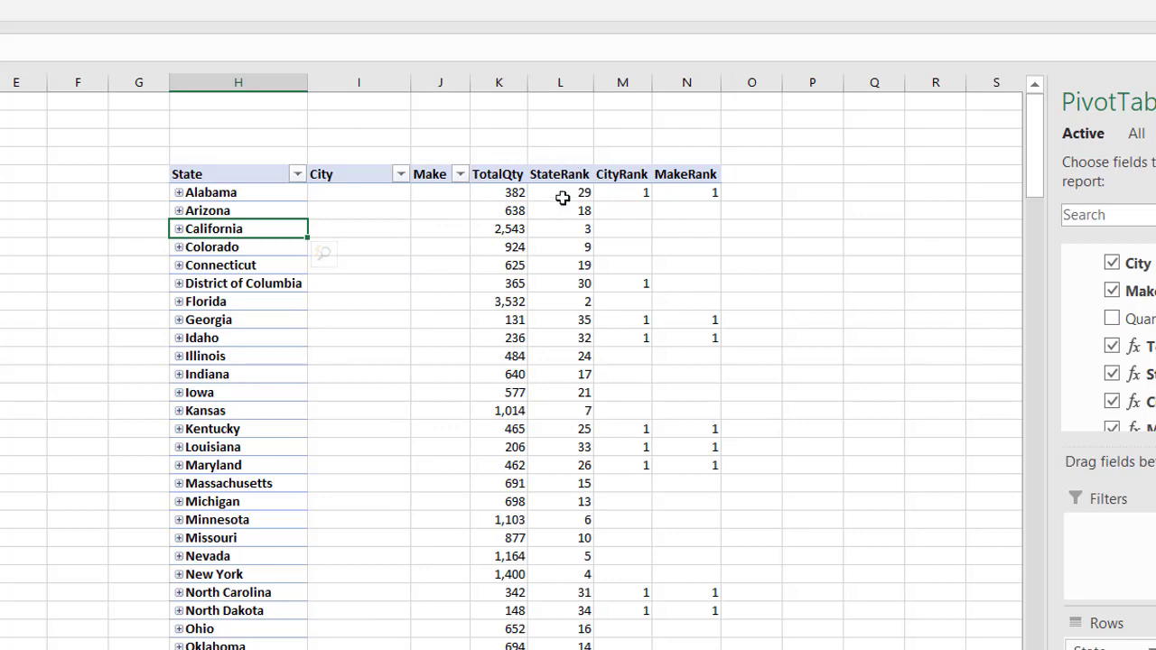
mouse_move(573, 229)
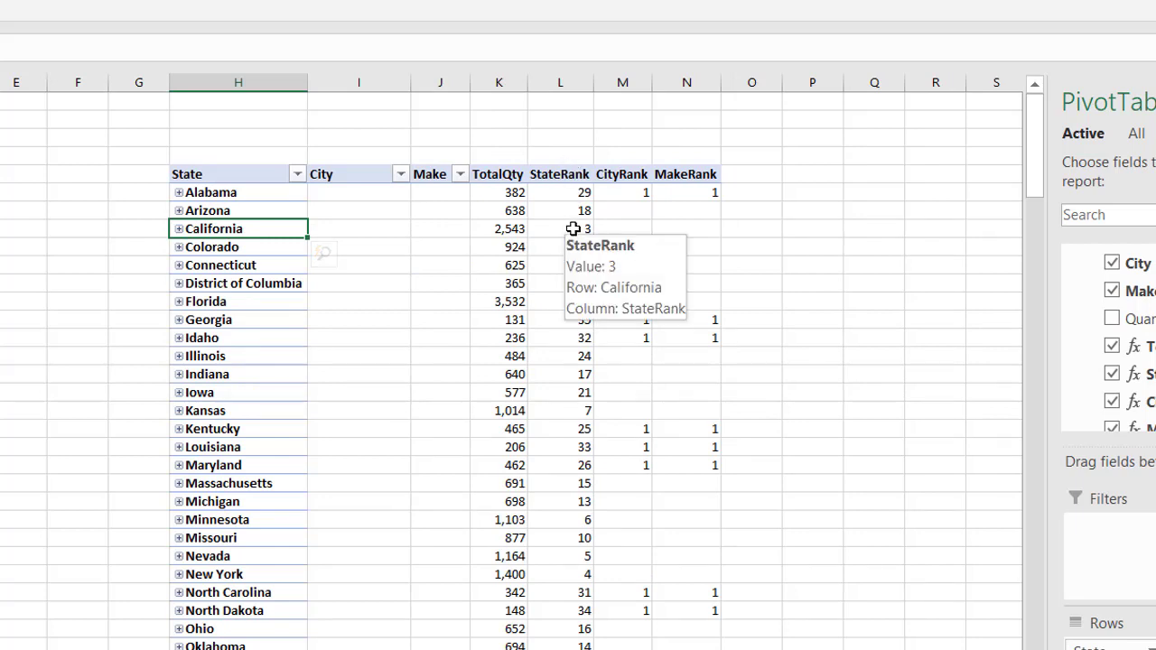
click(560, 231)
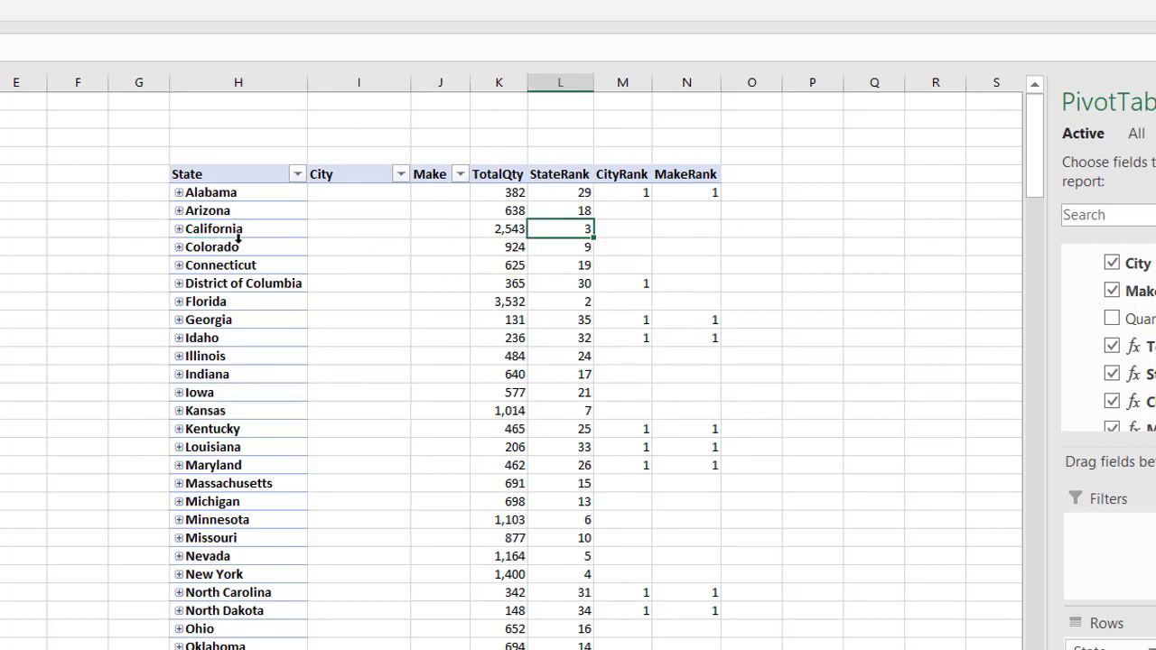
Expand California to its cities and makes, and collapse the Bakersfield city row
right_click(195, 229)
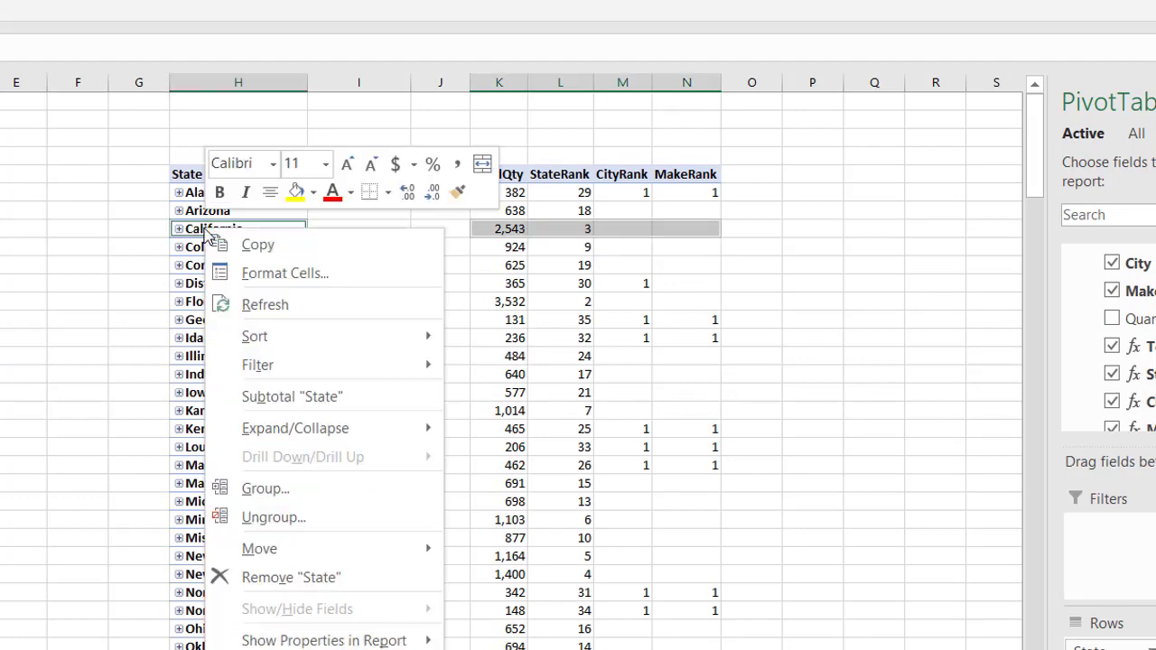
mouse_move(388, 437)
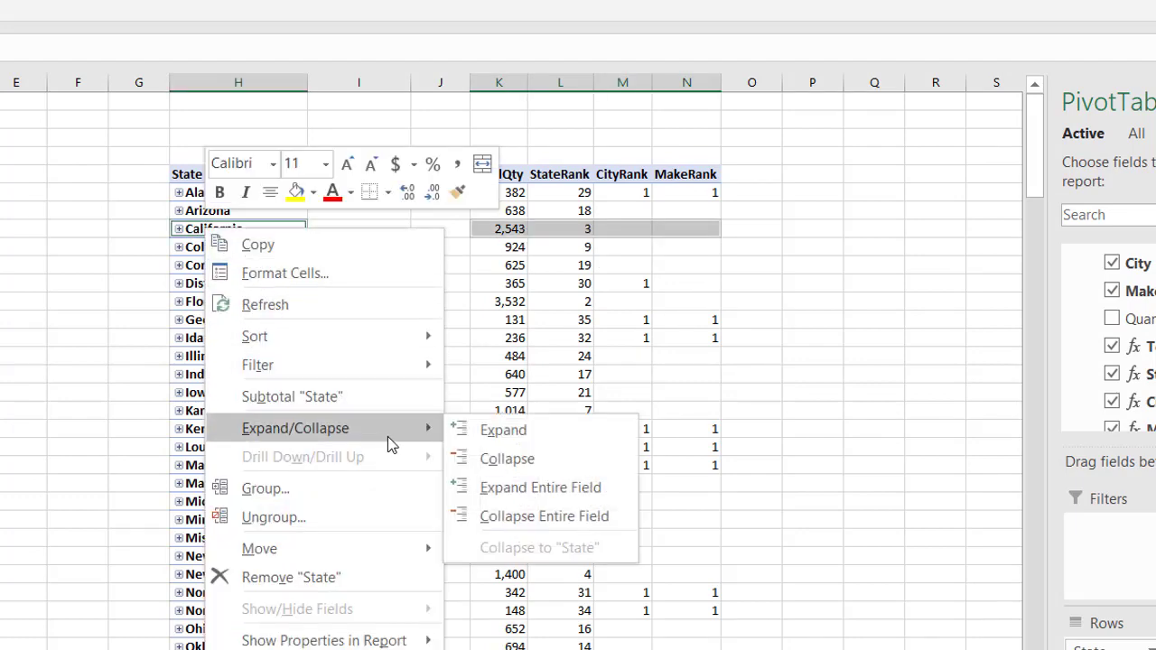
click(460, 433)
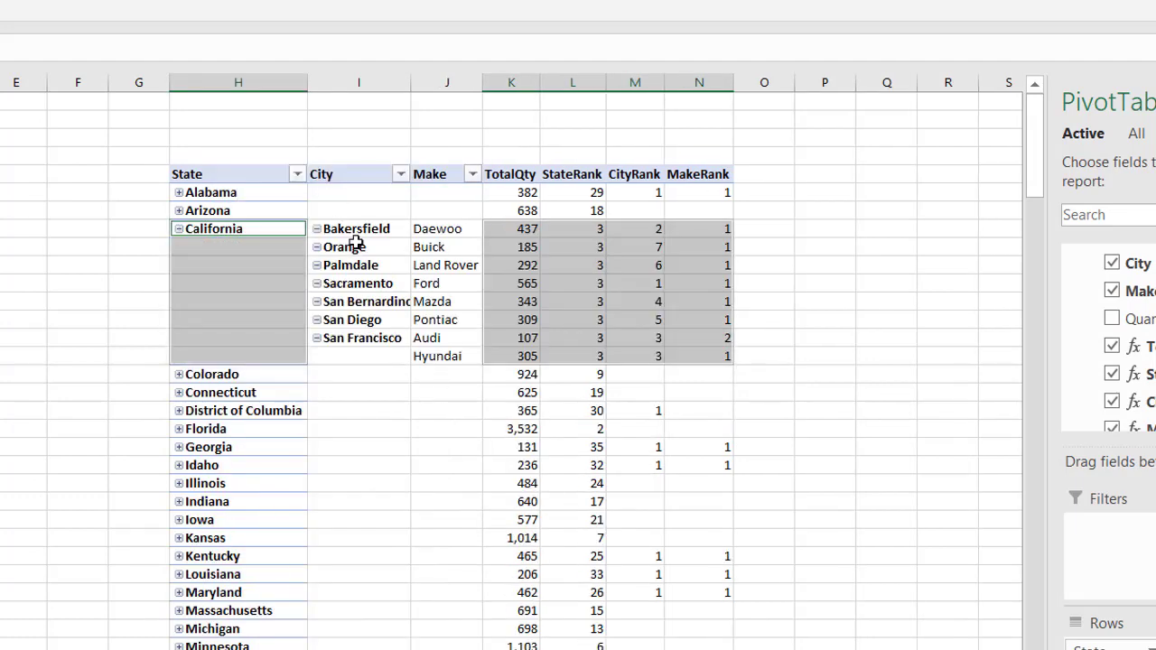
double_click(359, 231)
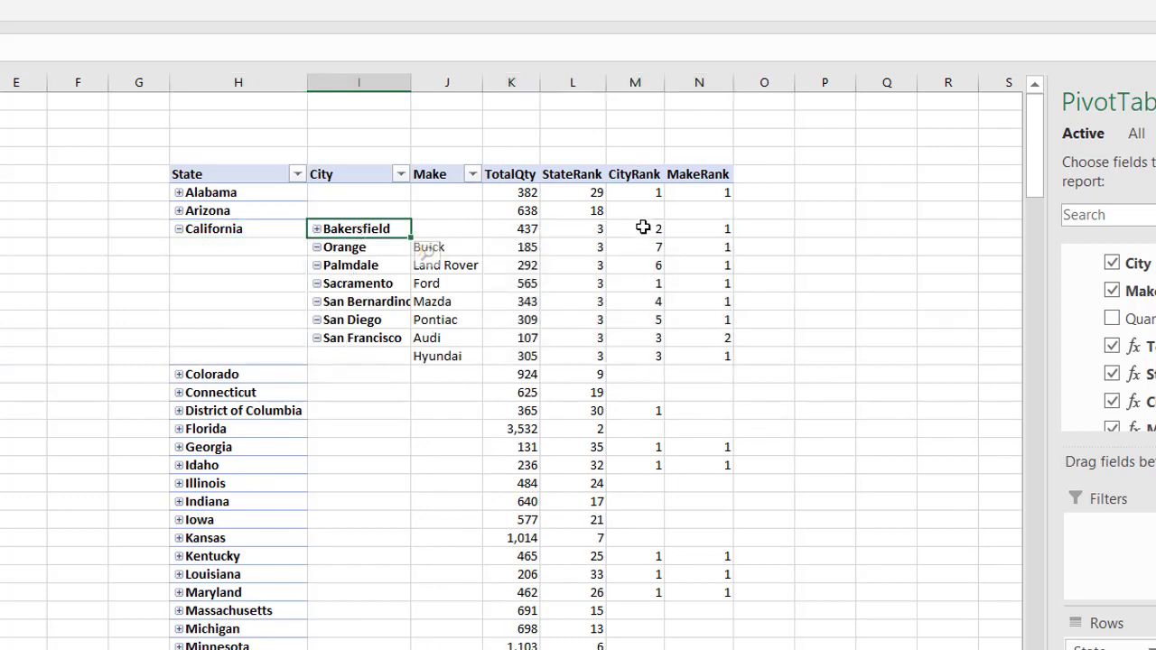
Examine the CityRank values of California's cities and the MakeRank of San Francisco's Audi and Hyundai
drag(642, 228, 631, 352)
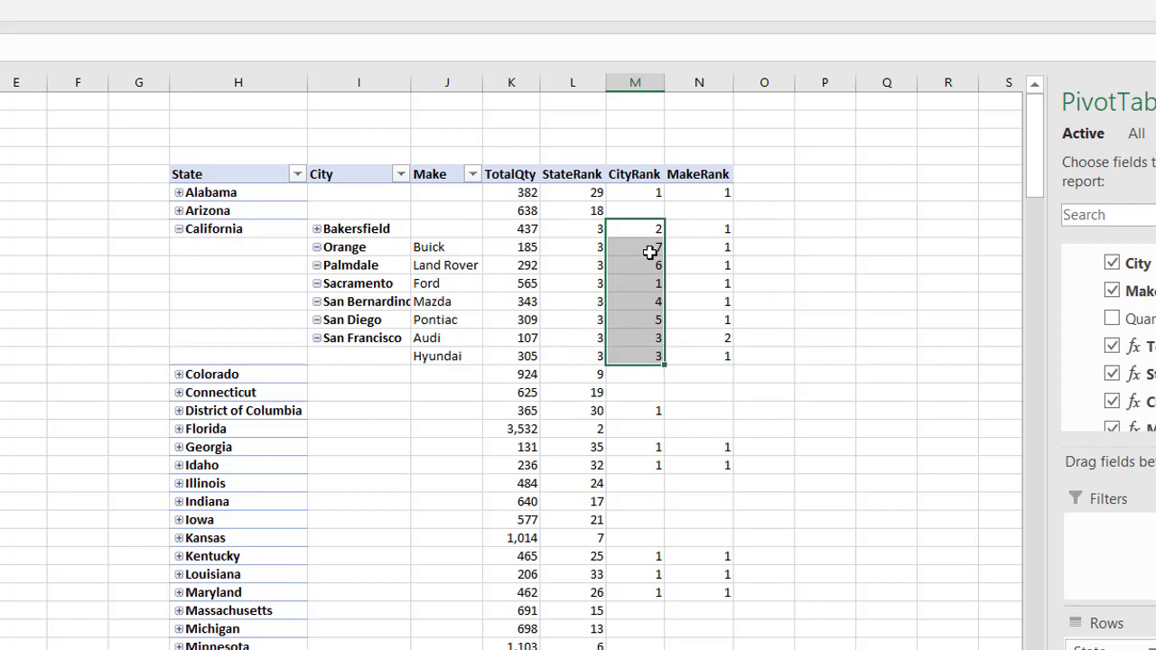
click(375, 268)
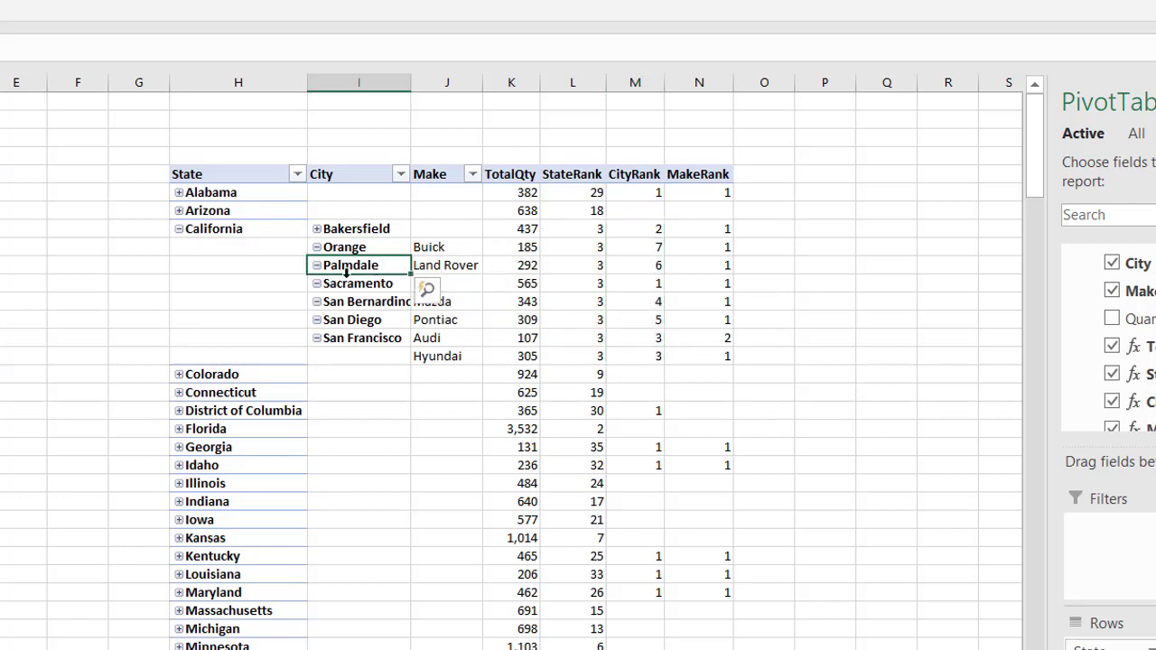
click(650, 283)
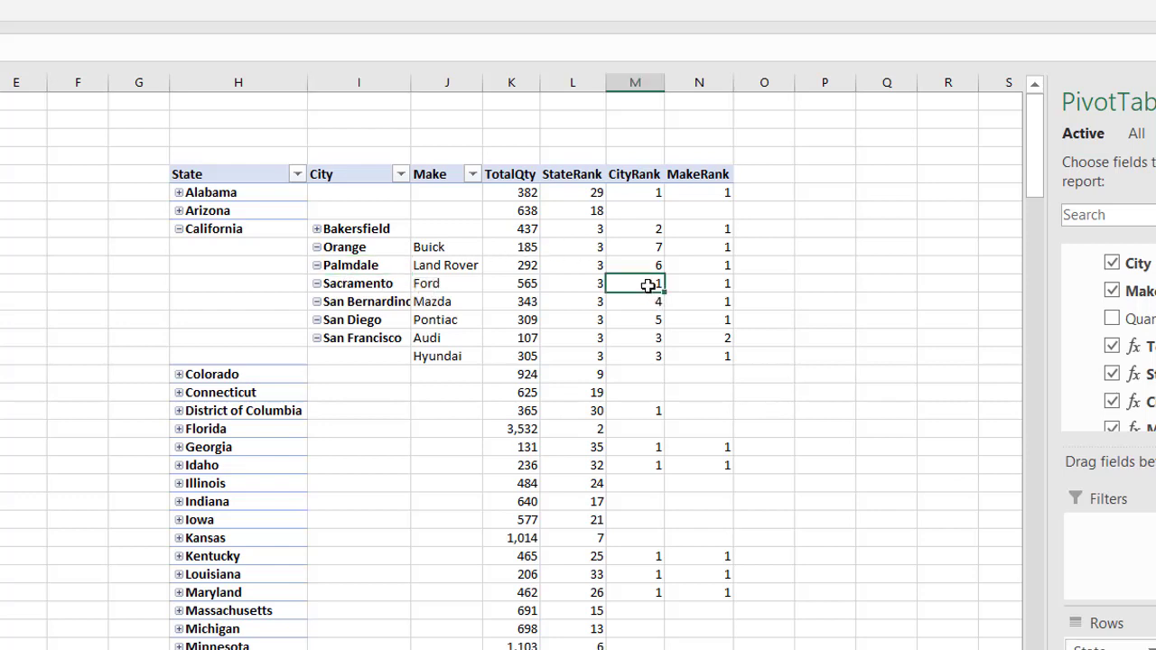
click(385, 339)
drag(628, 342, 626, 350)
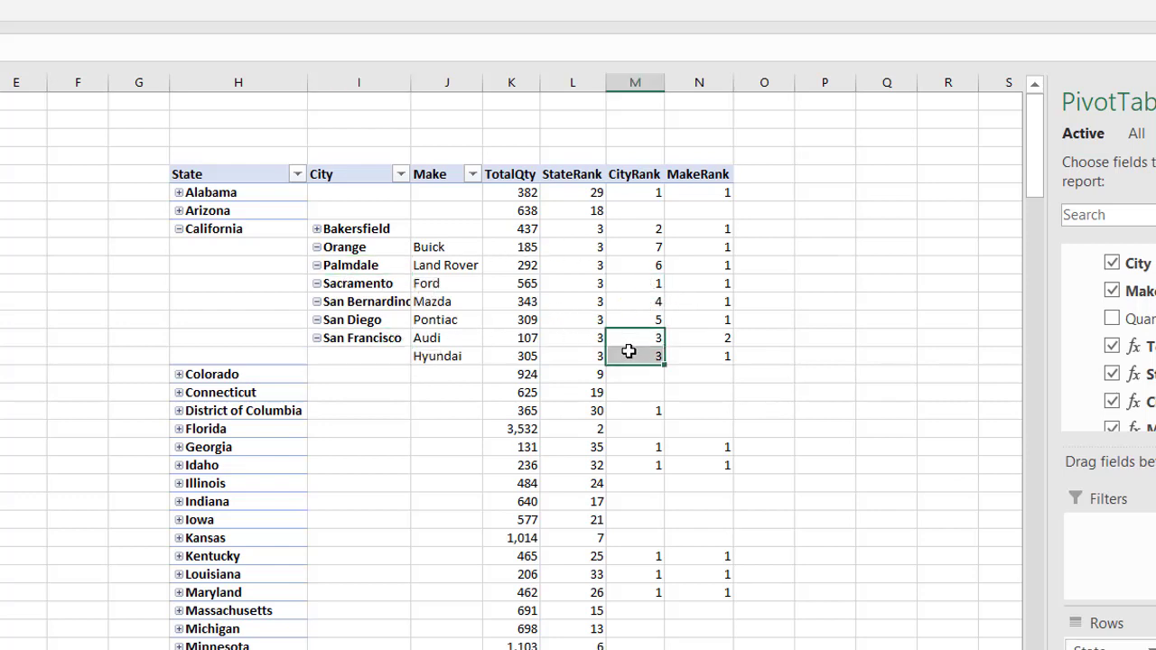
click(439, 340)
click(452, 356)
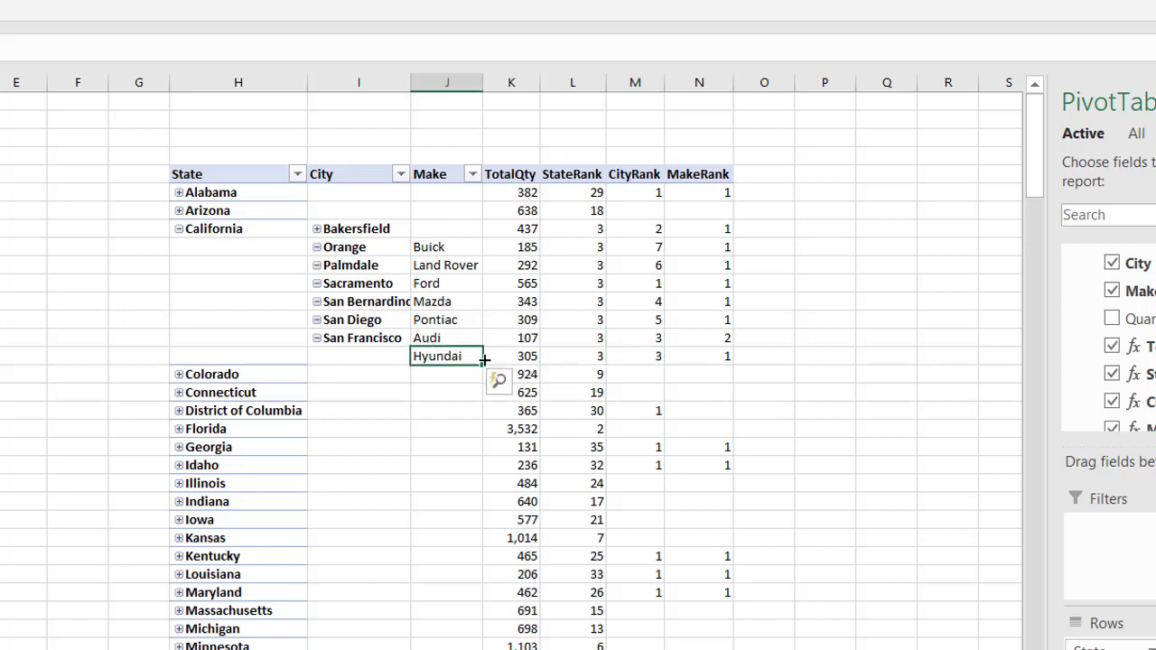
click(699, 357)
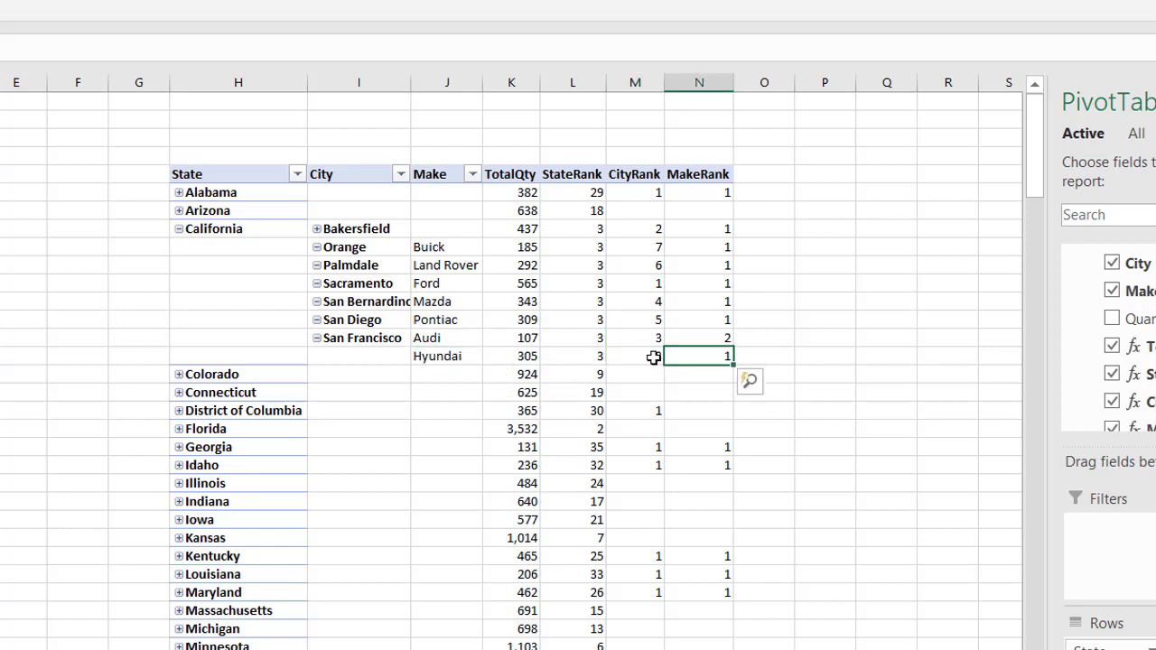
click(444, 338)
click(701, 338)
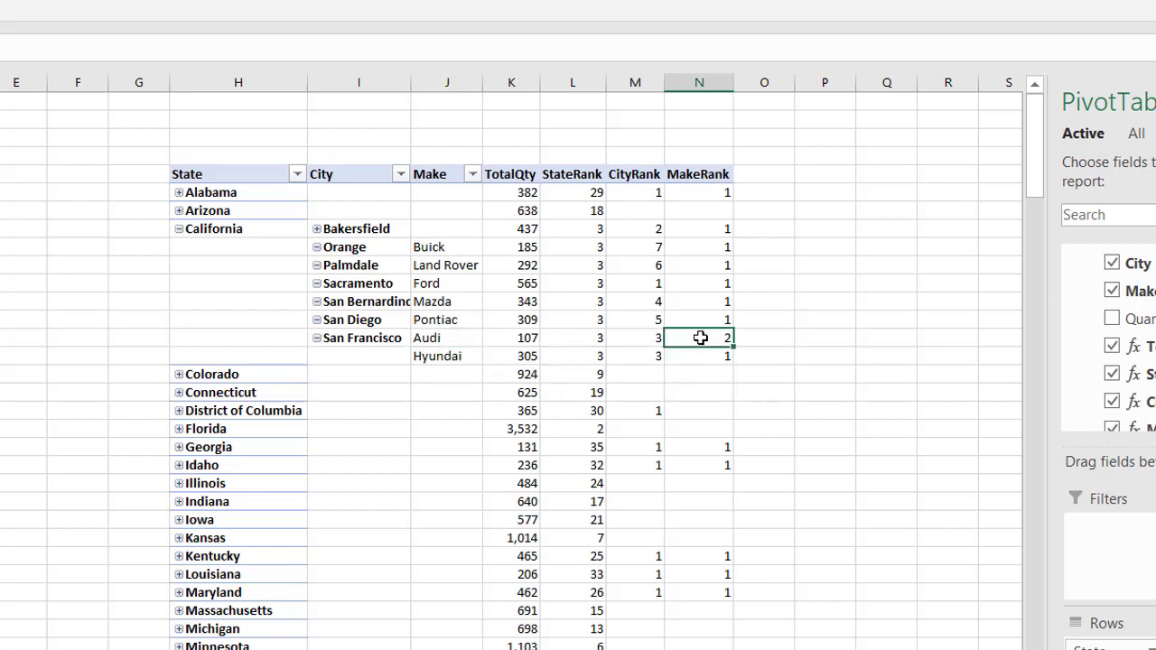
mouse_move(622, 341)
Collapse the entire State field so the PivotTable lists only one row per state
right_click(227, 264)
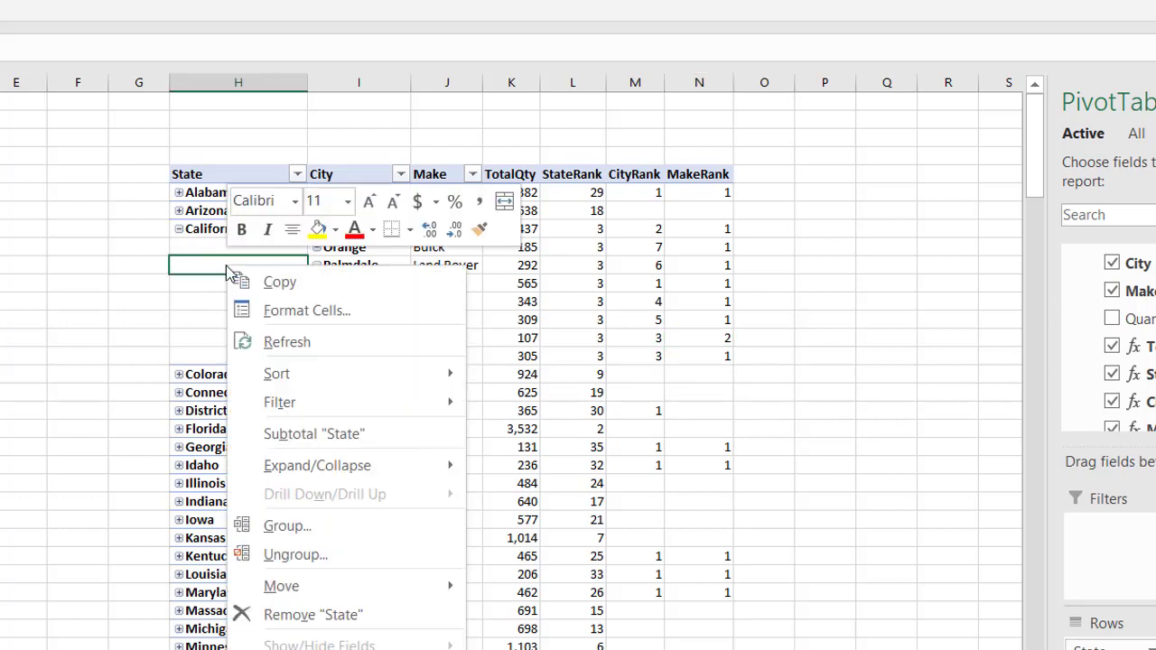
mouse_move(379, 465)
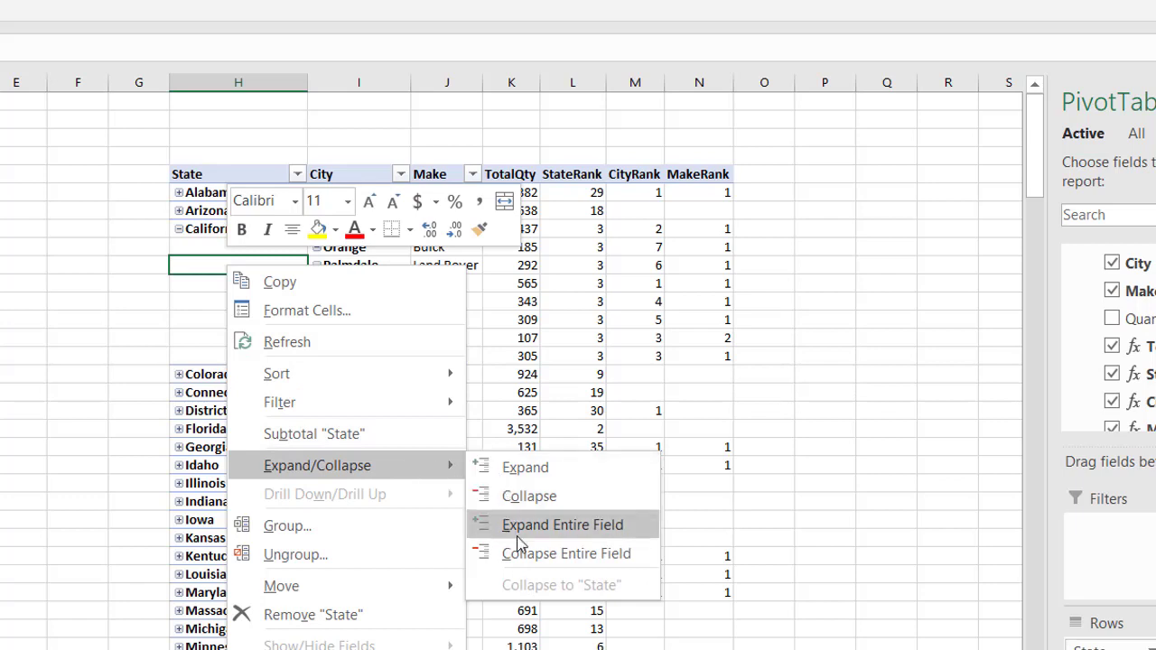
click(549, 566)
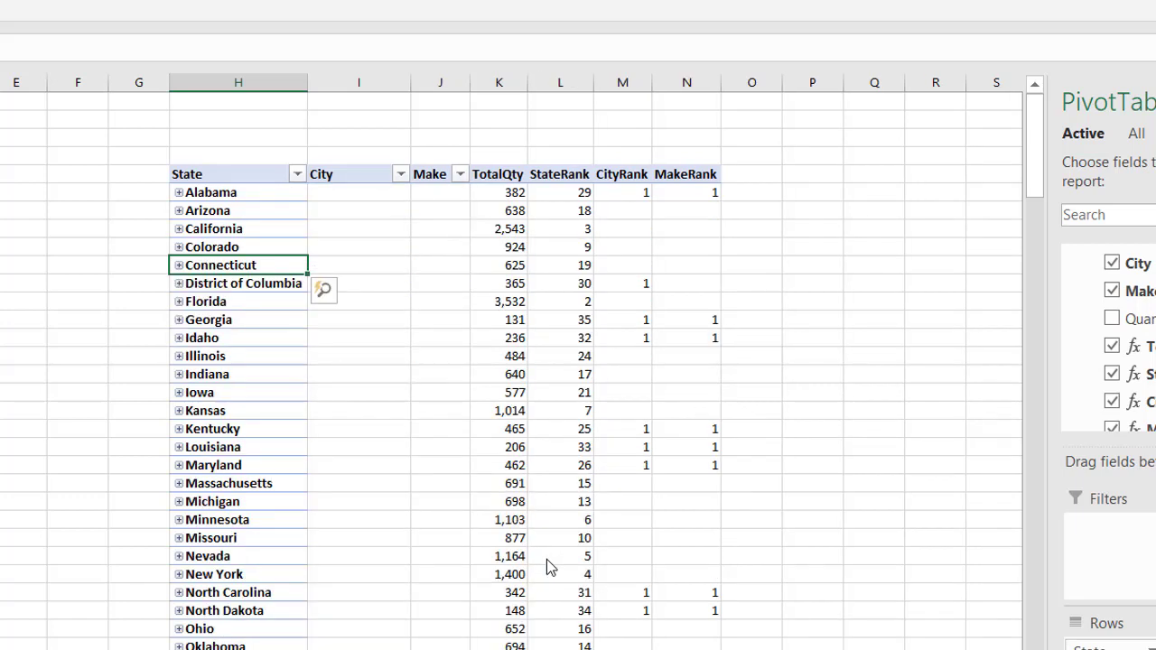